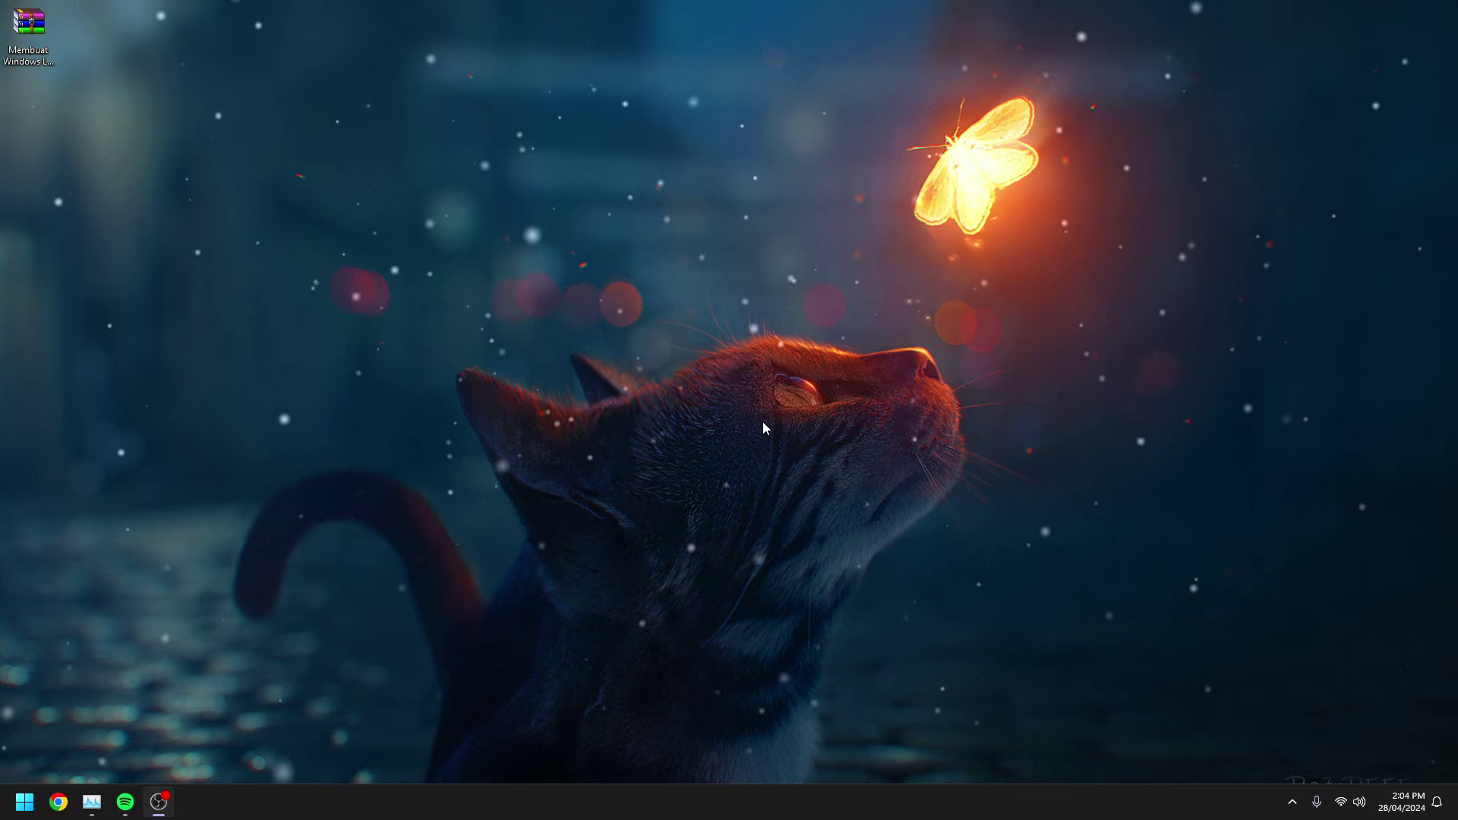
# Step: Extract the "Membuat Windows Lebih Lancar & Response" archive into its own folder and place both in the middle of the desktop
pyautogui.moveTo(34, 26); pyautogui.dragTo(728, 333)
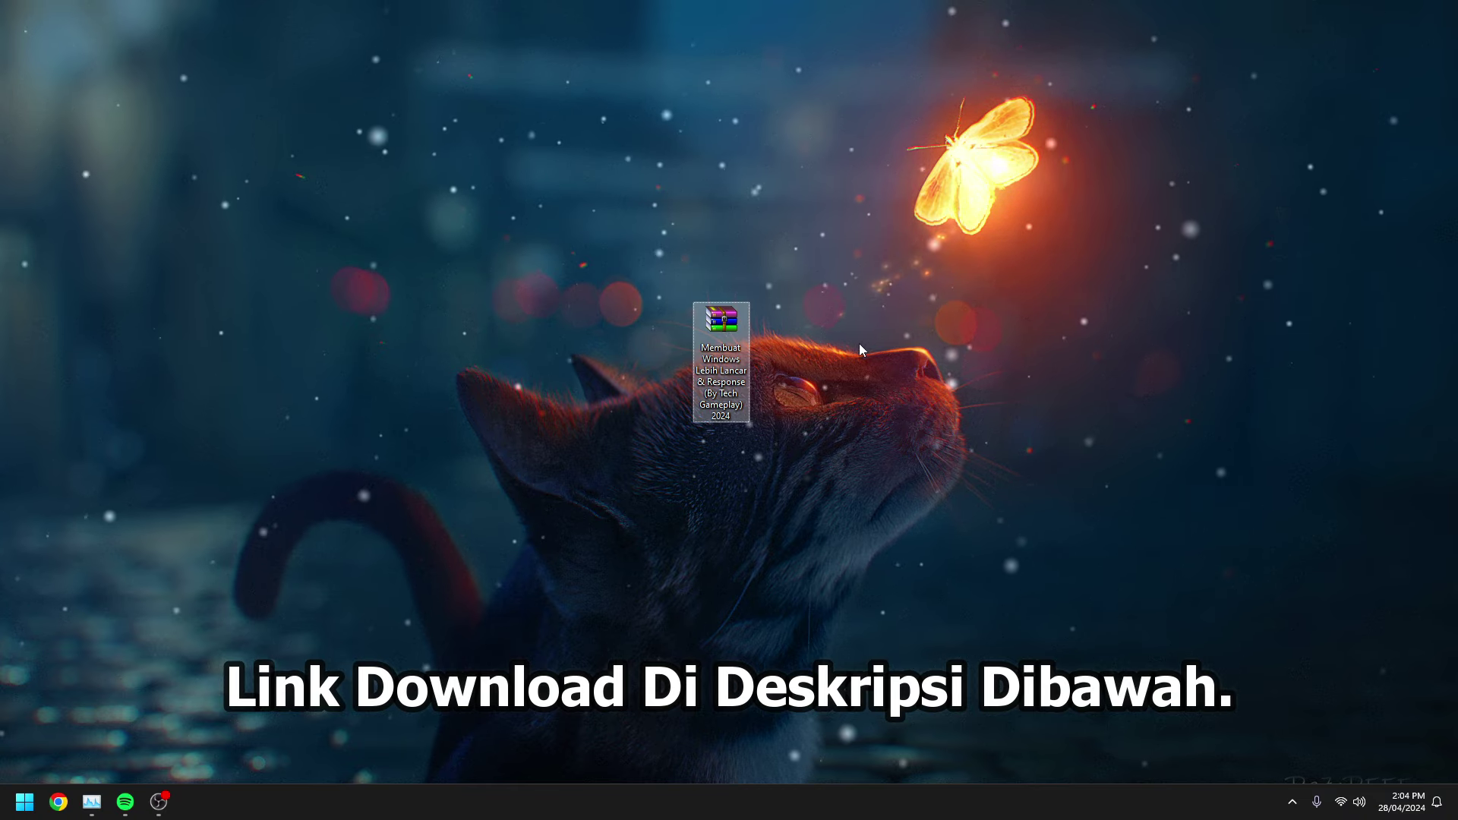
pyautogui.rightClick(715, 328)
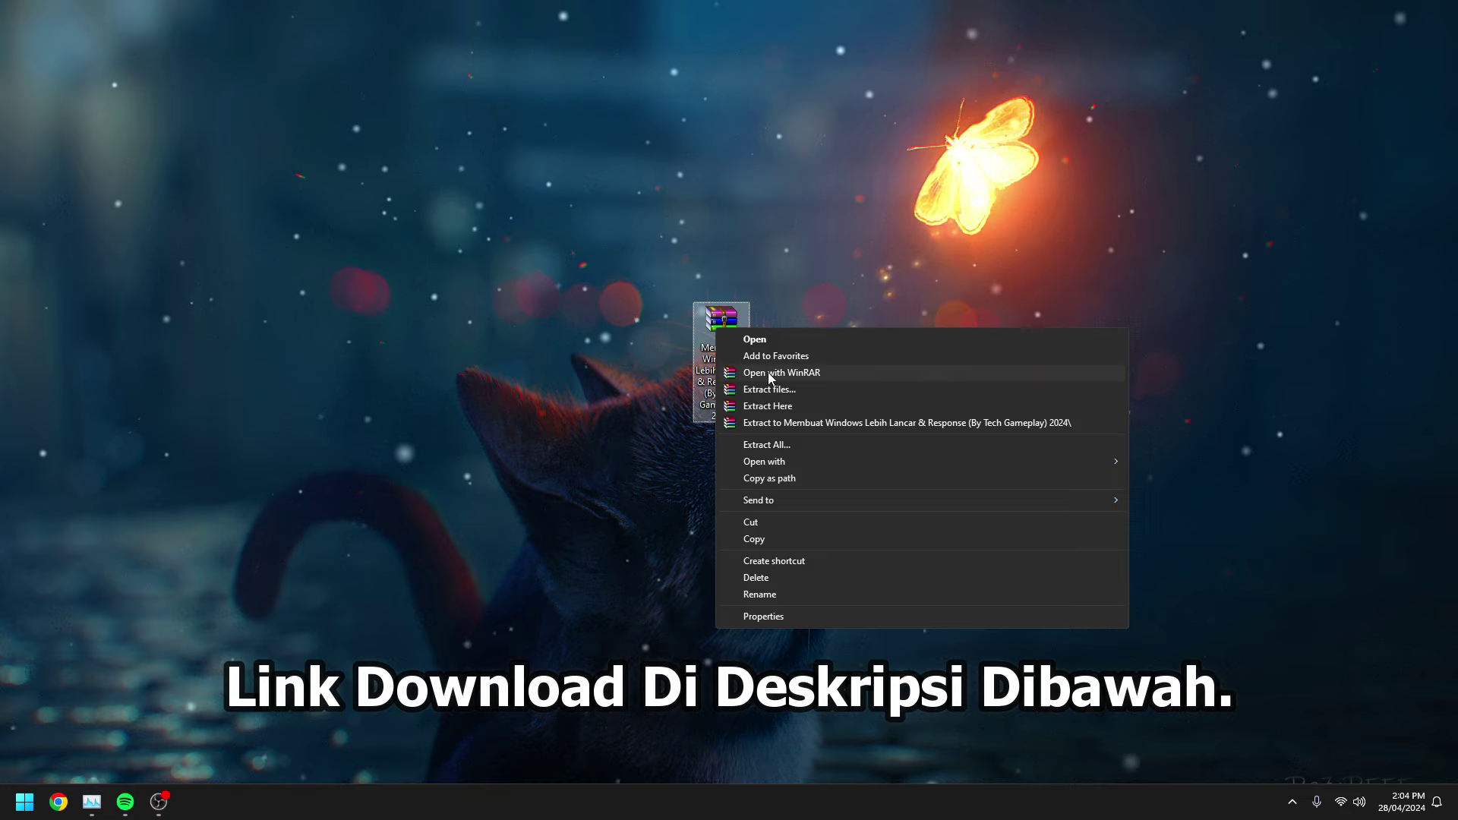
pyautogui.click(675, 347)
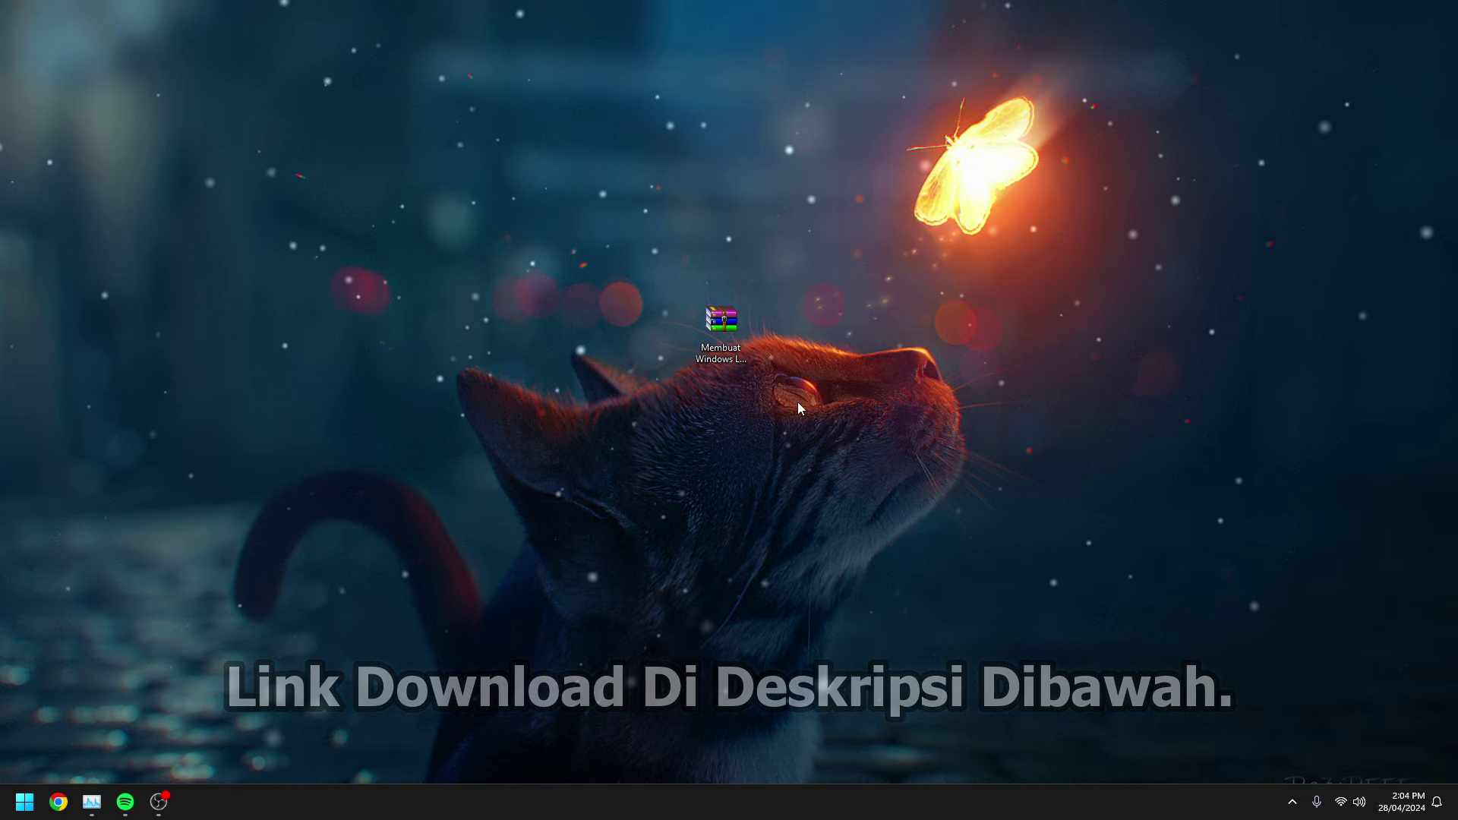
pyautogui.moveTo(40, 42); pyautogui.dragTo(727, 410)
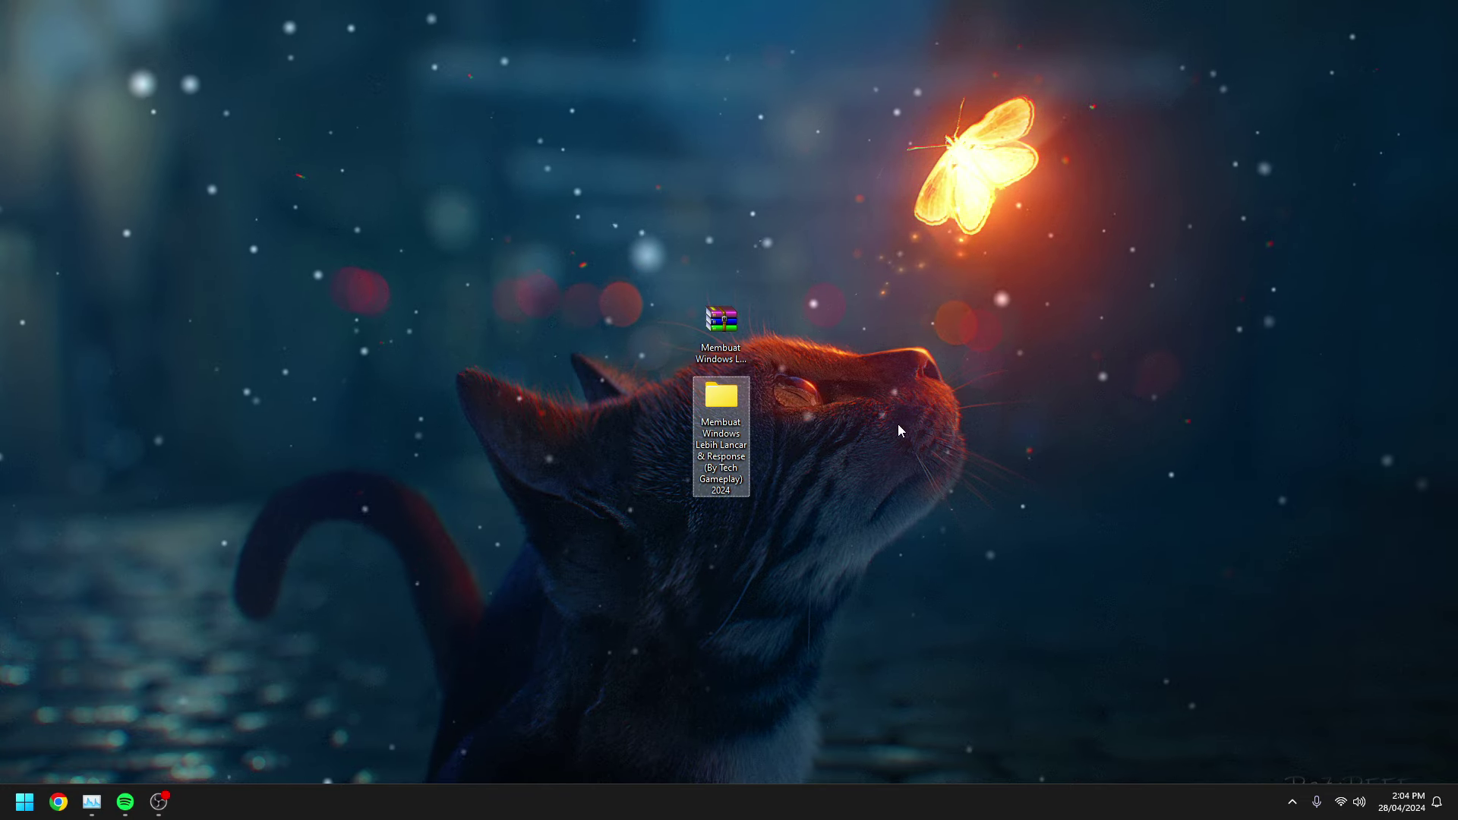
# Step: Run AutoGpuAffinity as administrator from the extracted folder's "1. AutoGpuAffinity" subfolder, allowing it to make changes
pyautogui.doubleClick(729, 410)
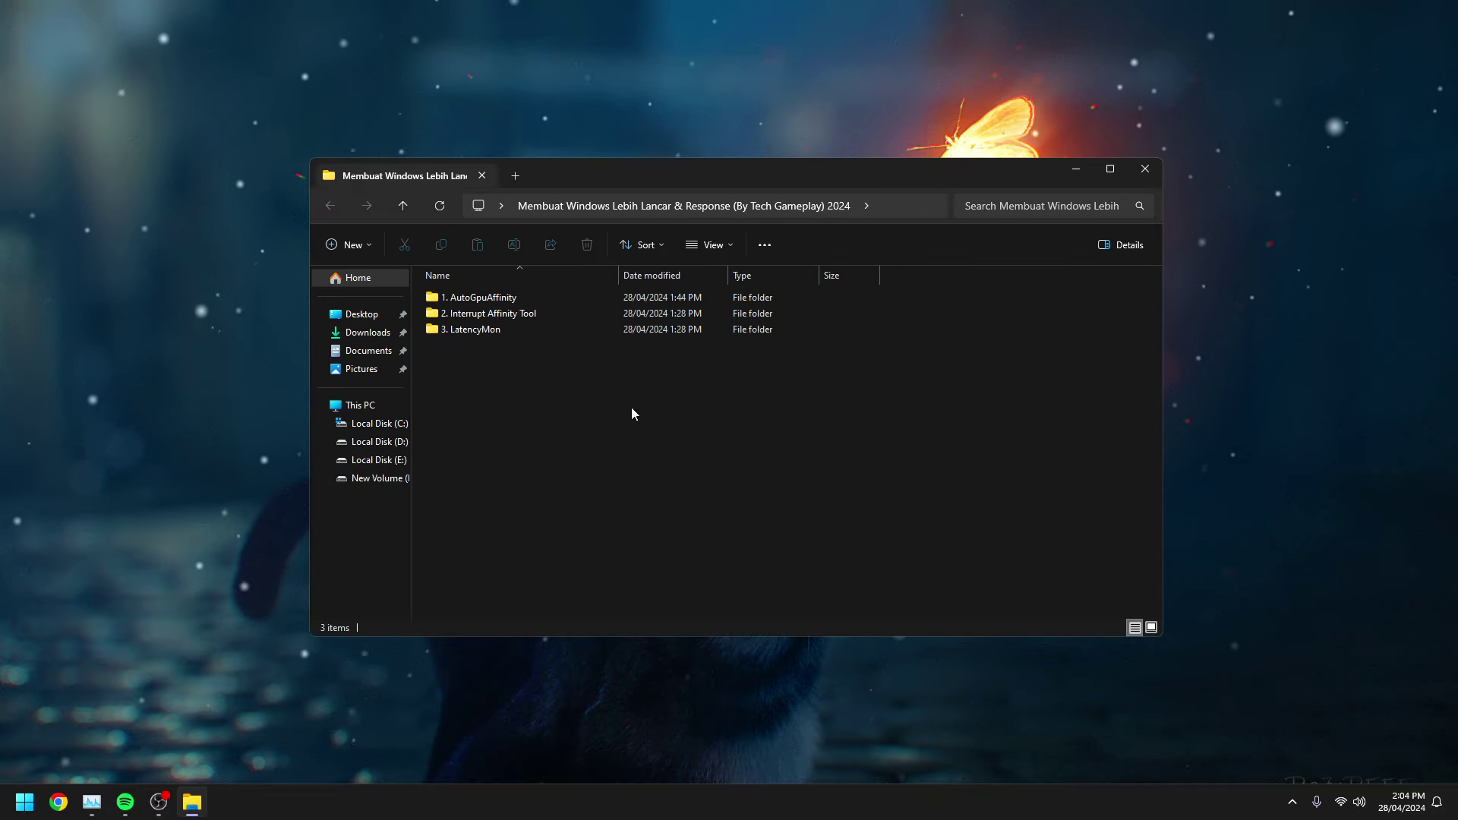
pyautogui.moveTo(493, 297)
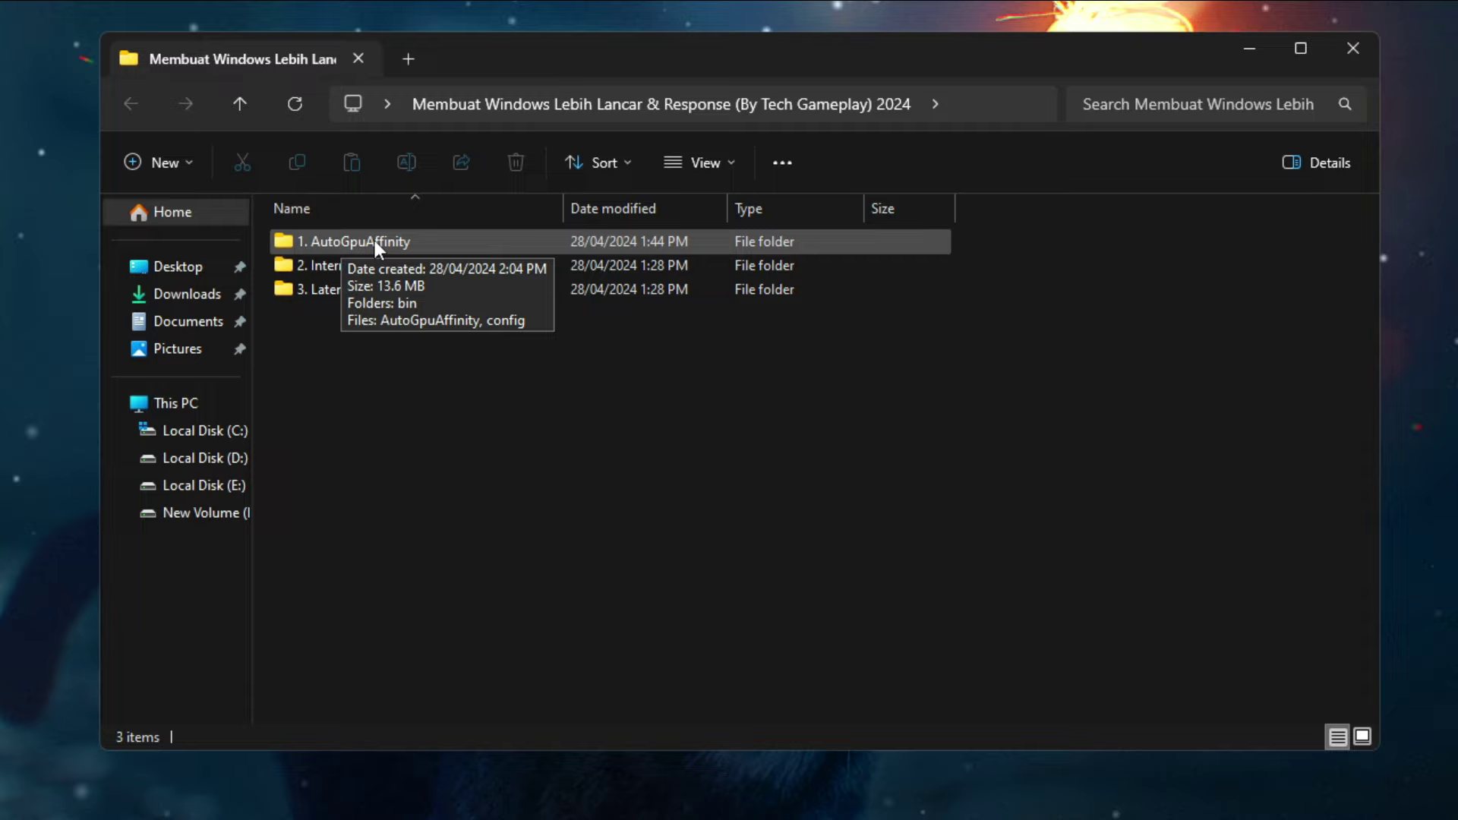
pyautogui.doubleClick(375, 240)
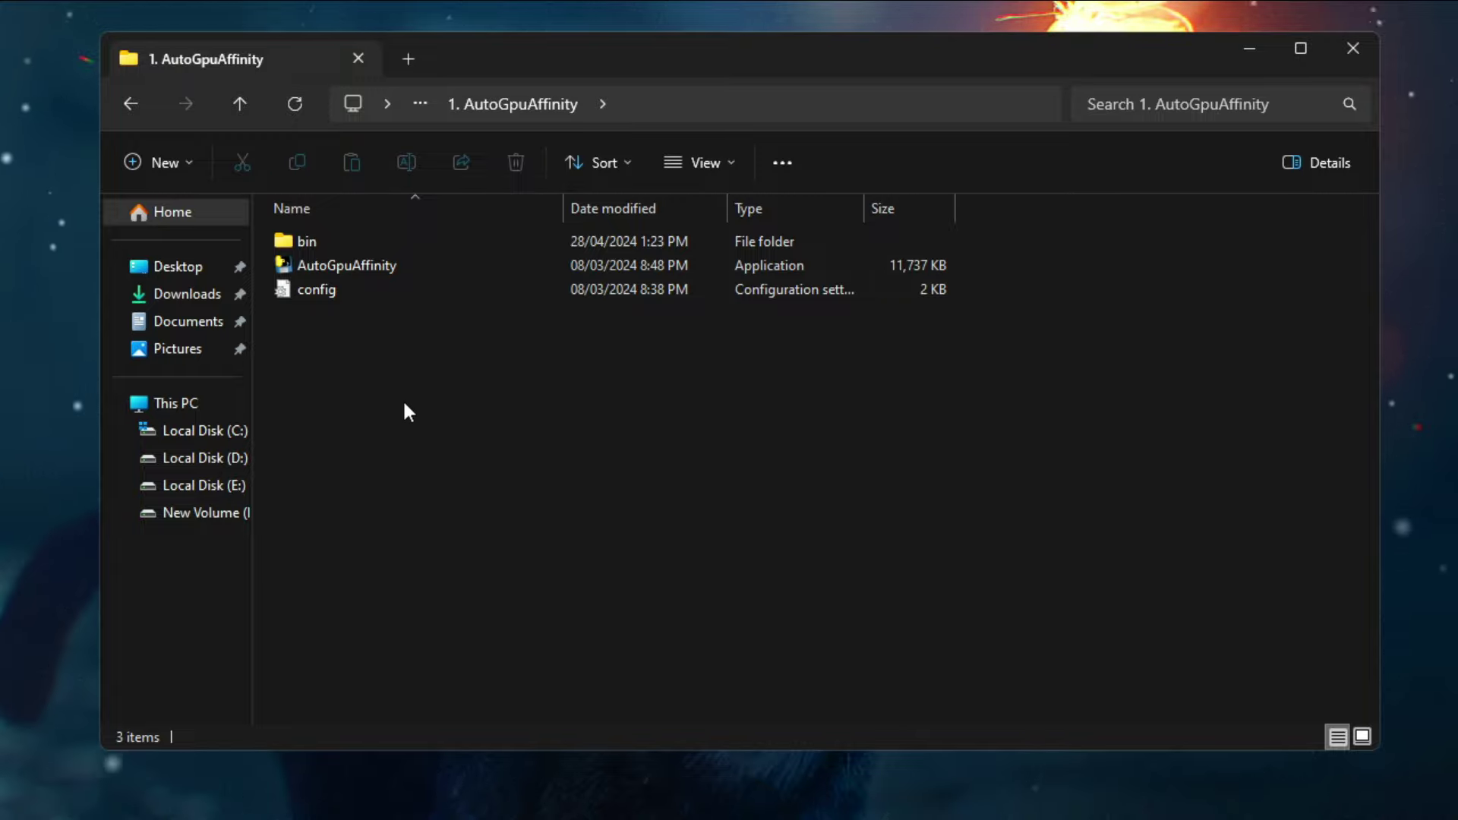
pyautogui.rightClick(358, 267)
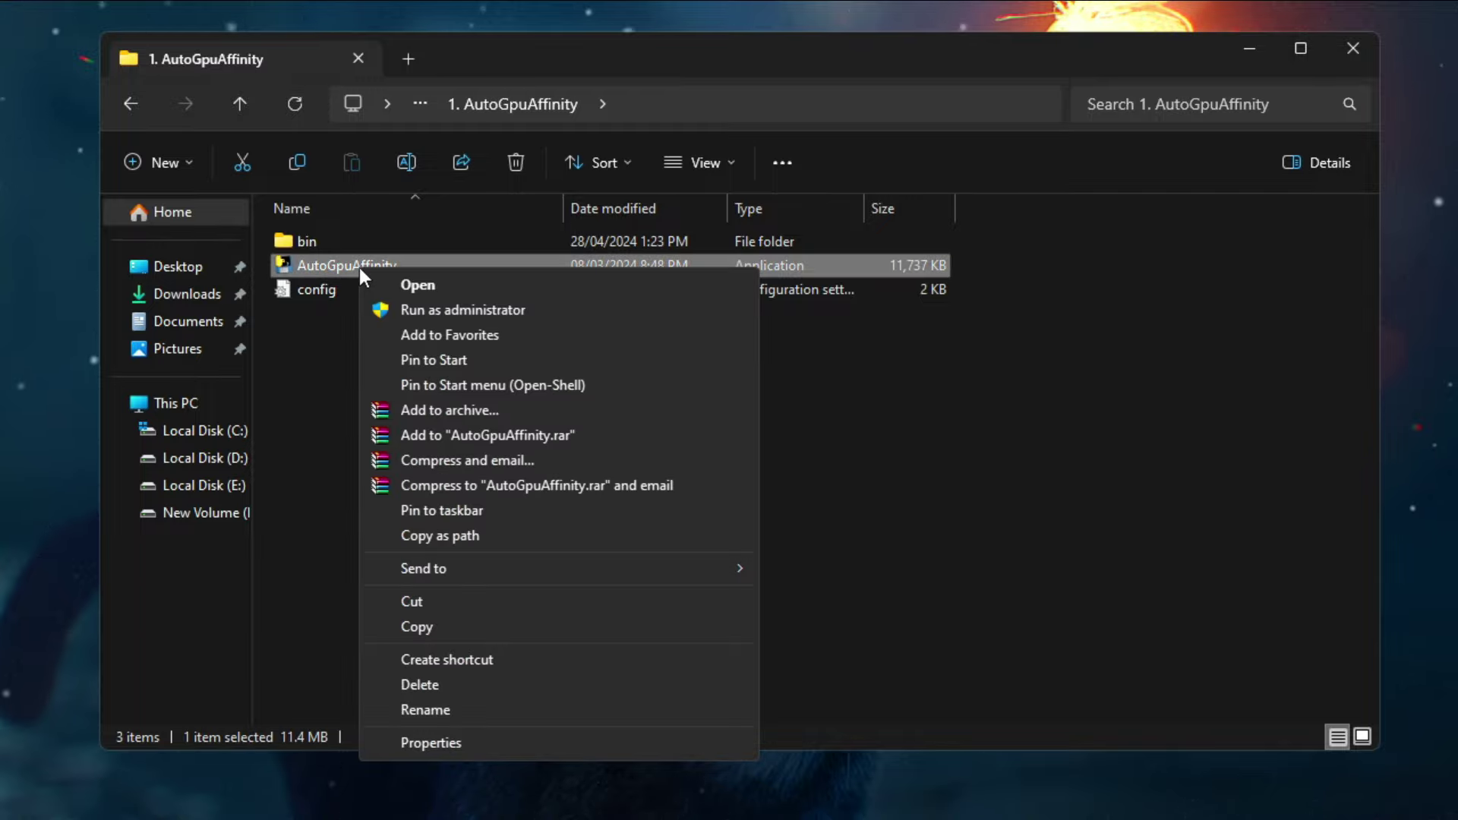
pyautogui.click(468, 307)
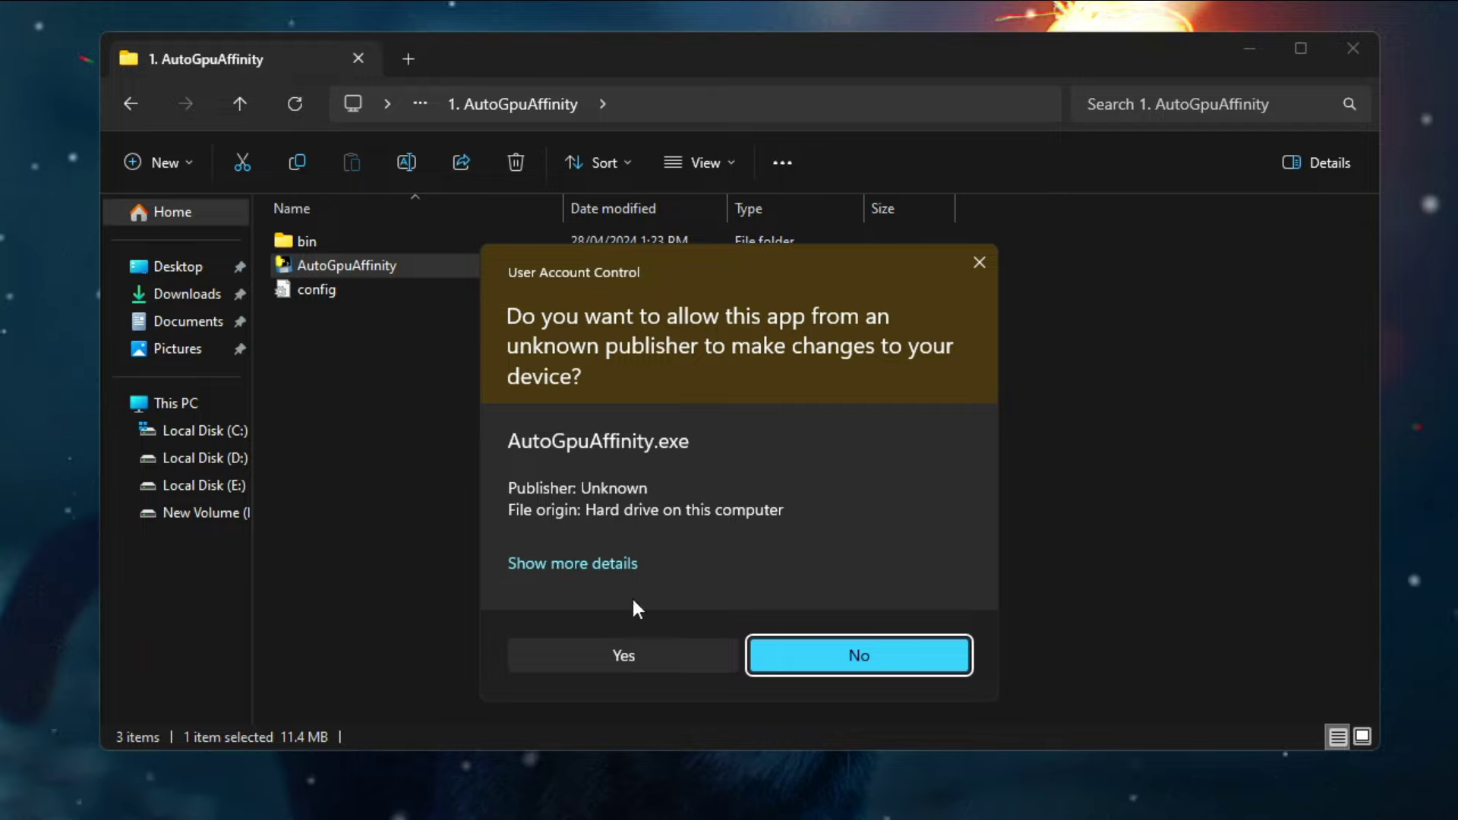
pyautogui.click(687, 651)
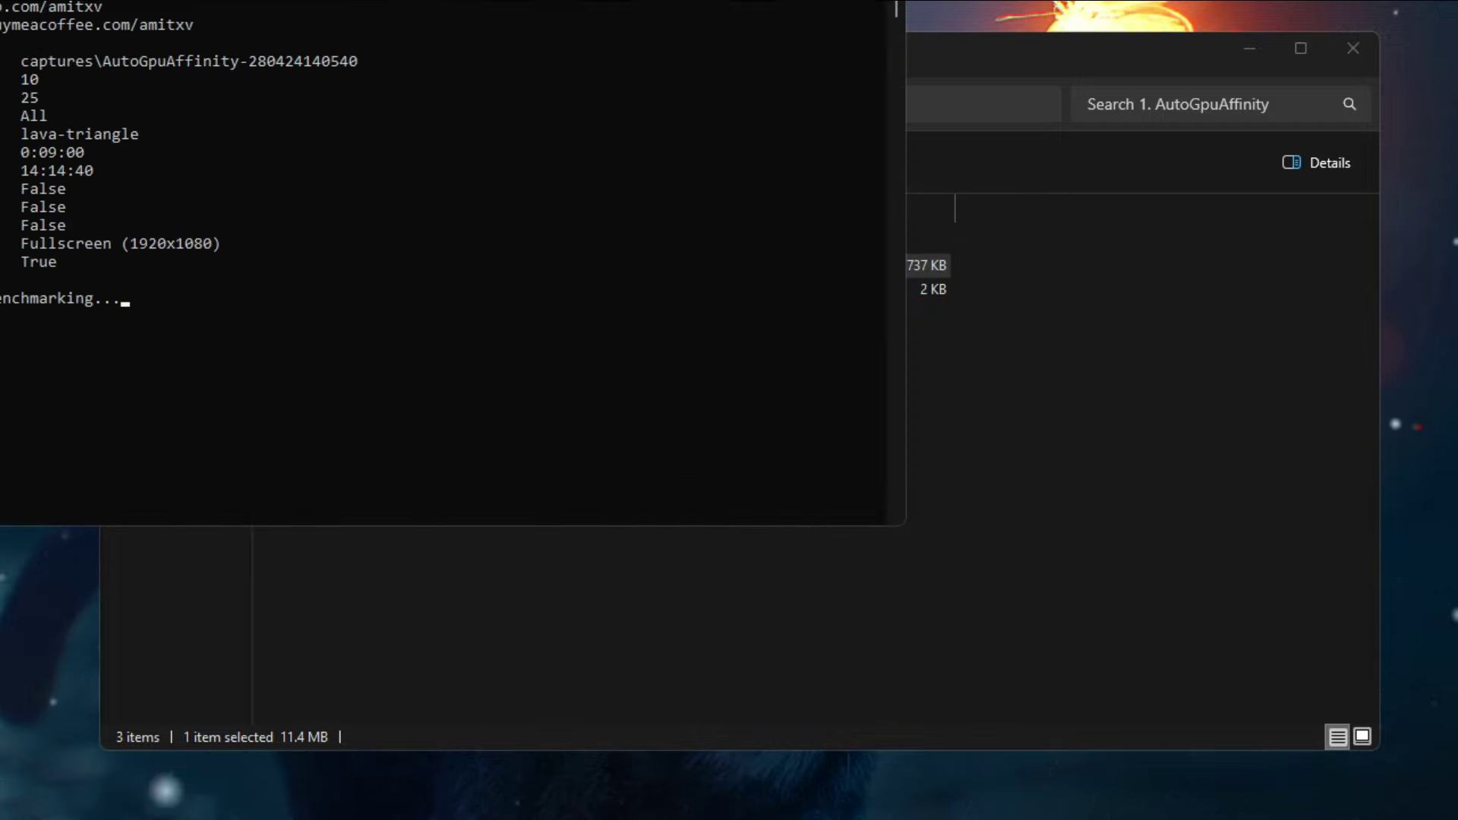
# Step: Bring the AutoGpuAffinity console fully into view and highlight its Benchmark Duration line and the prompt for starting the benchmark
pyautogui.moveTo(228, 3); pyautogui.dragTo(658, 117)
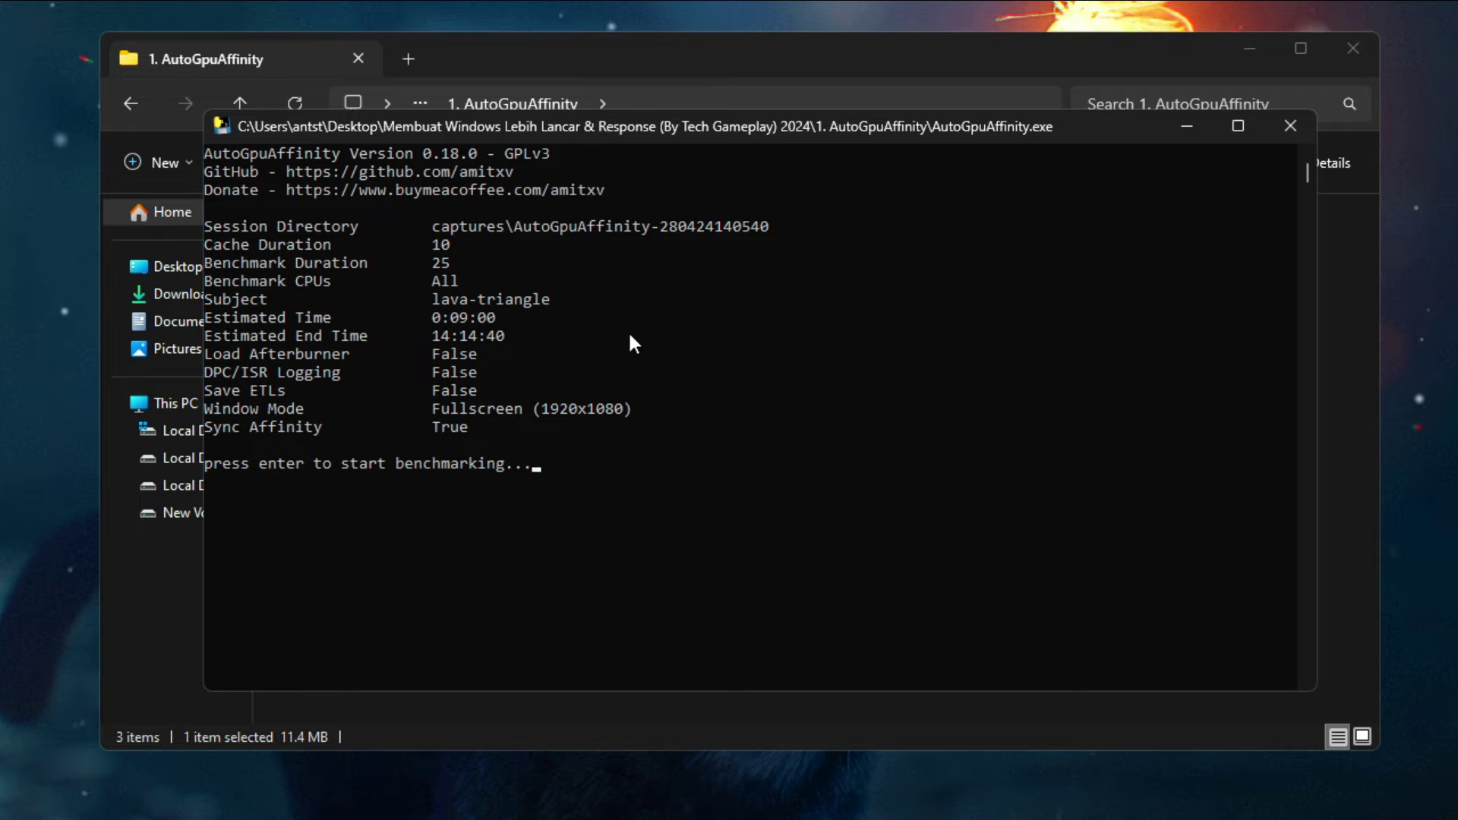
pyautogui.moveTo(449, 263); pyautogui.dragTo(211, 271)
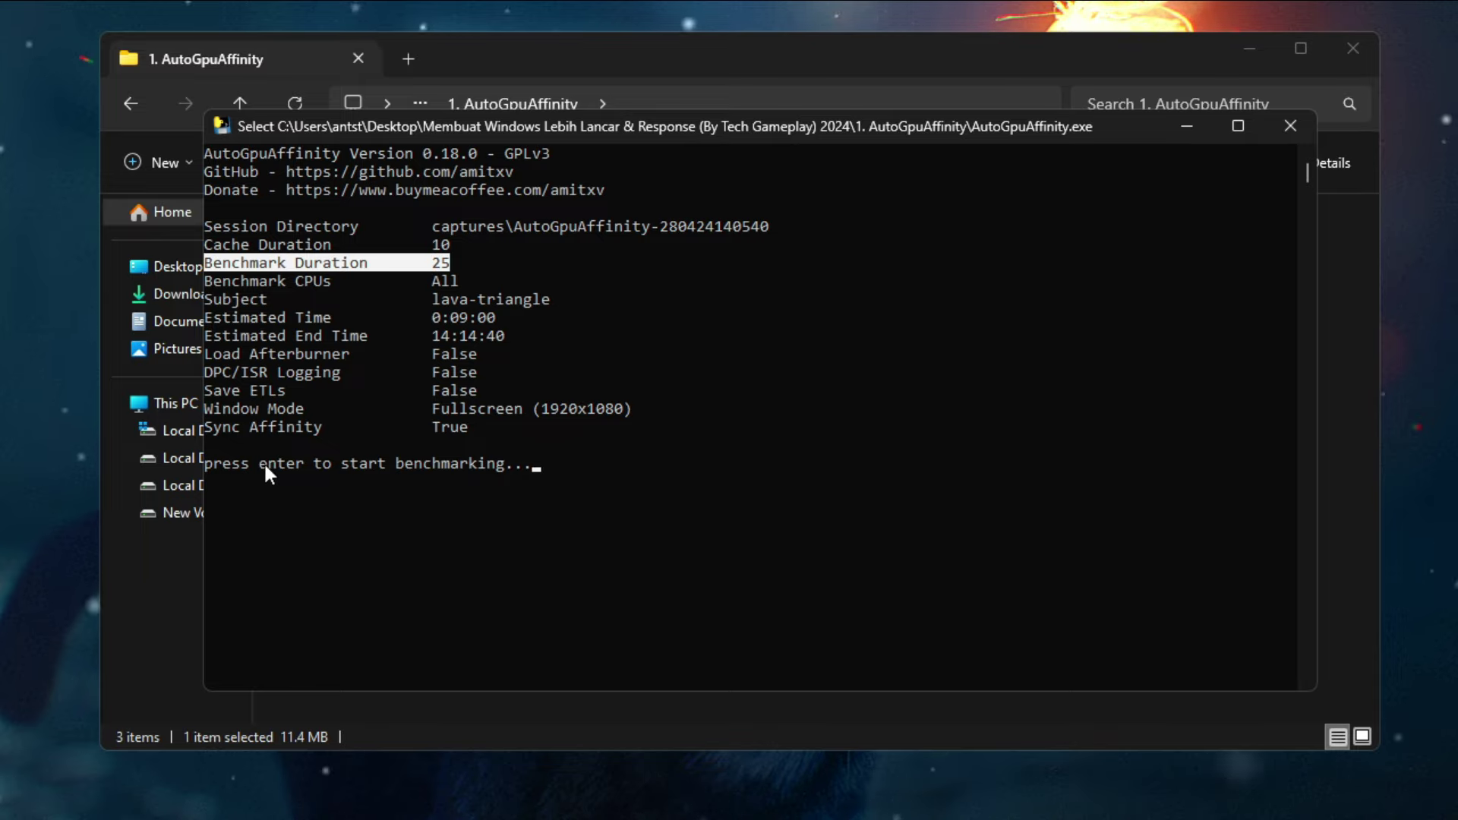
pyautogui.moveTo(261, 463); pyautogui.dragTo(489, 471)
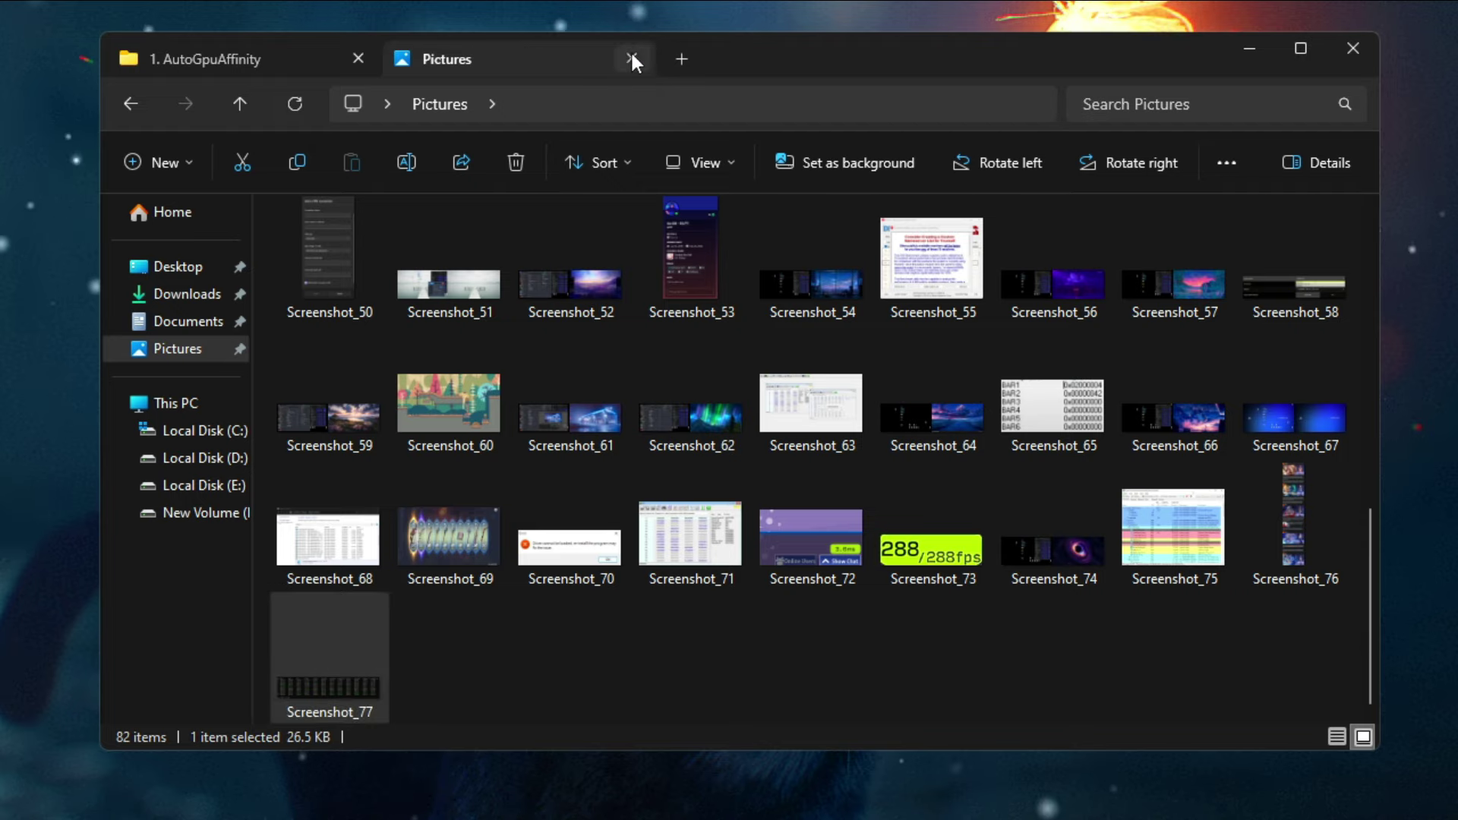
# Step: Close the Pictures folder and open the 64-Bit folder inside "2. Interrupt Affinity Tool" of the extracted package
pyautogui.click(632, 56)
pyautogui.click(420, 103)
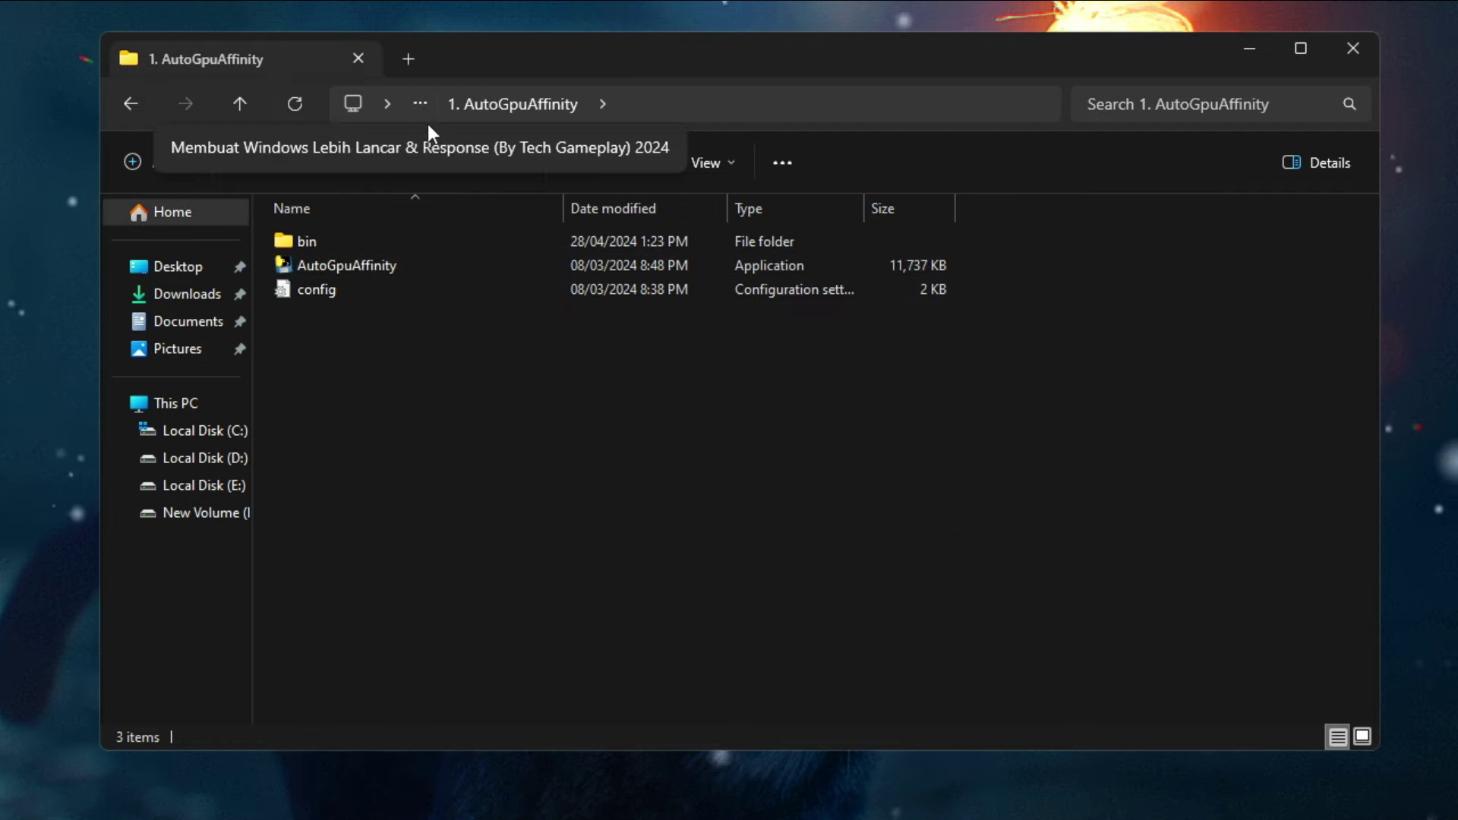
pyautogui.click(600, 152)
pyautogui.click(380, 270)
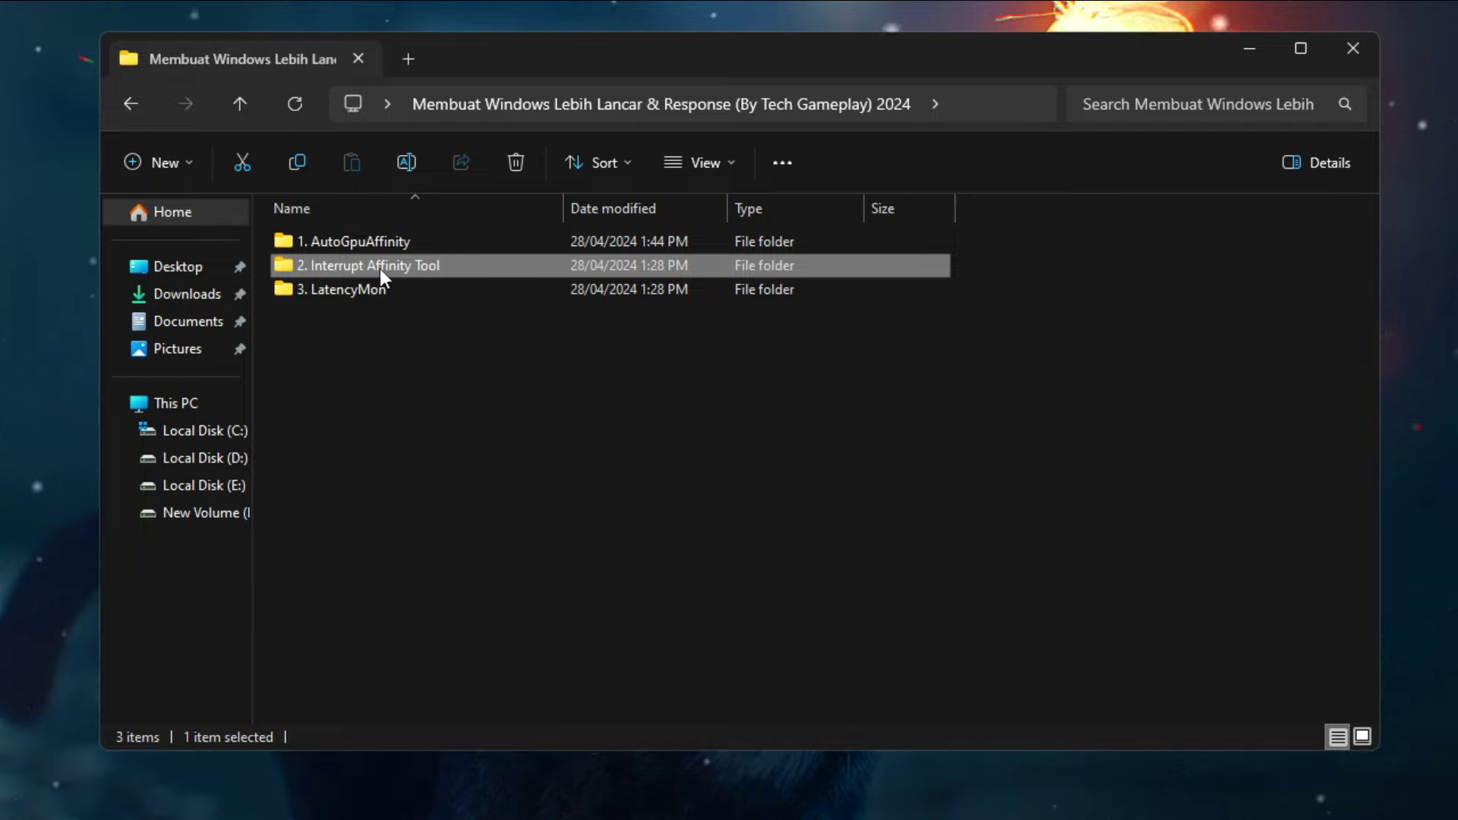
pyautogui.doubleClick(380, 268)
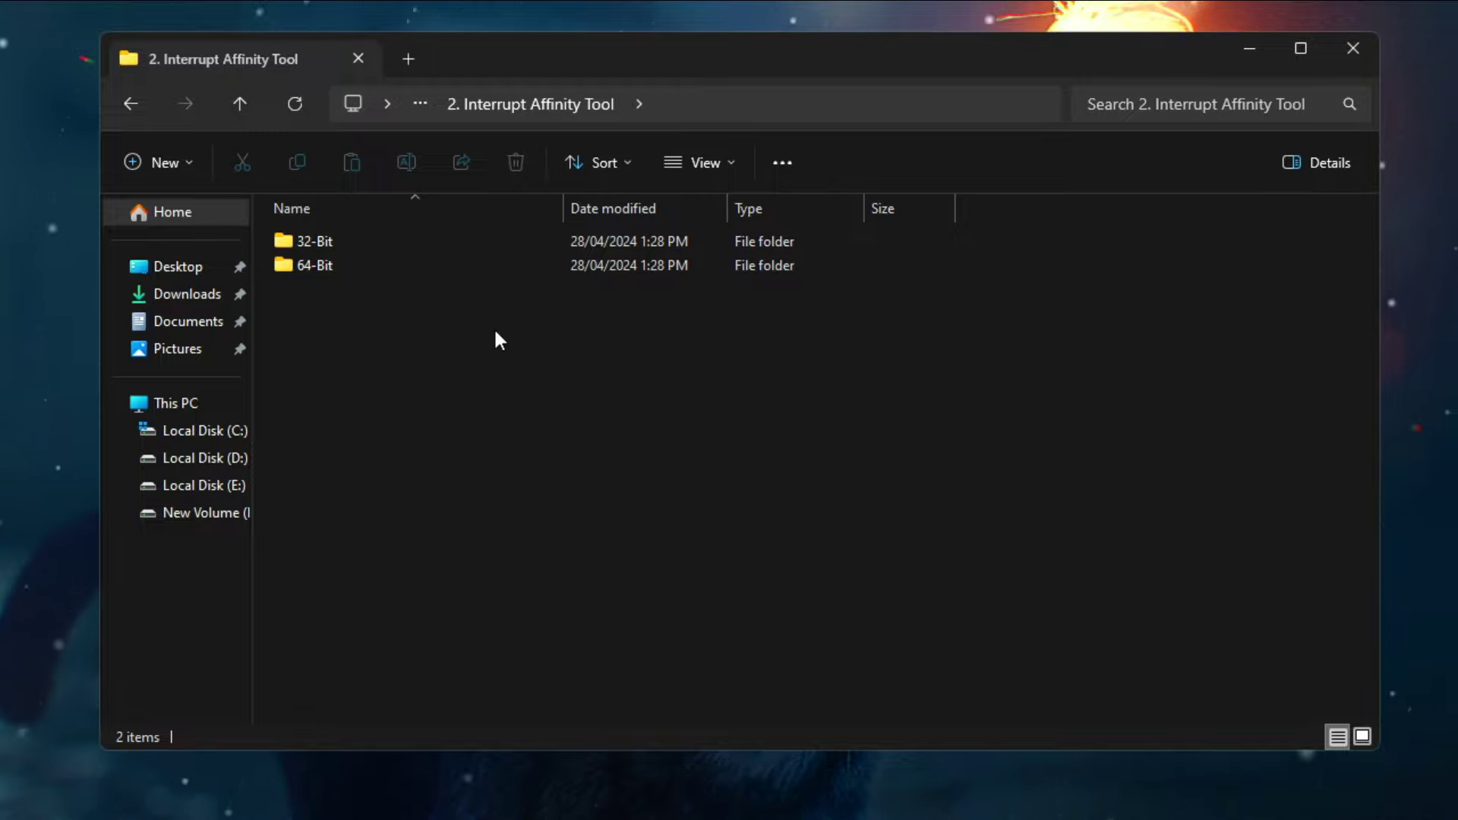
pyautogui.click(334, 263)
pyautogui.doubleClick(334, 264)
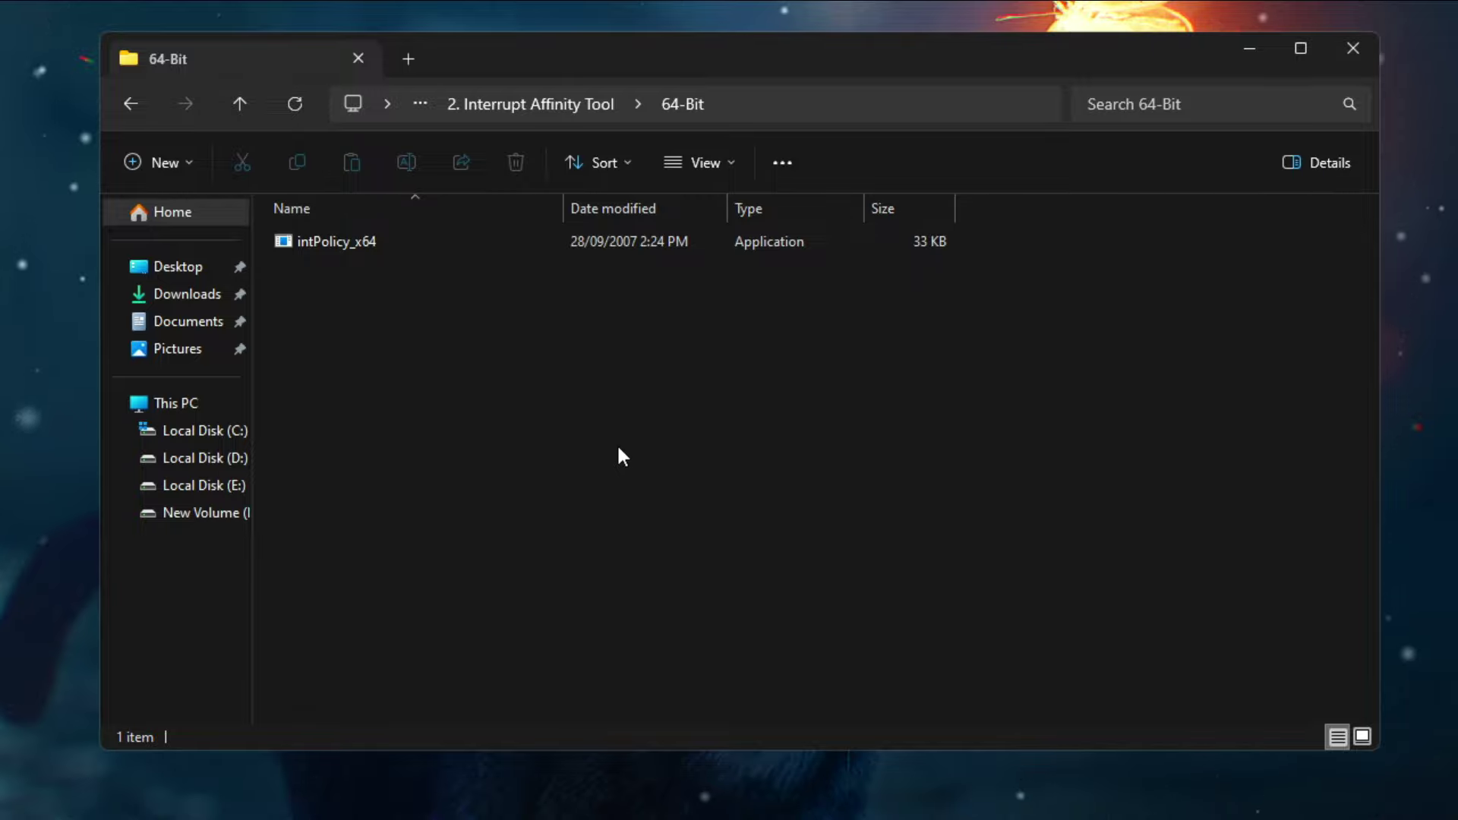
# Step: Run intPolicy_x64 as administrator, allow it to make changes, and move its window fully into view
pyautogui.rightClick(366, 242)
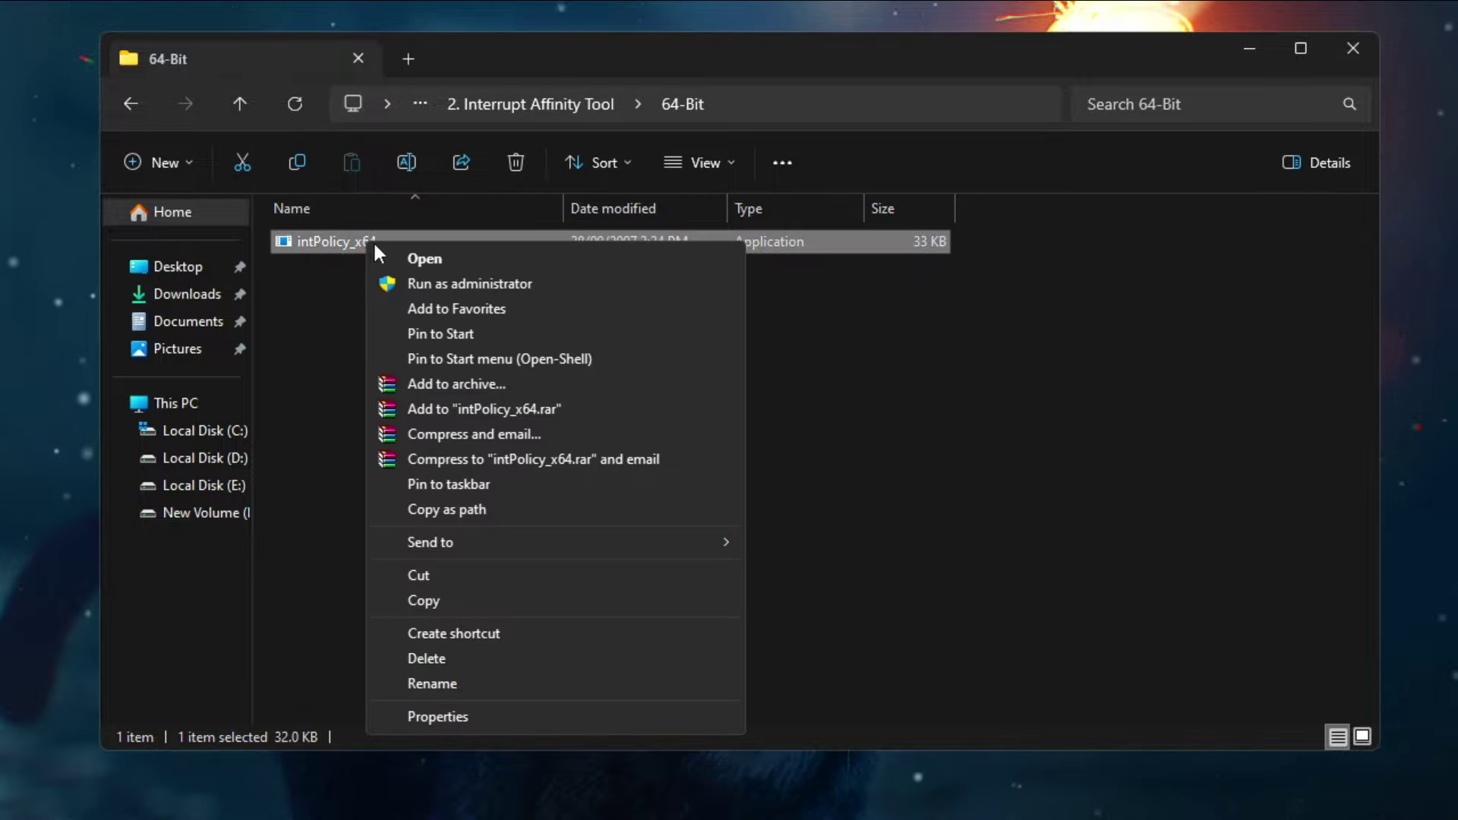
pyautogui.click(425, 287)
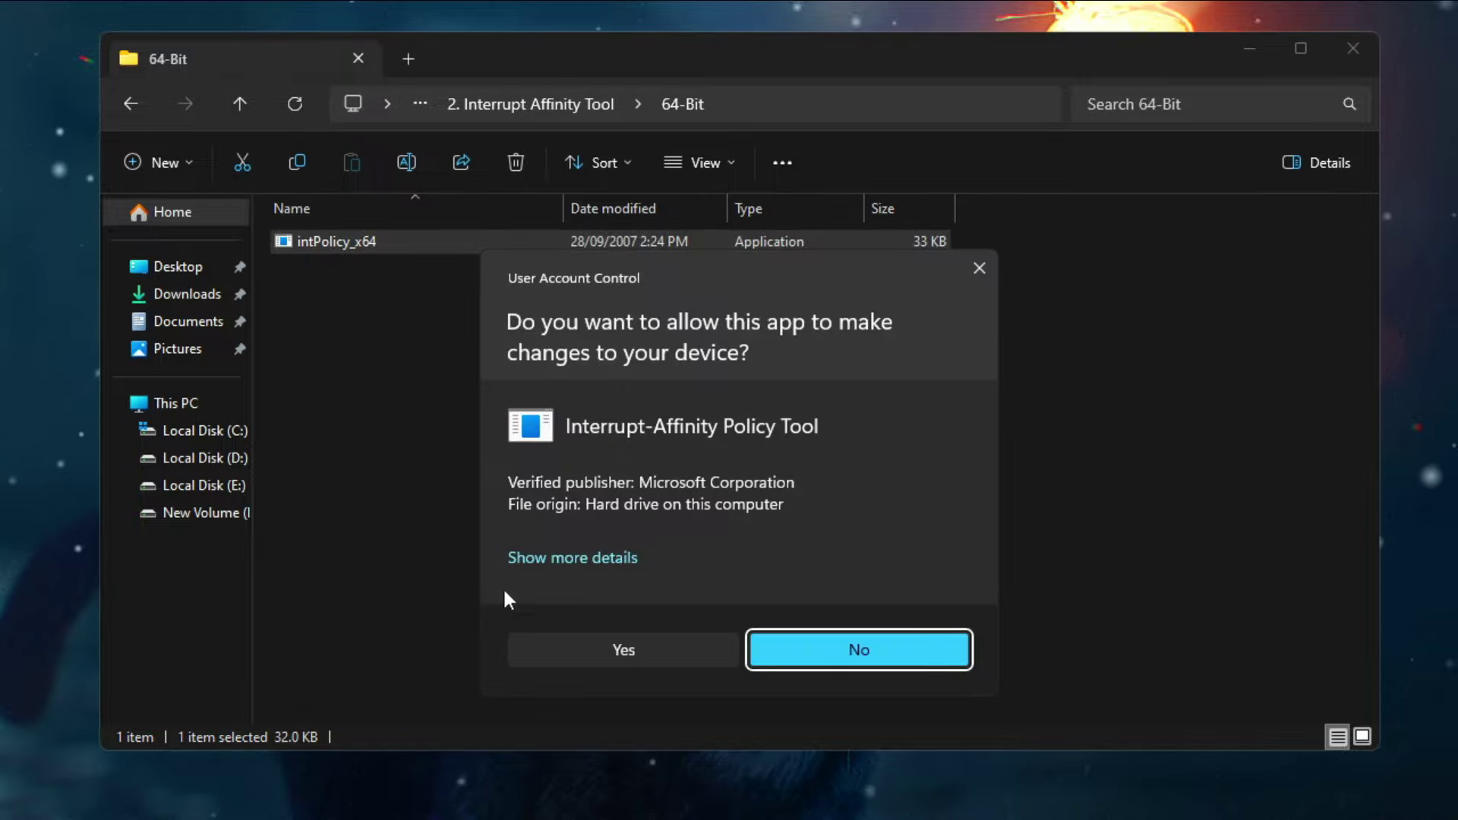
pyautogui.click(675, 651)
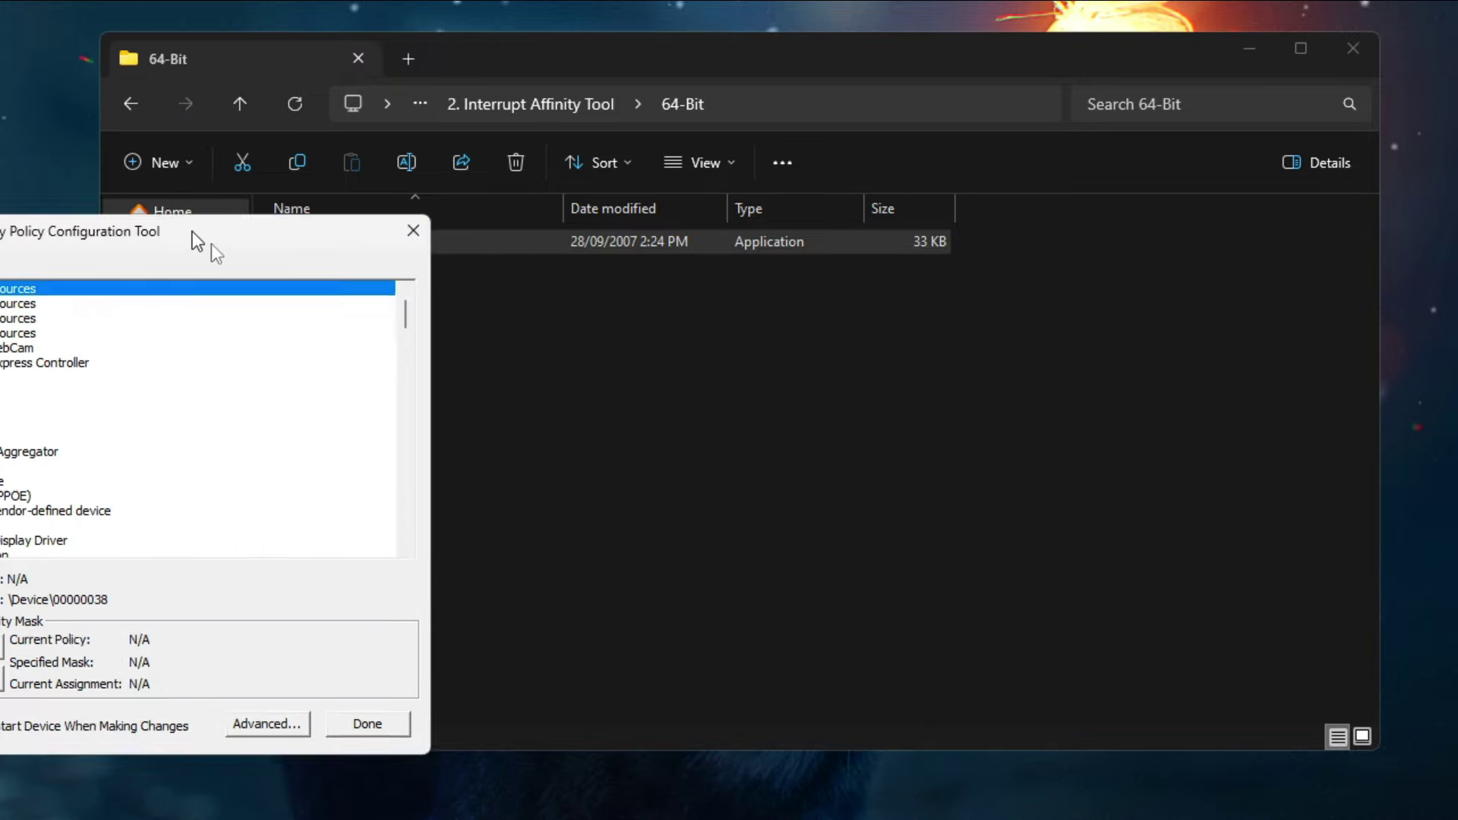
pyautogui.moveTo(202, 244); pyautogui.dragTo(753, 157)
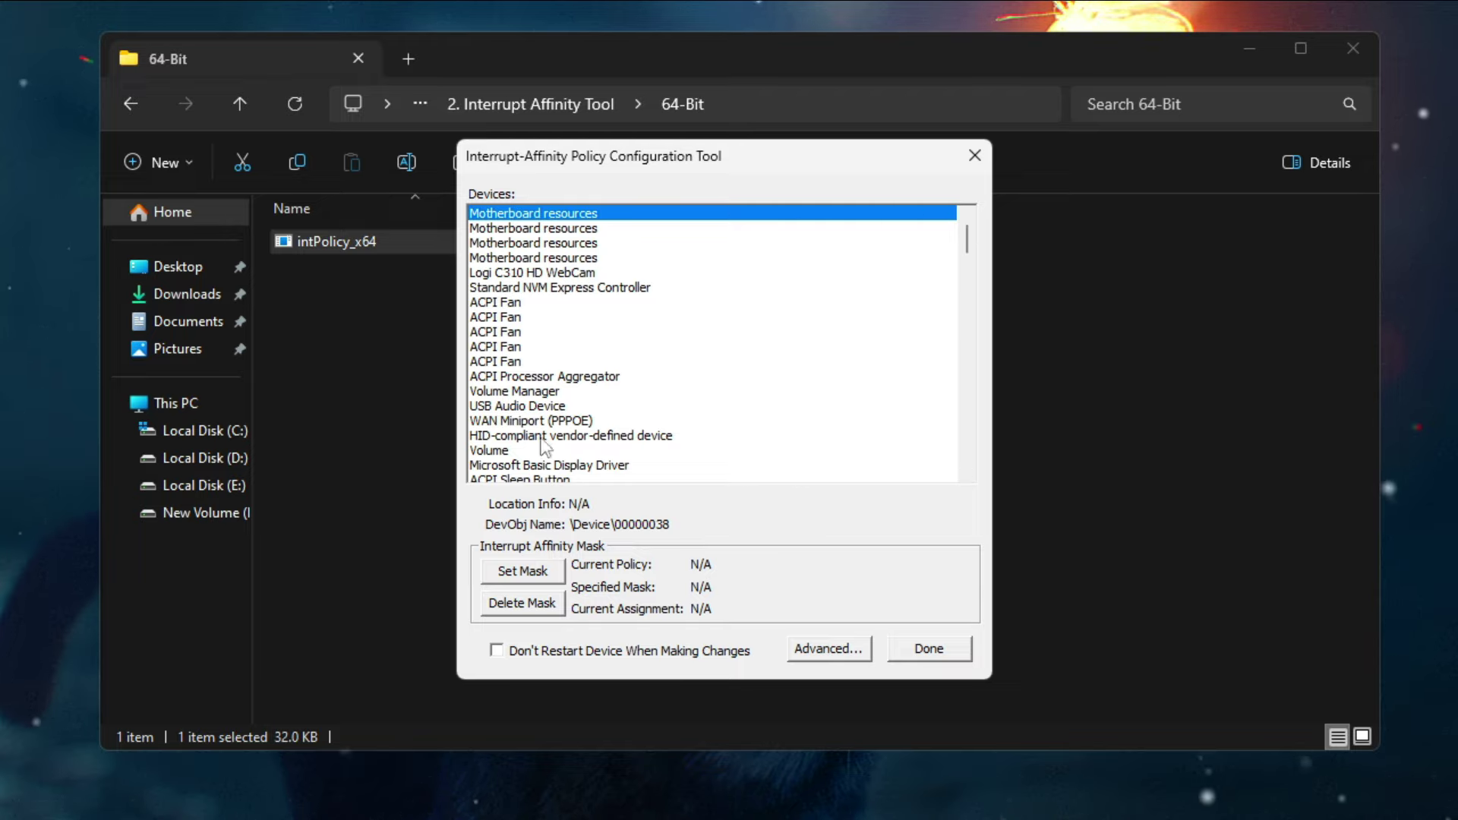
# Step: Set the interrupt affinity mask of the NVIDIA GeForce GT 1030 to CPU 10 only, dismissing the registry errors
pyautogui.moveTo(963, 243); pyautogui.dragTo(964, 257)
pyautogui.click(912, 346)
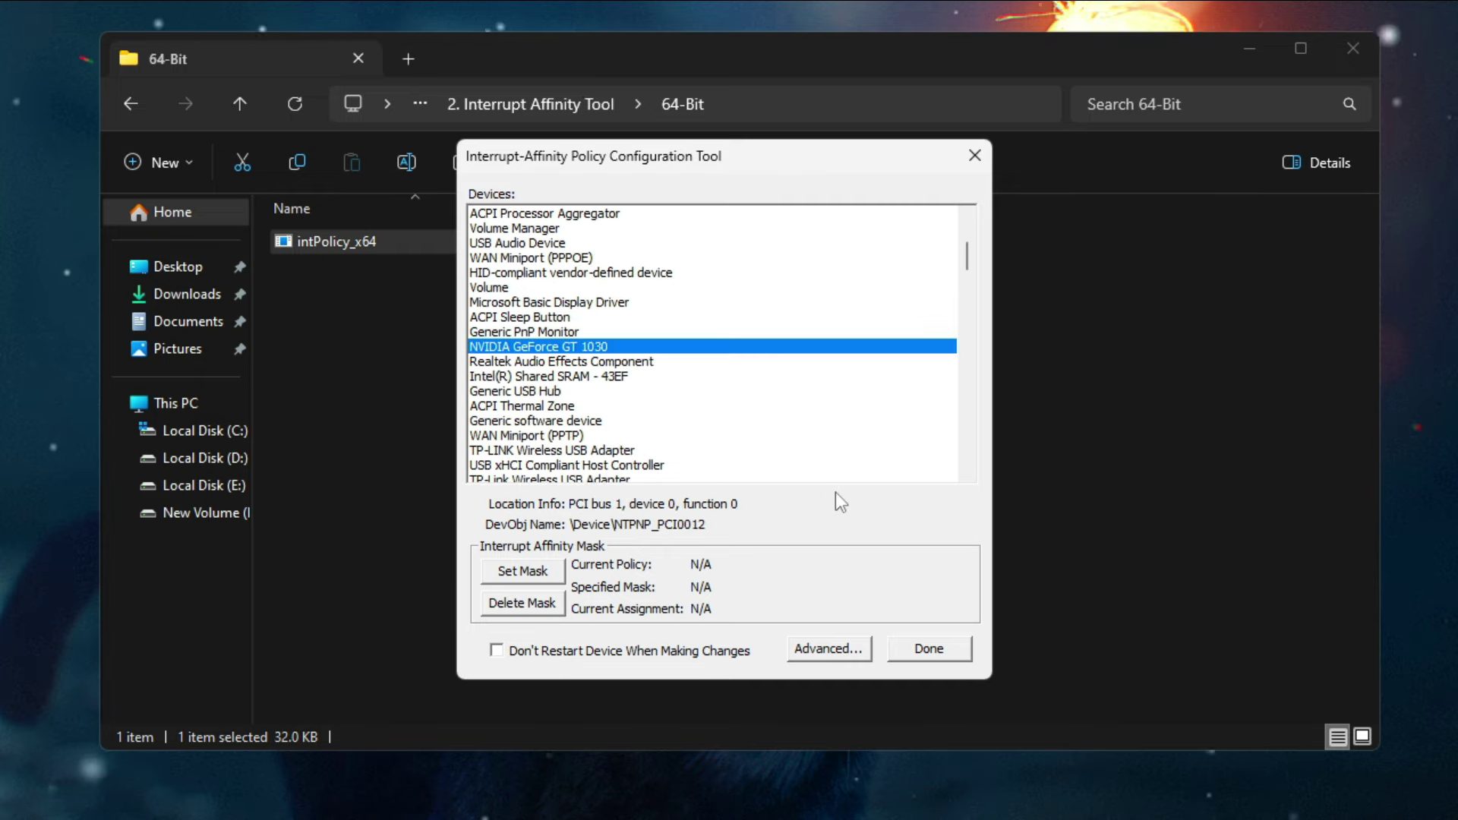
pyautogui.doubleClick(552, 350)
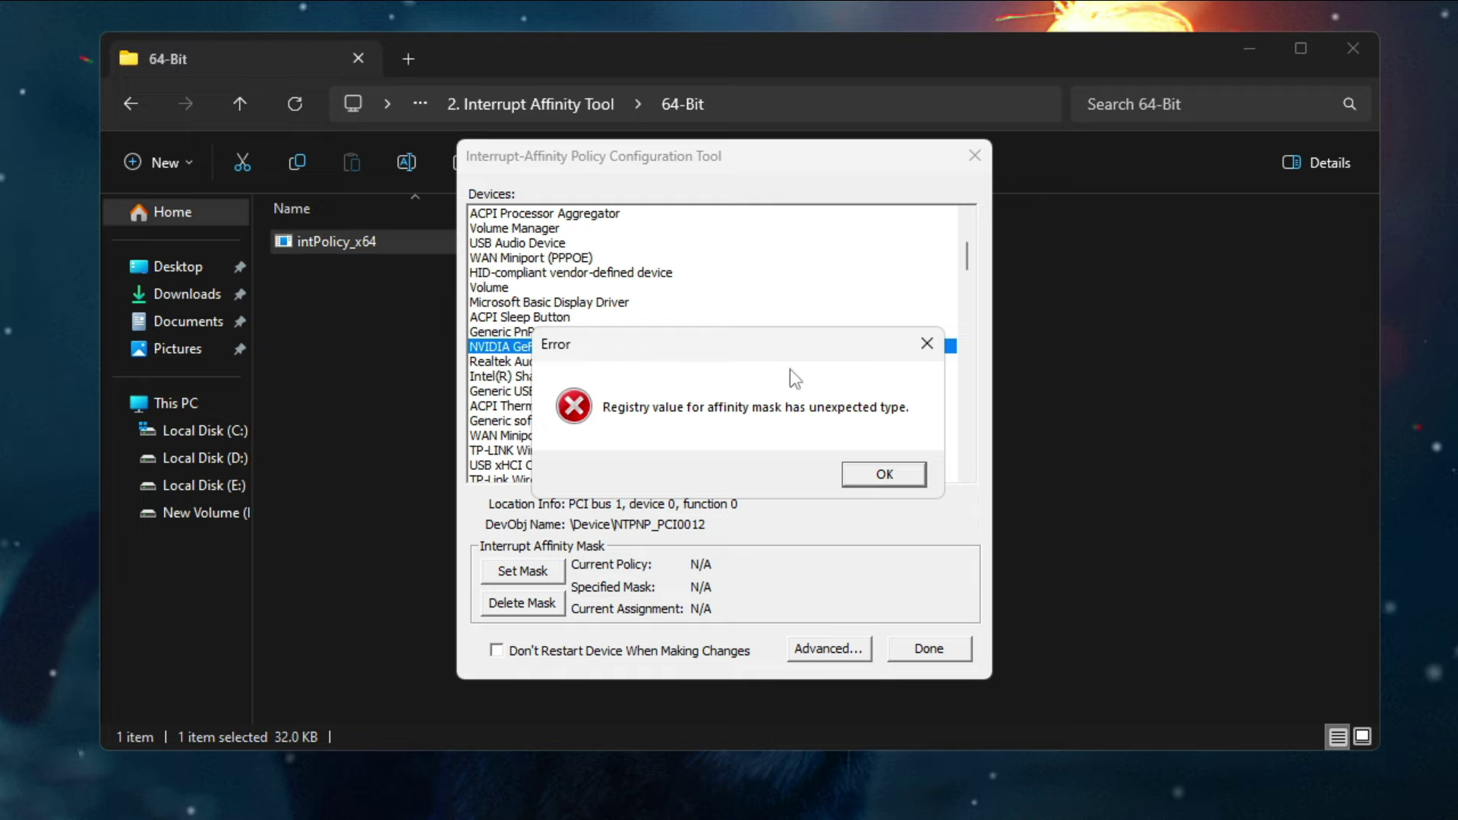
pyautogui.click(880, 477)
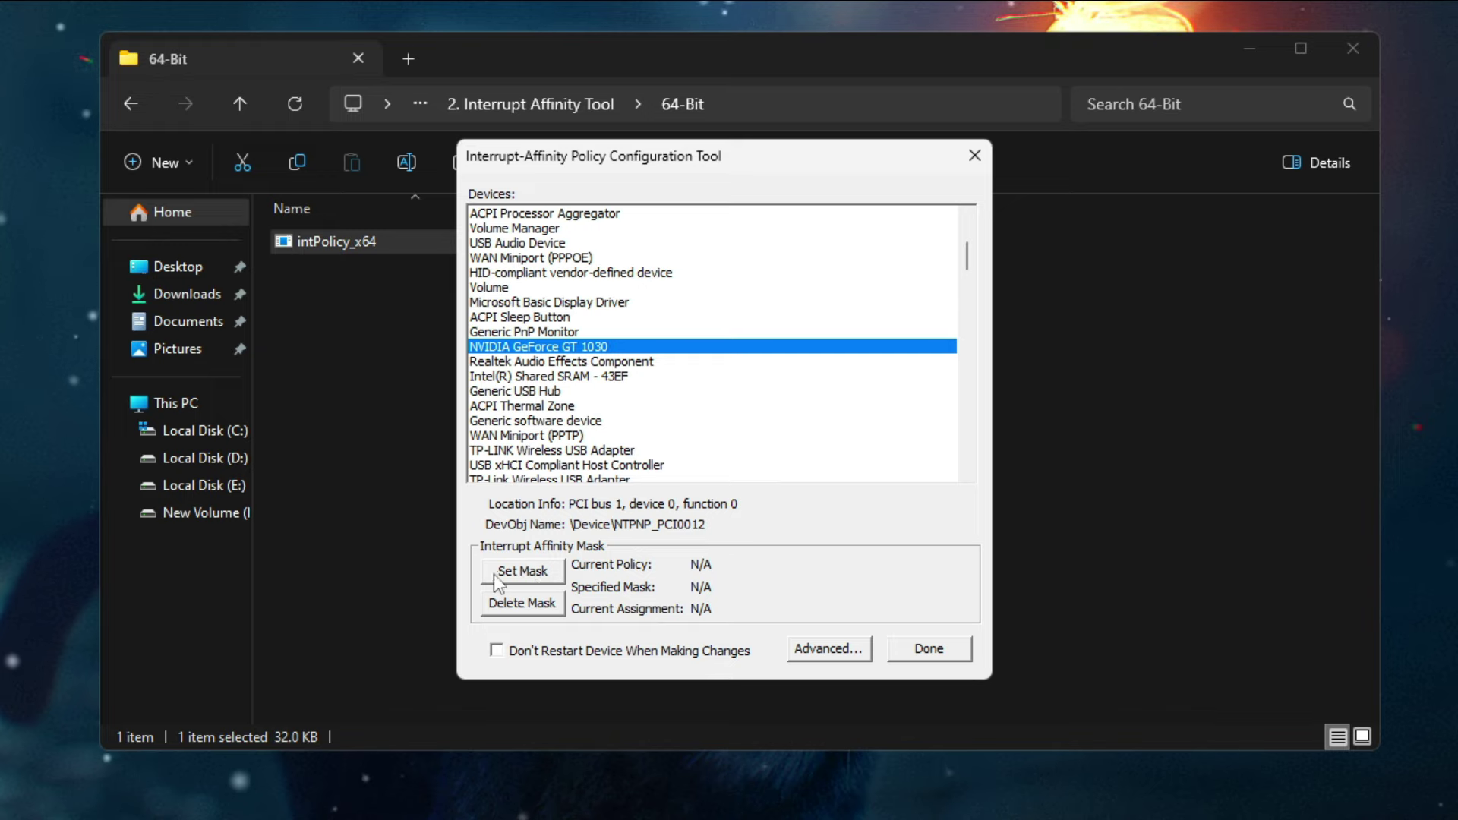
pyautogui.click(522, 578)
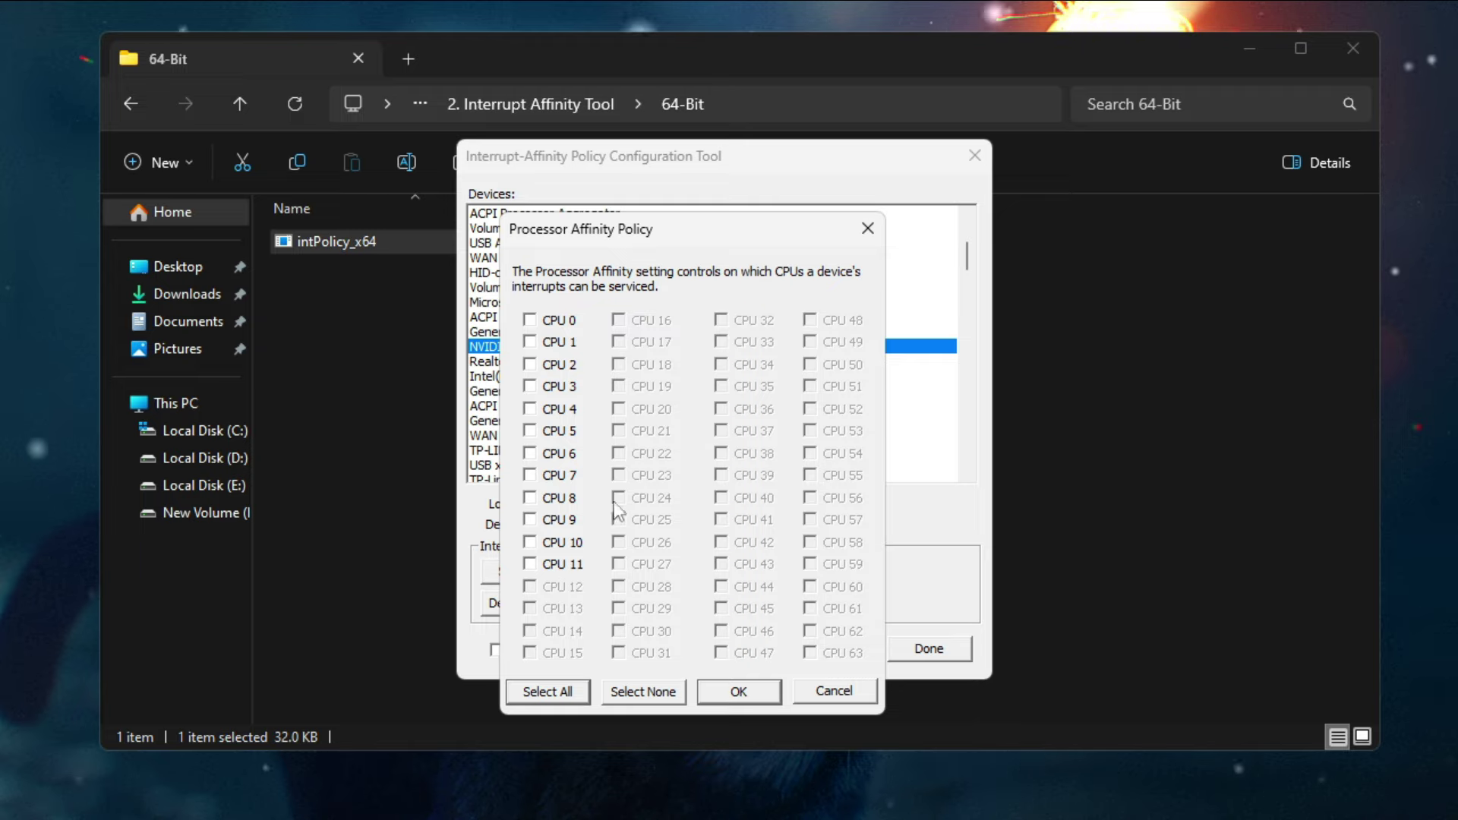
pyautogui.click(552, 544)
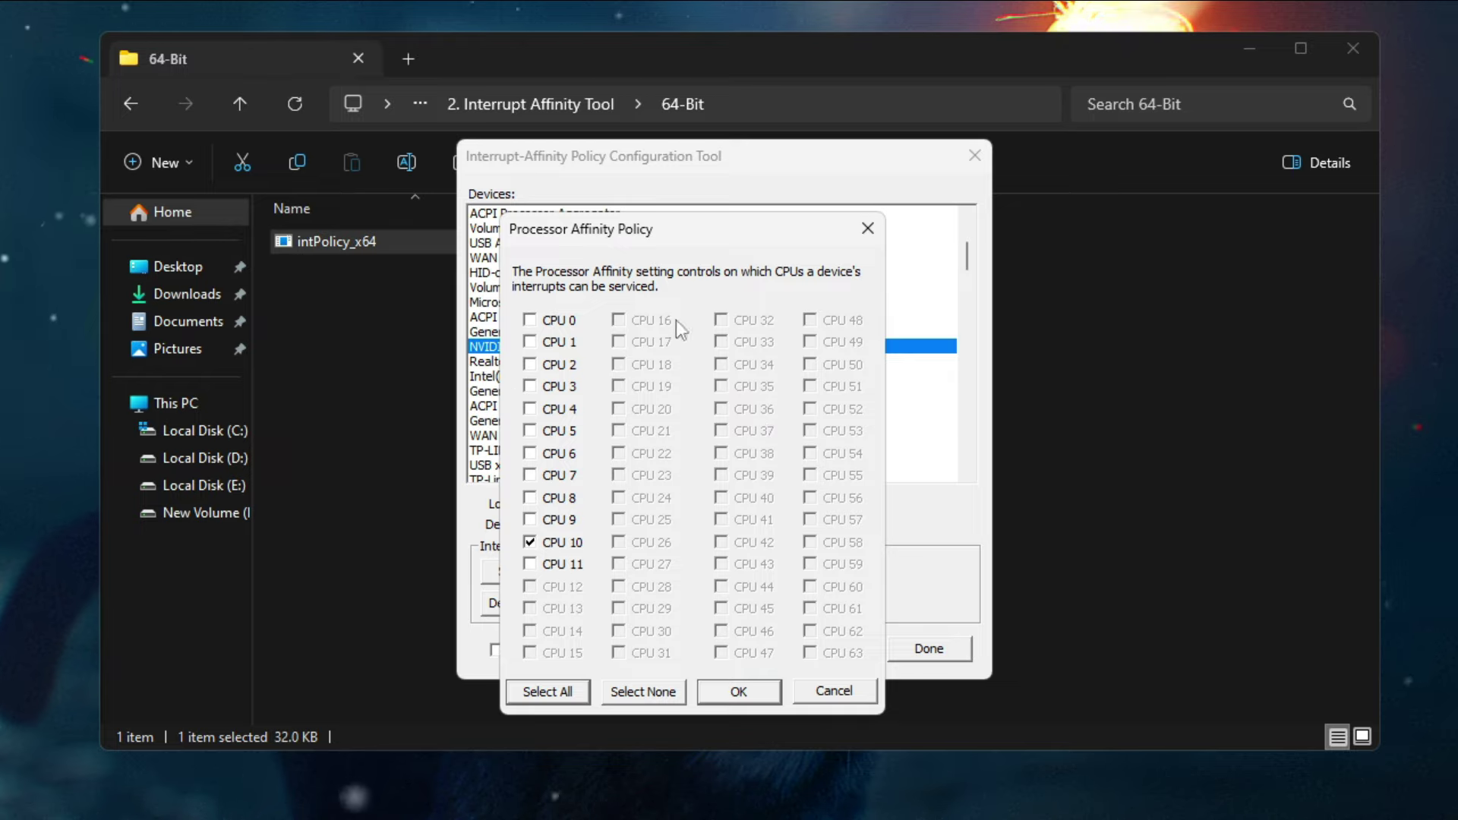
pyautogui.click(739, 691)
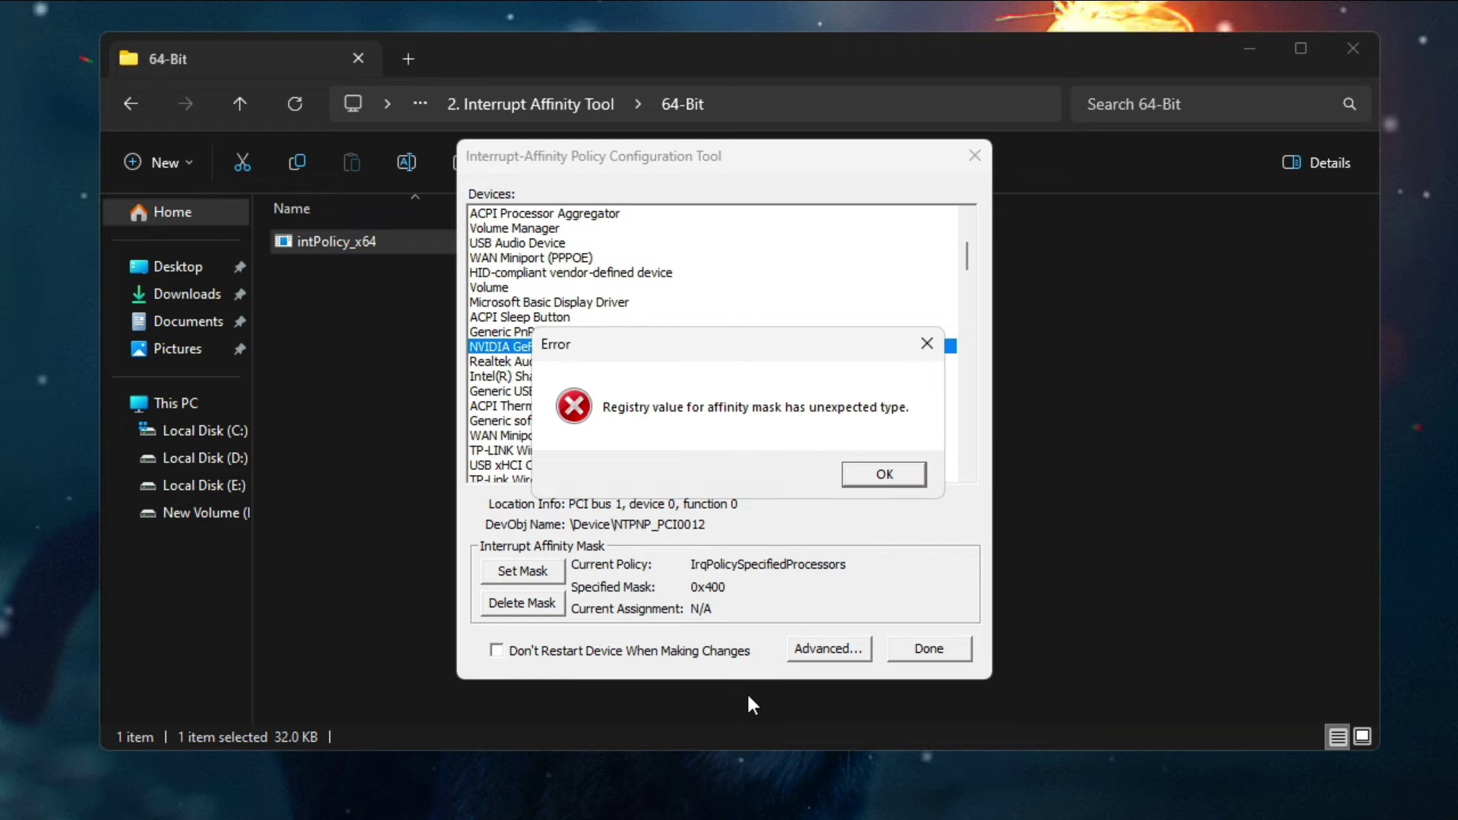
pyautogui.click(860, 476)
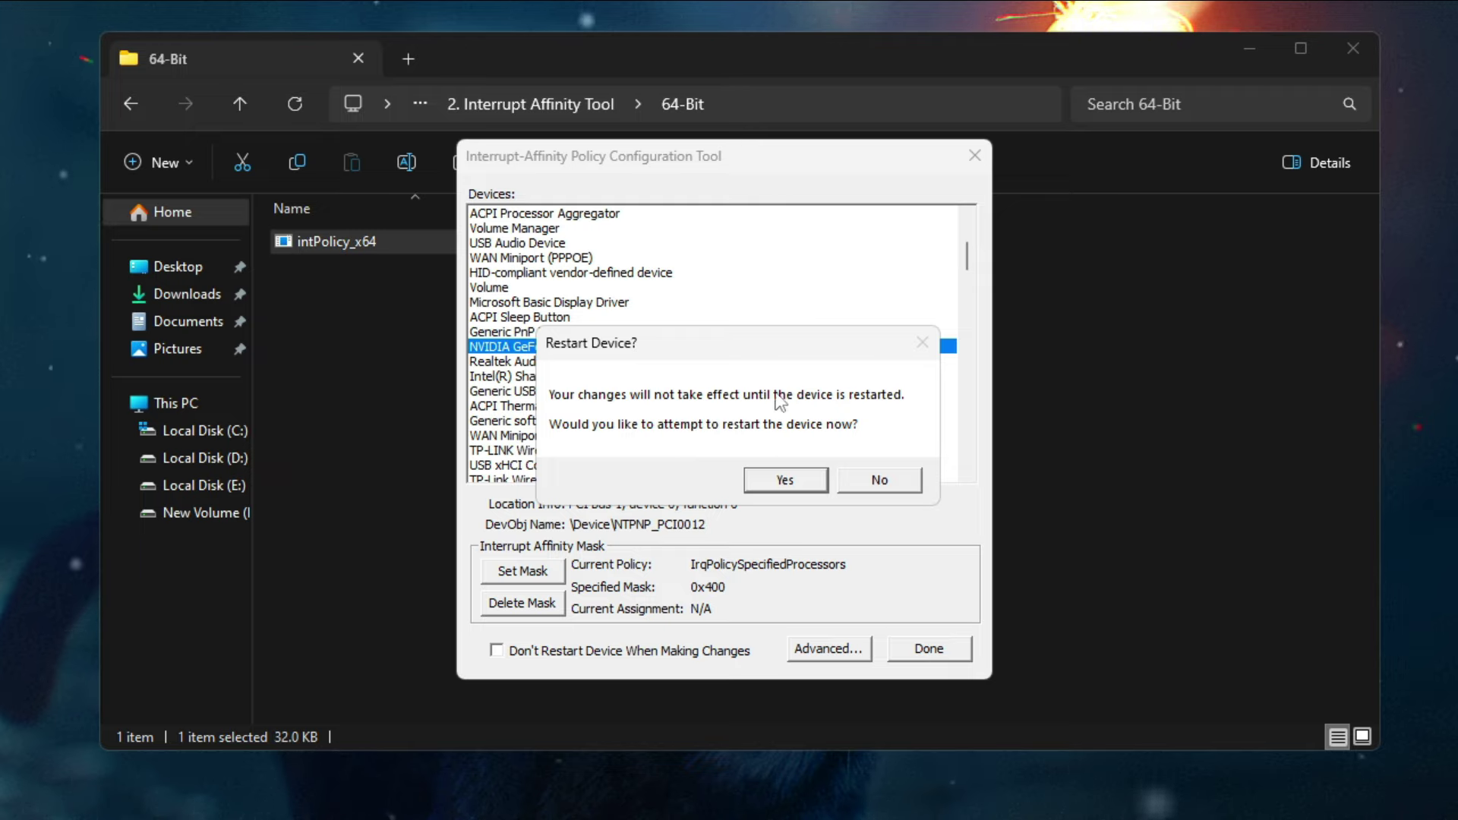
# Step: Restart the graphics device to apply the new affinity mask and finish the Interrupt-Affinity Policy Configuration Tool
pyautogui.click(785, 480)
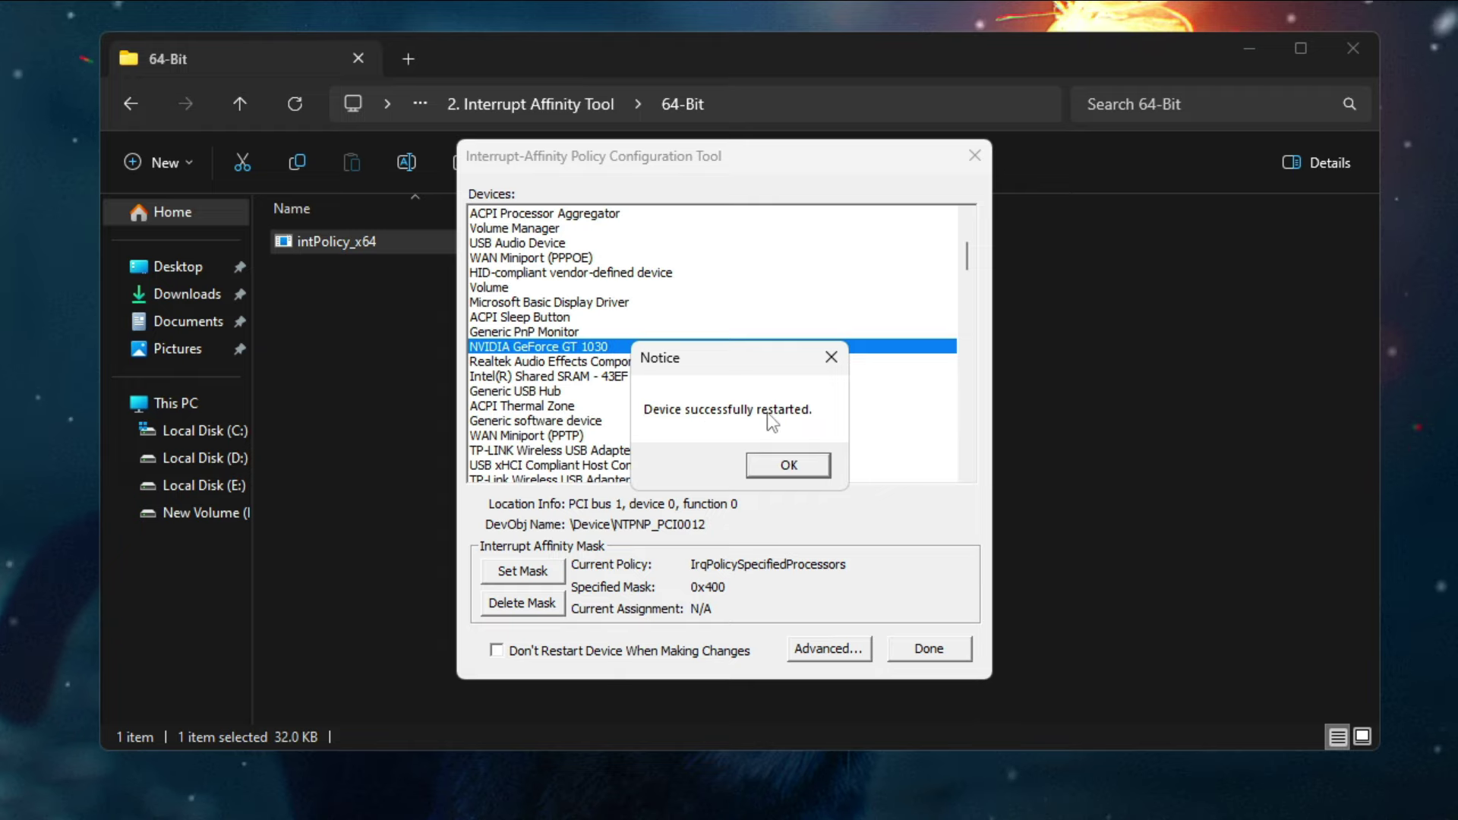
pyautogui.click(776, 466)
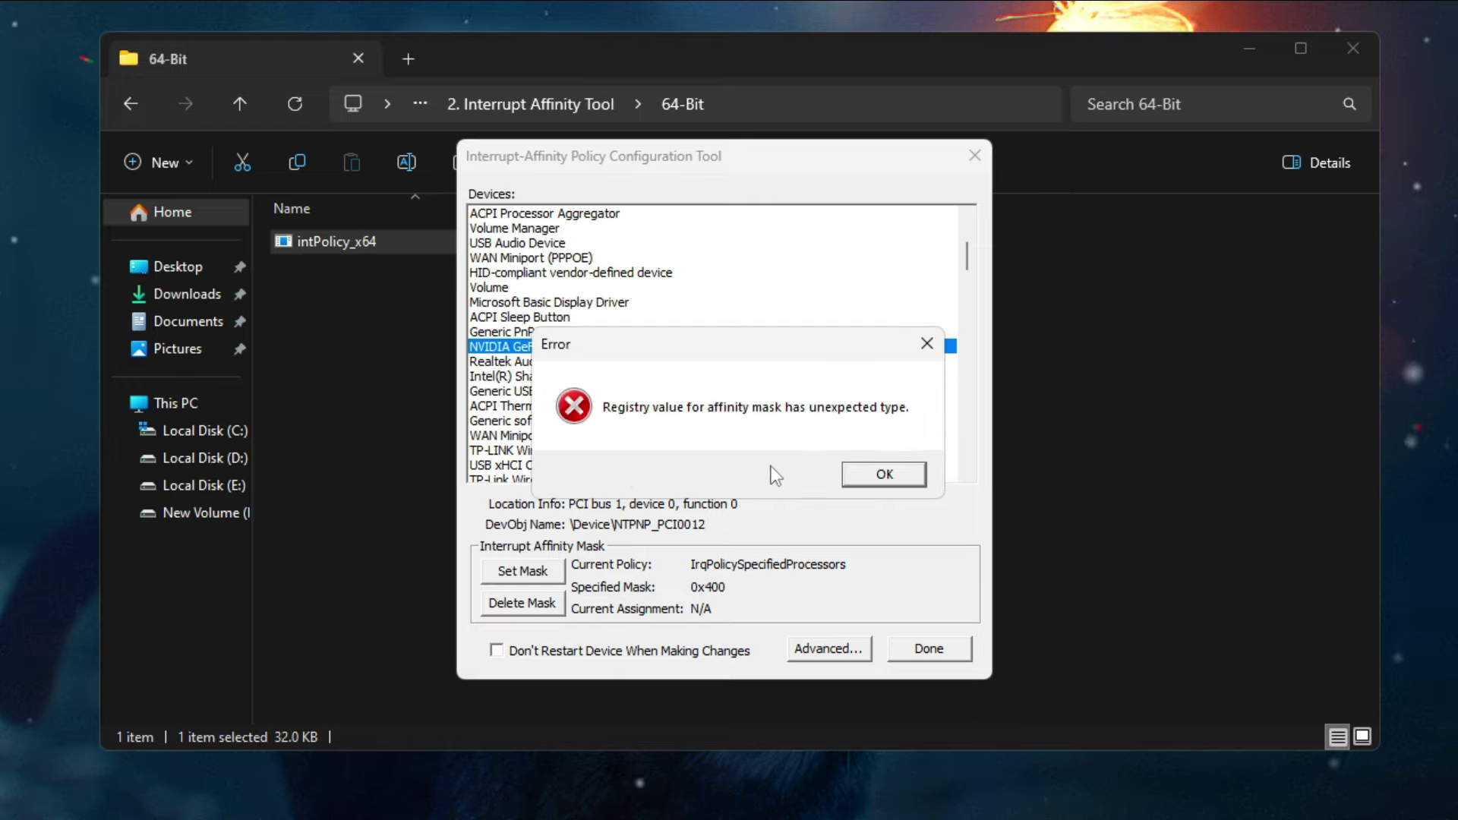
pyautogui.click(884, 474)
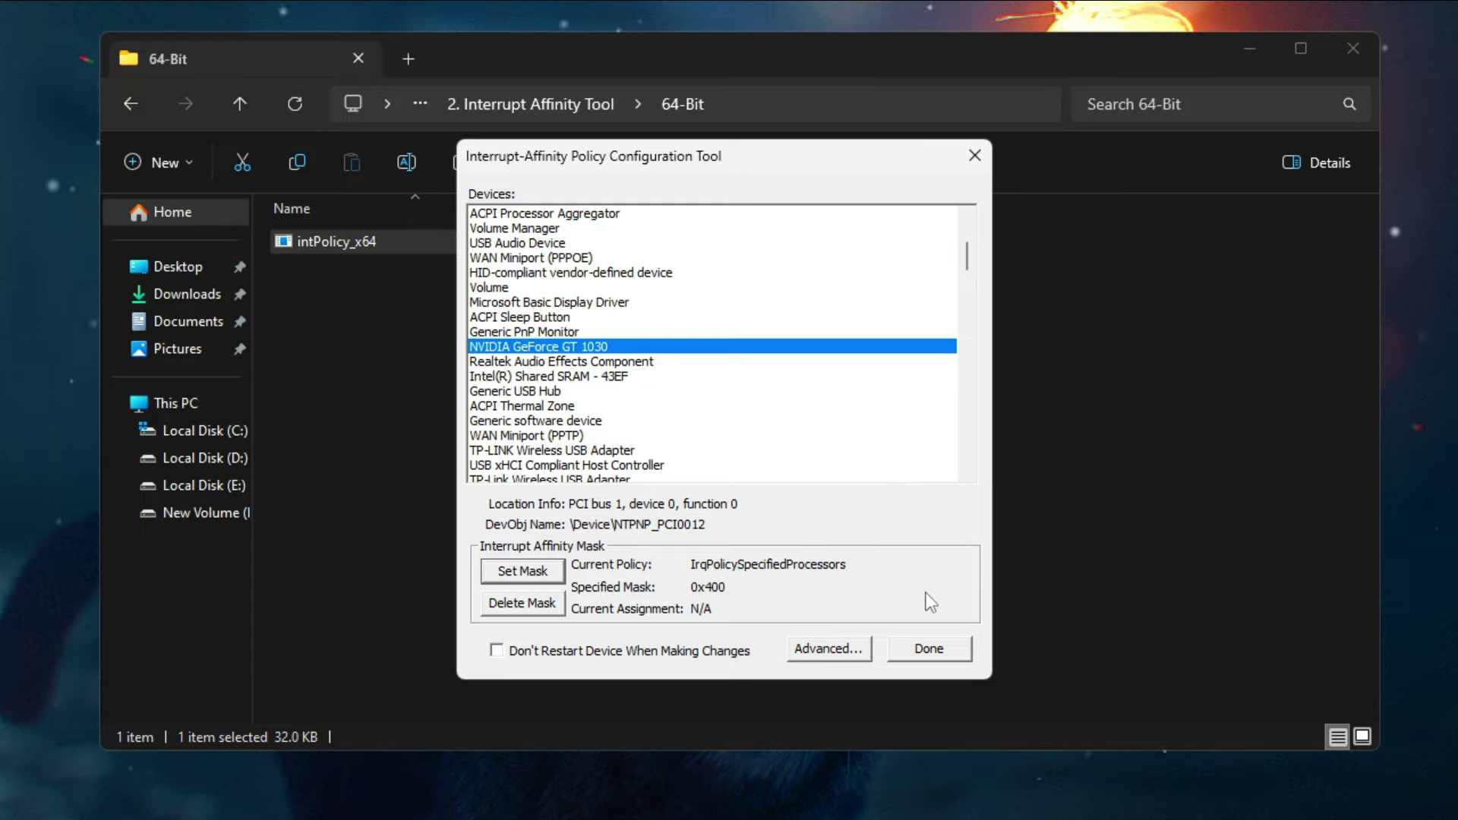
pyautogui.click(930, 653)
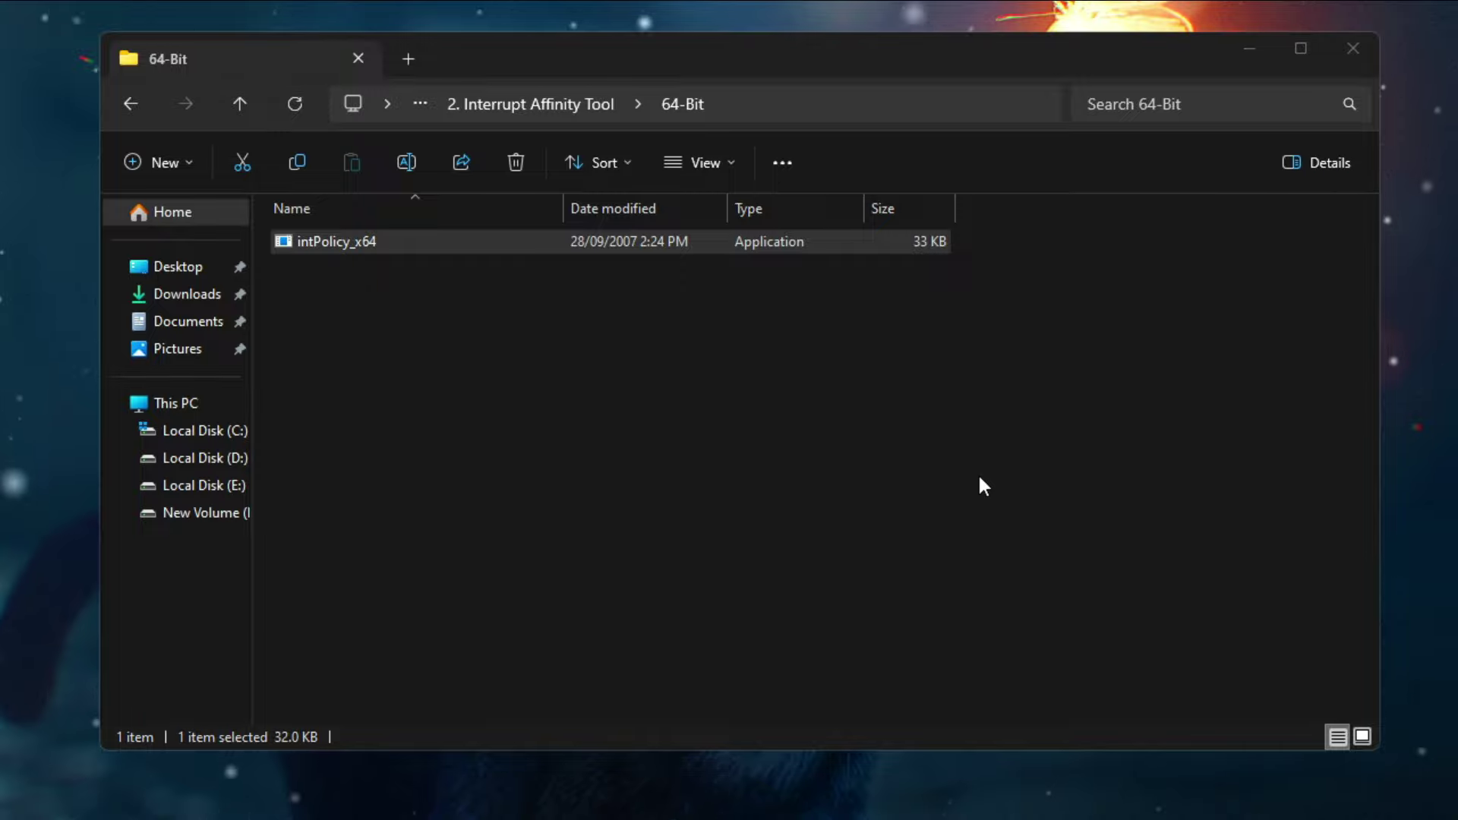
# Step: Open the LatencyMon internet shortcut from the package's "3. LatencyMon" folder to reach its download page in the browser
pyautogui.click(422, 106)
pyautogui.click(431, 141)
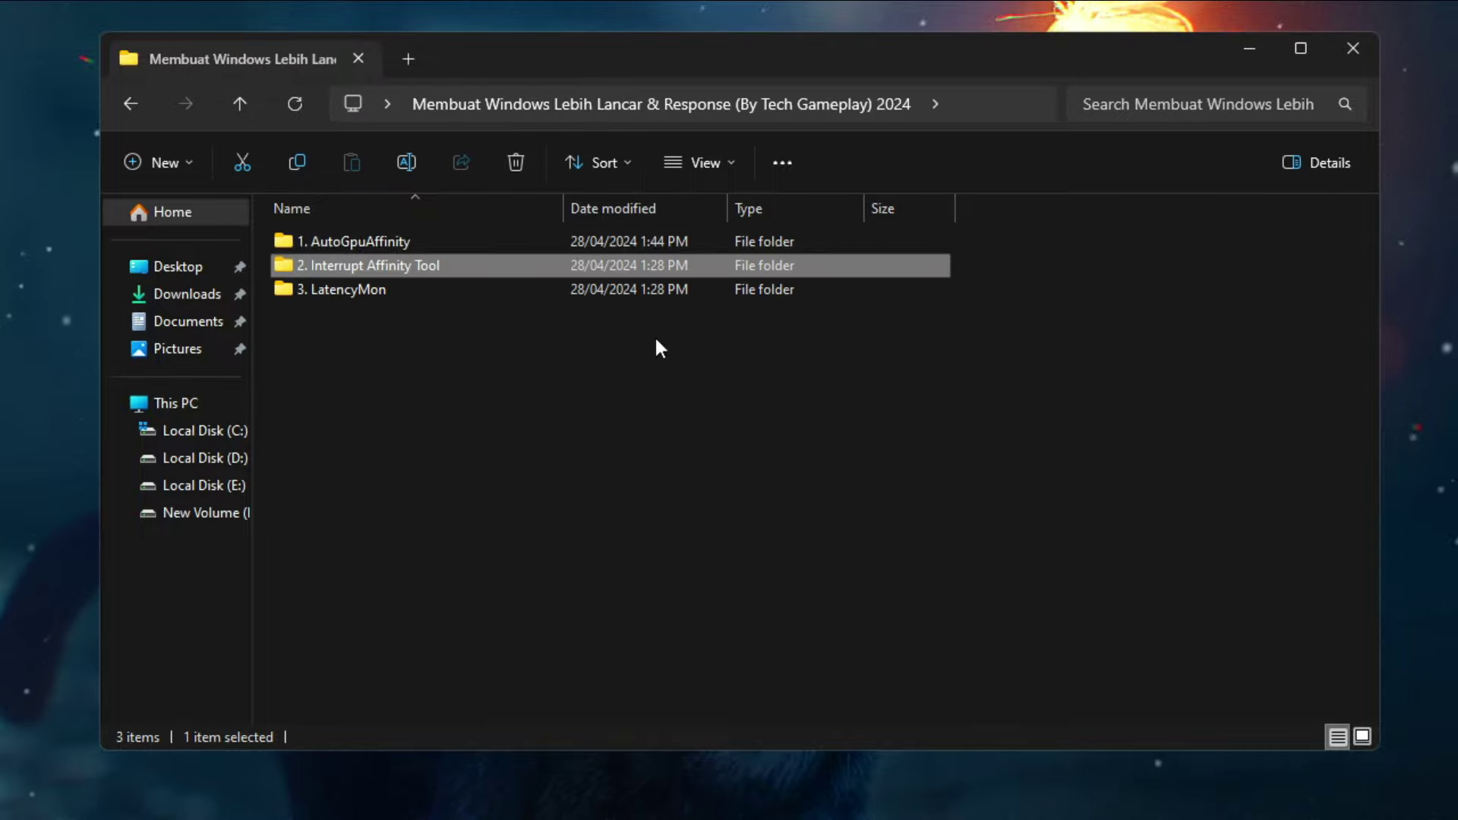
pyautogui.doubleClick(375, 290)
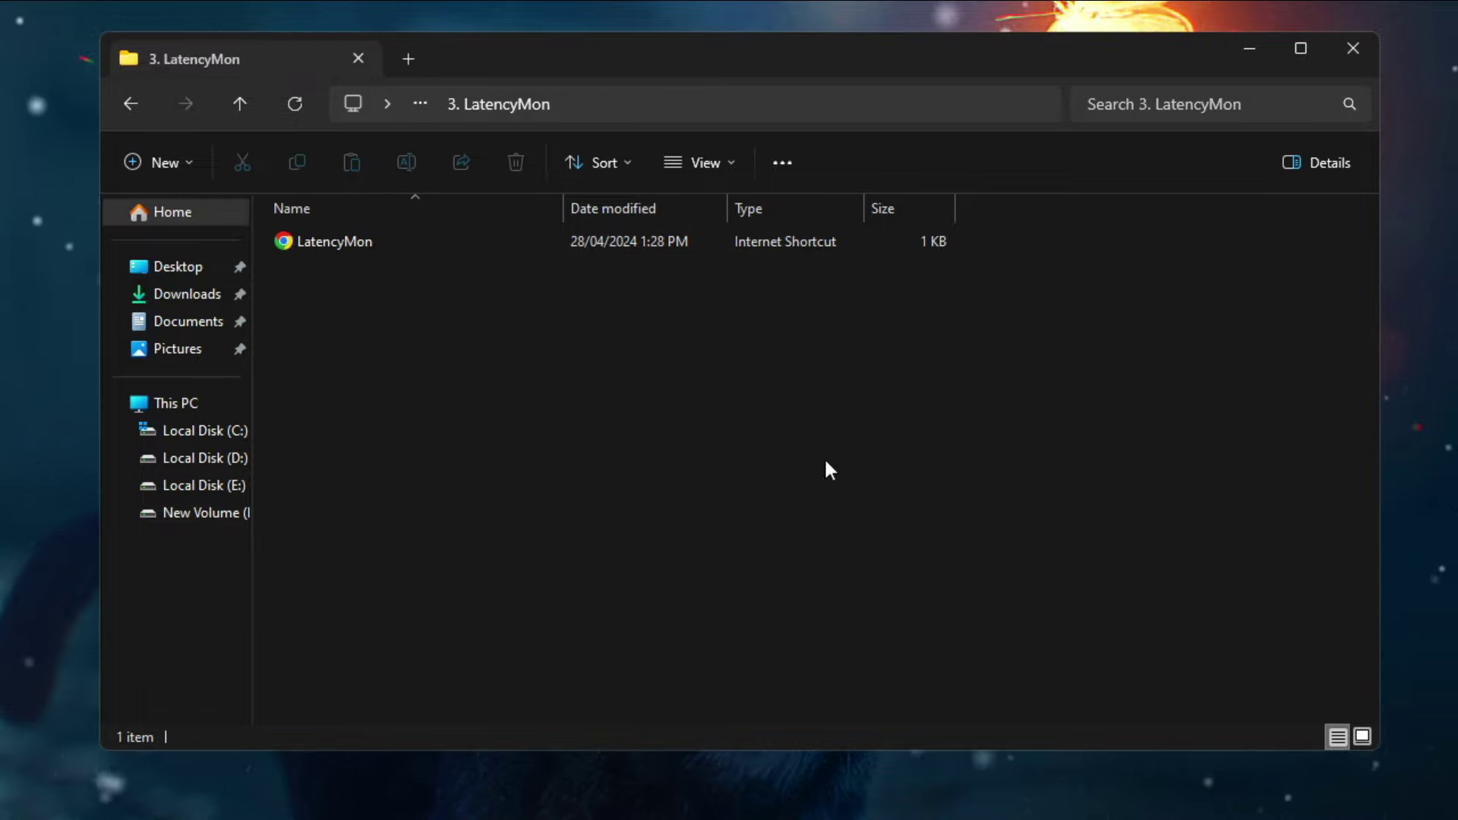
pyautogui.click(369, 248)
pyautogui.press('Return')
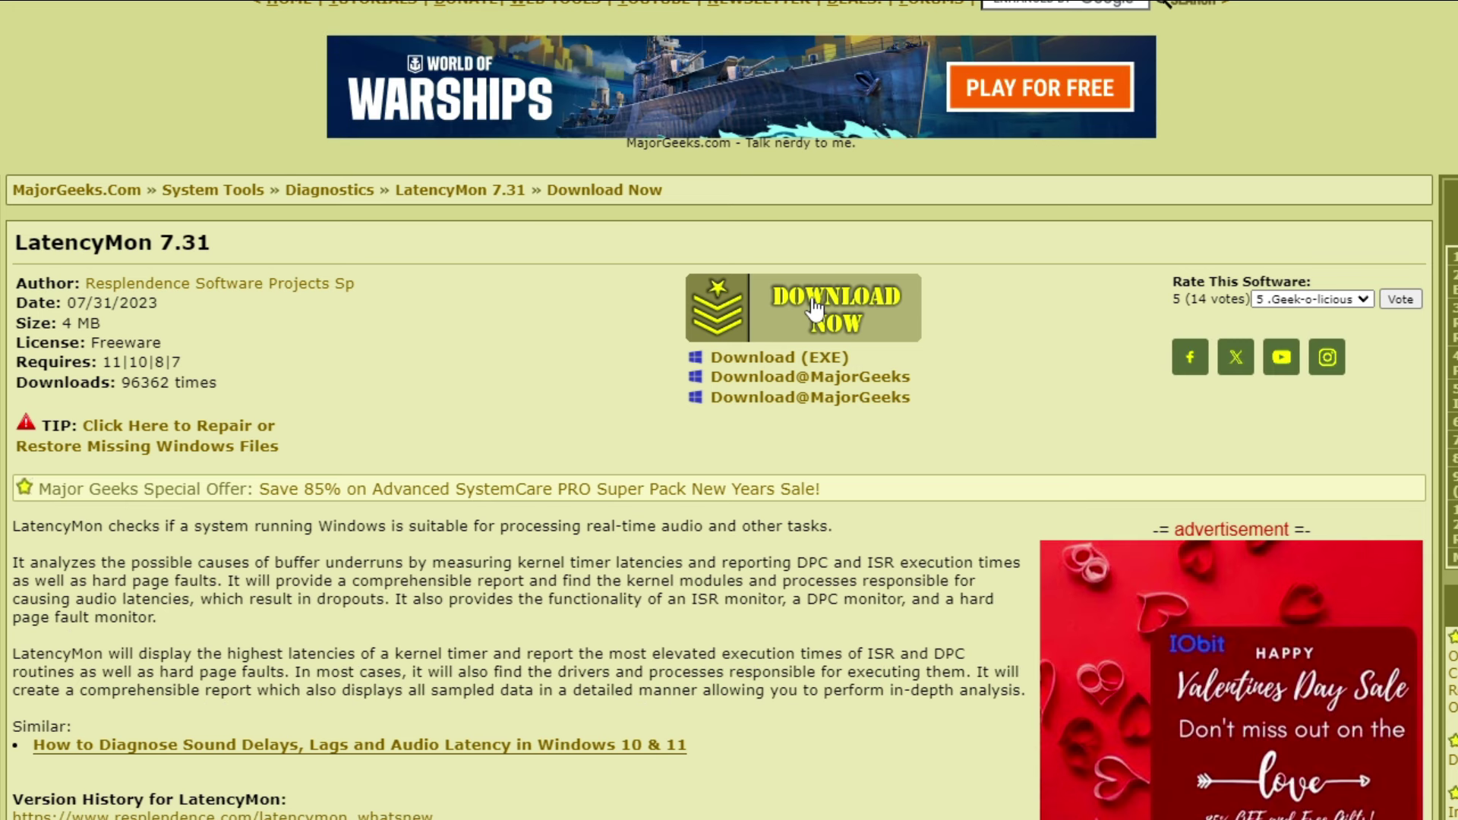
# Step: Download LatencyMon.exe from the MajorGeeks page and remove its entry from the browser's download history
pyautogui.click(738, 307)
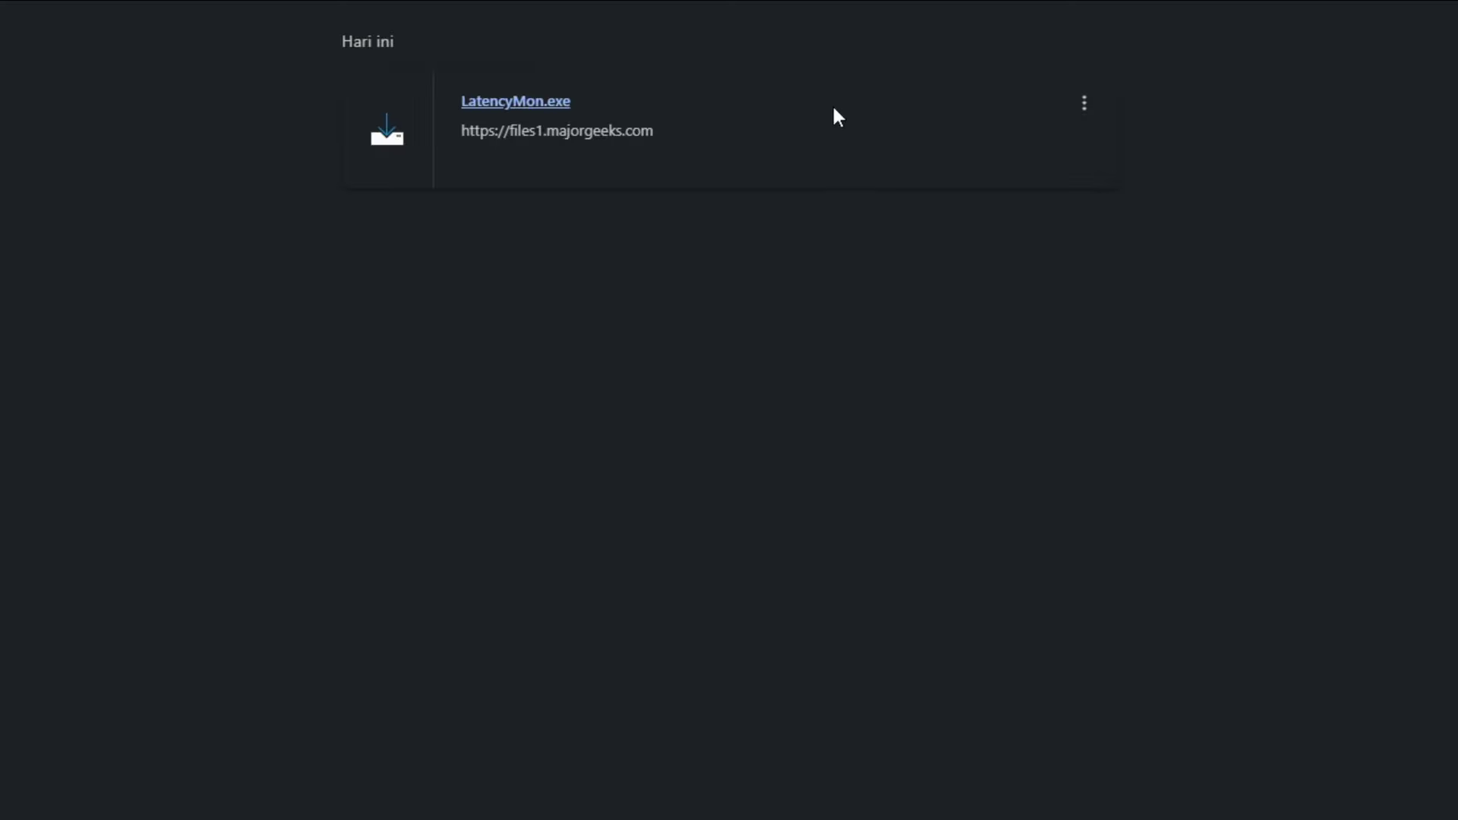
pyautogui.click(1083, 101)
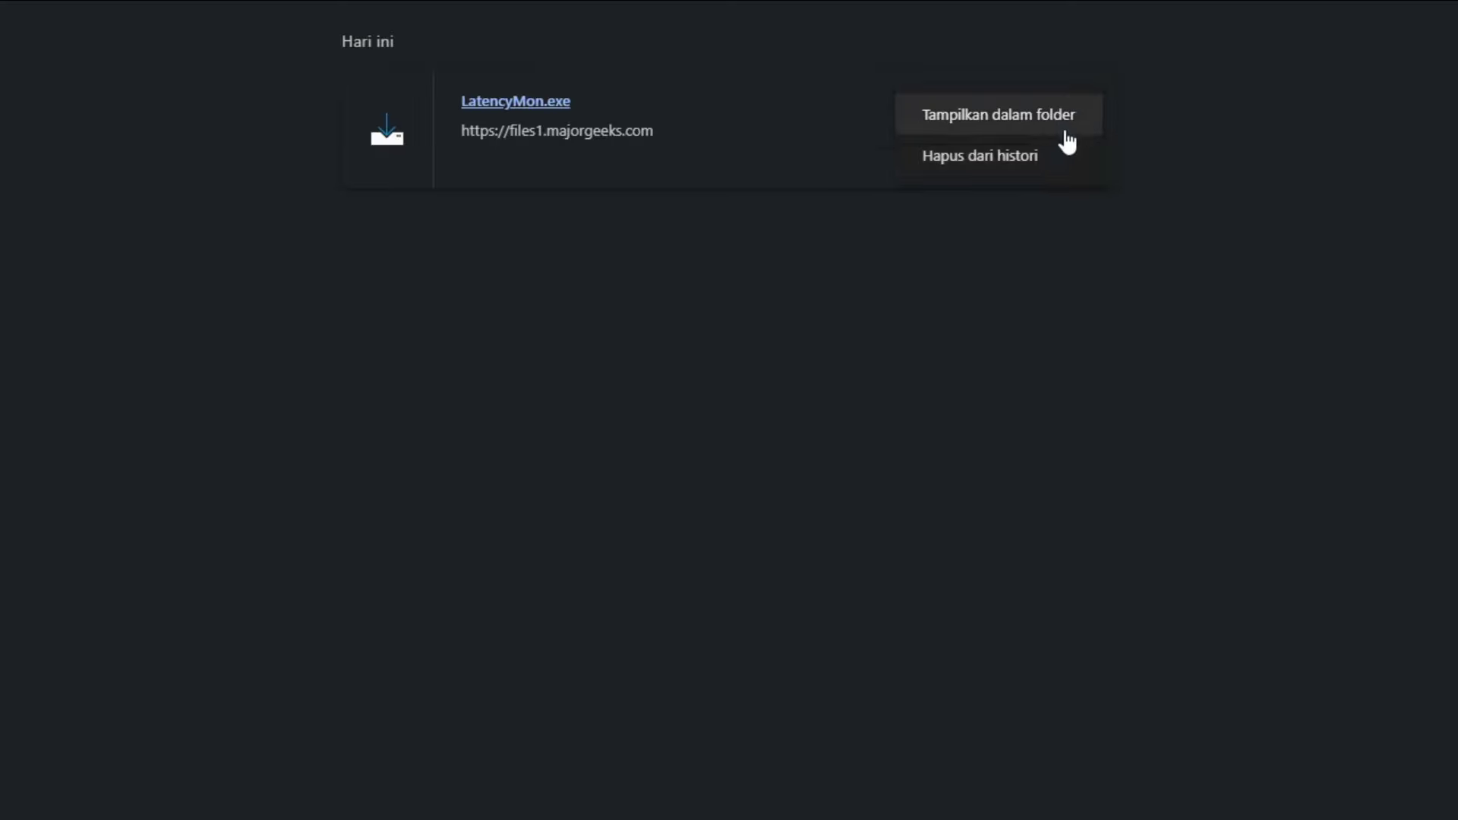
pyautogui.click(1063, 149)
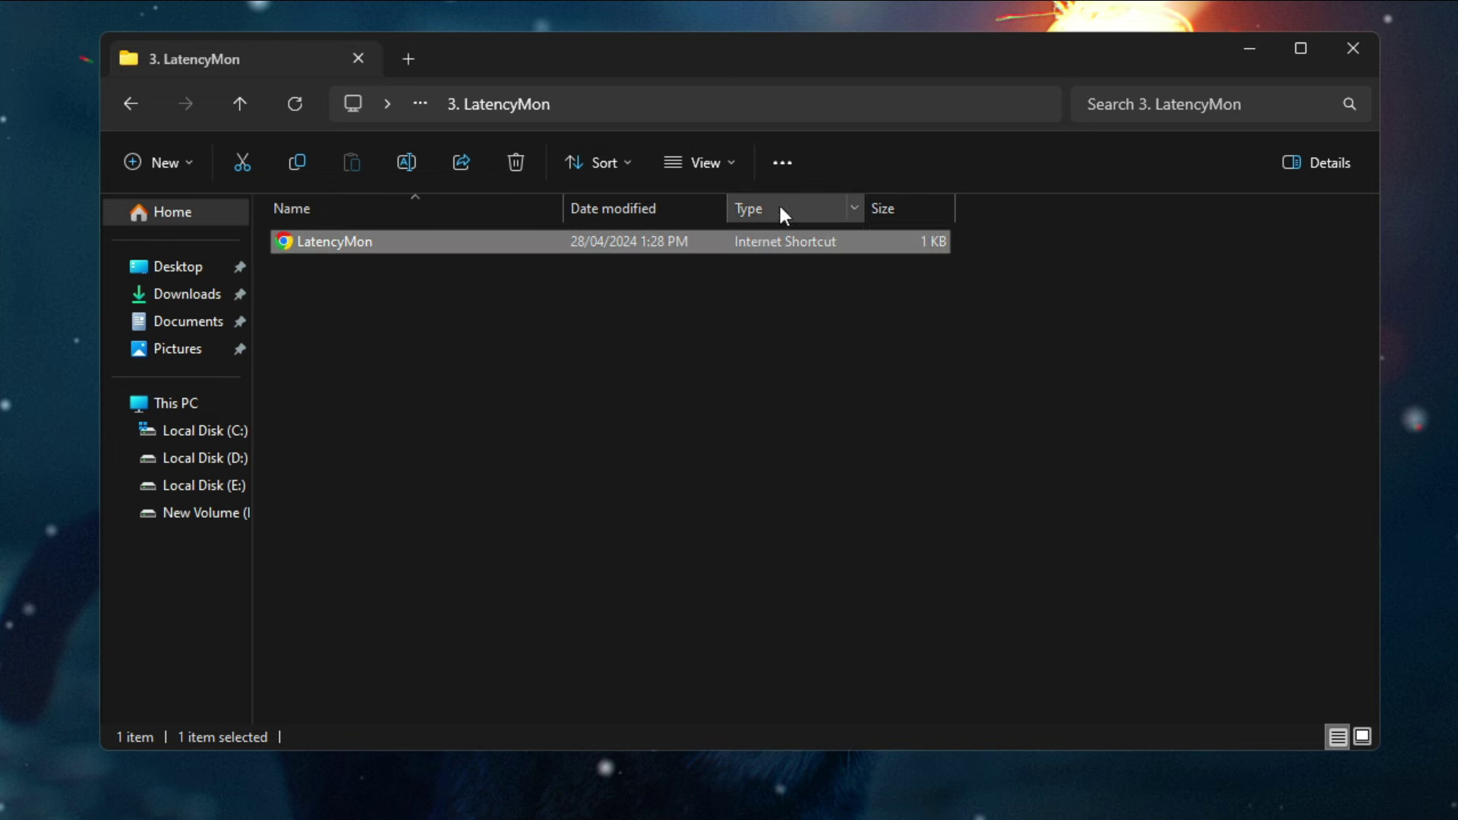
# Step: Open the Downloads folder in a new tab and run the LatencyMon installer, allowing it to make changes
pyautogui.click(411, 59)
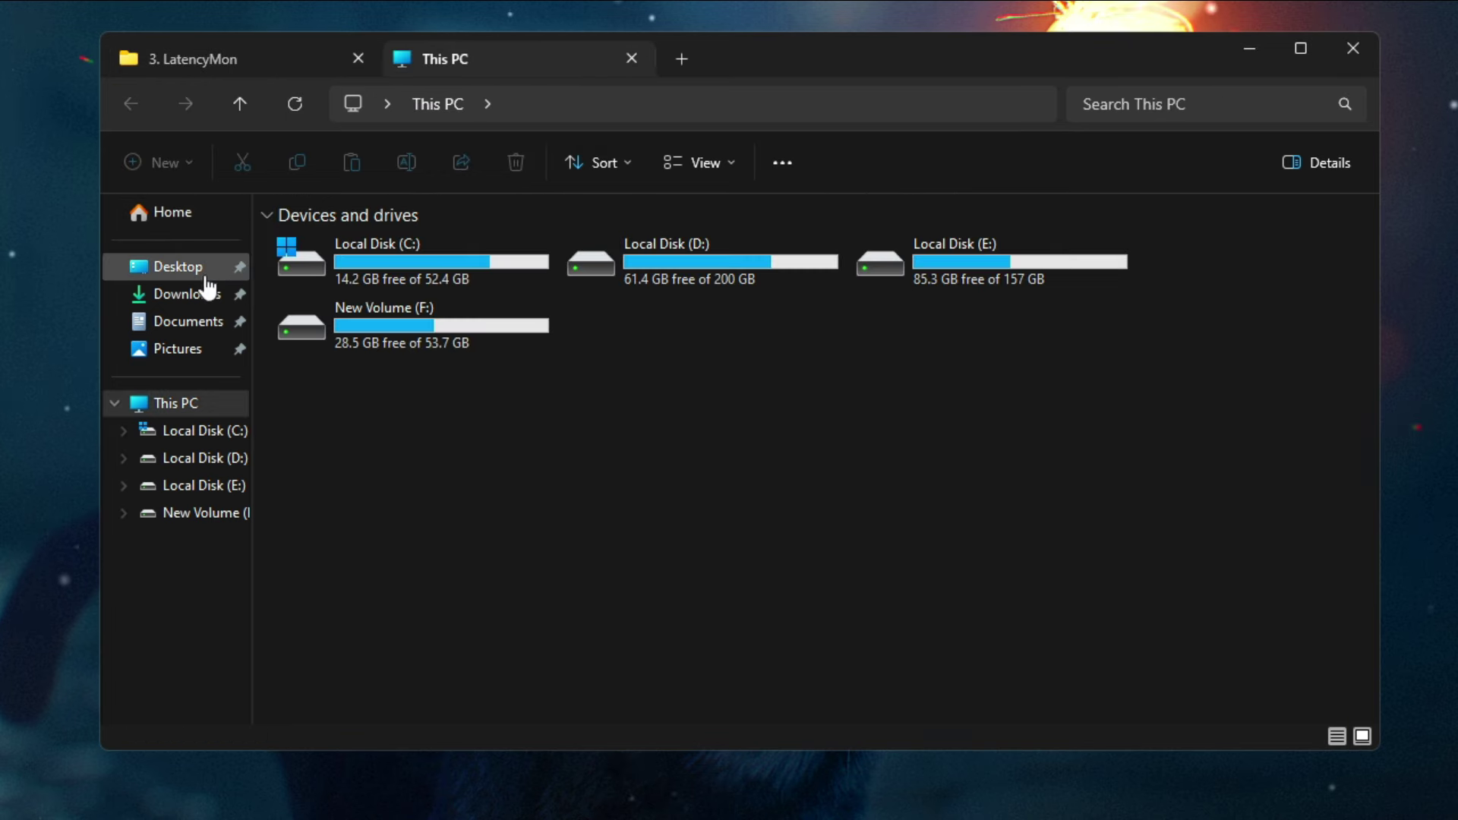
pyautogui.click(182, 294)
pyautogui.doubleClick(331, 275)
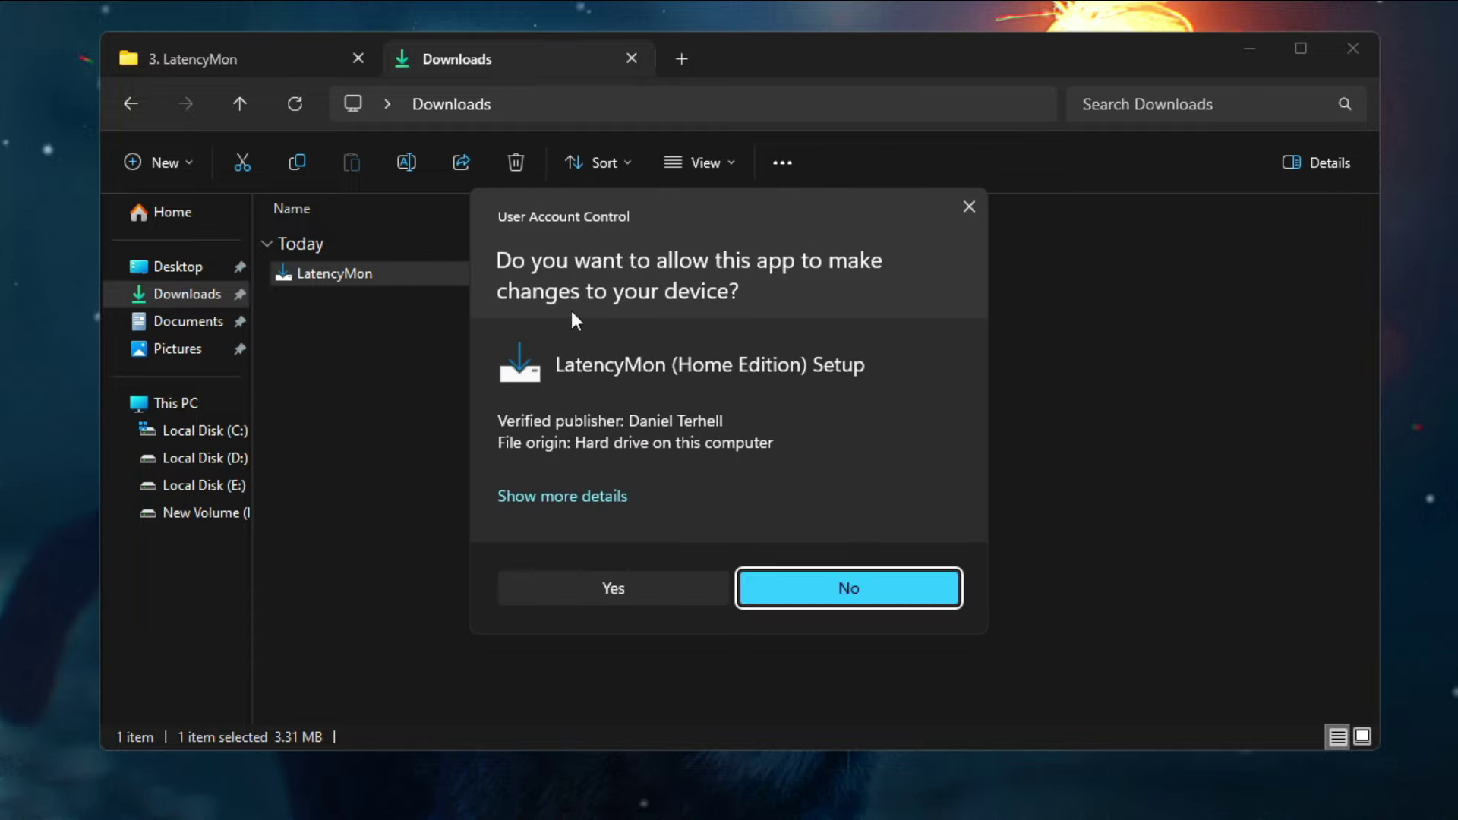
pyautogui.click(658, 589)
# Step: Install LatencyMon into C:\Program Files\LatencyMon, accepting the license agreement, keeping the desktop shortcut, and launching it at the end
pyautogui.click(858, 577)
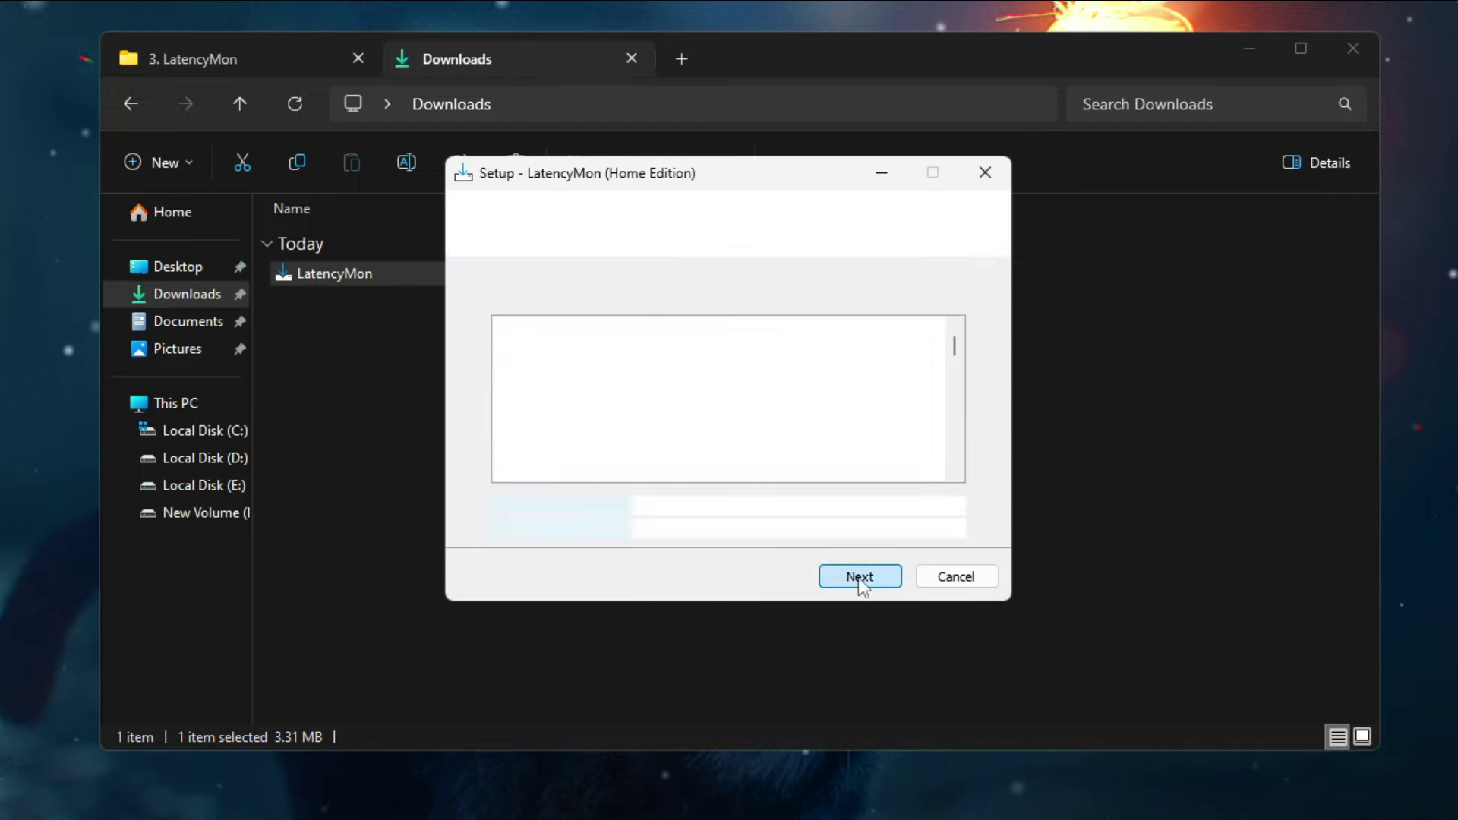
pyautogui.click(517, 506)
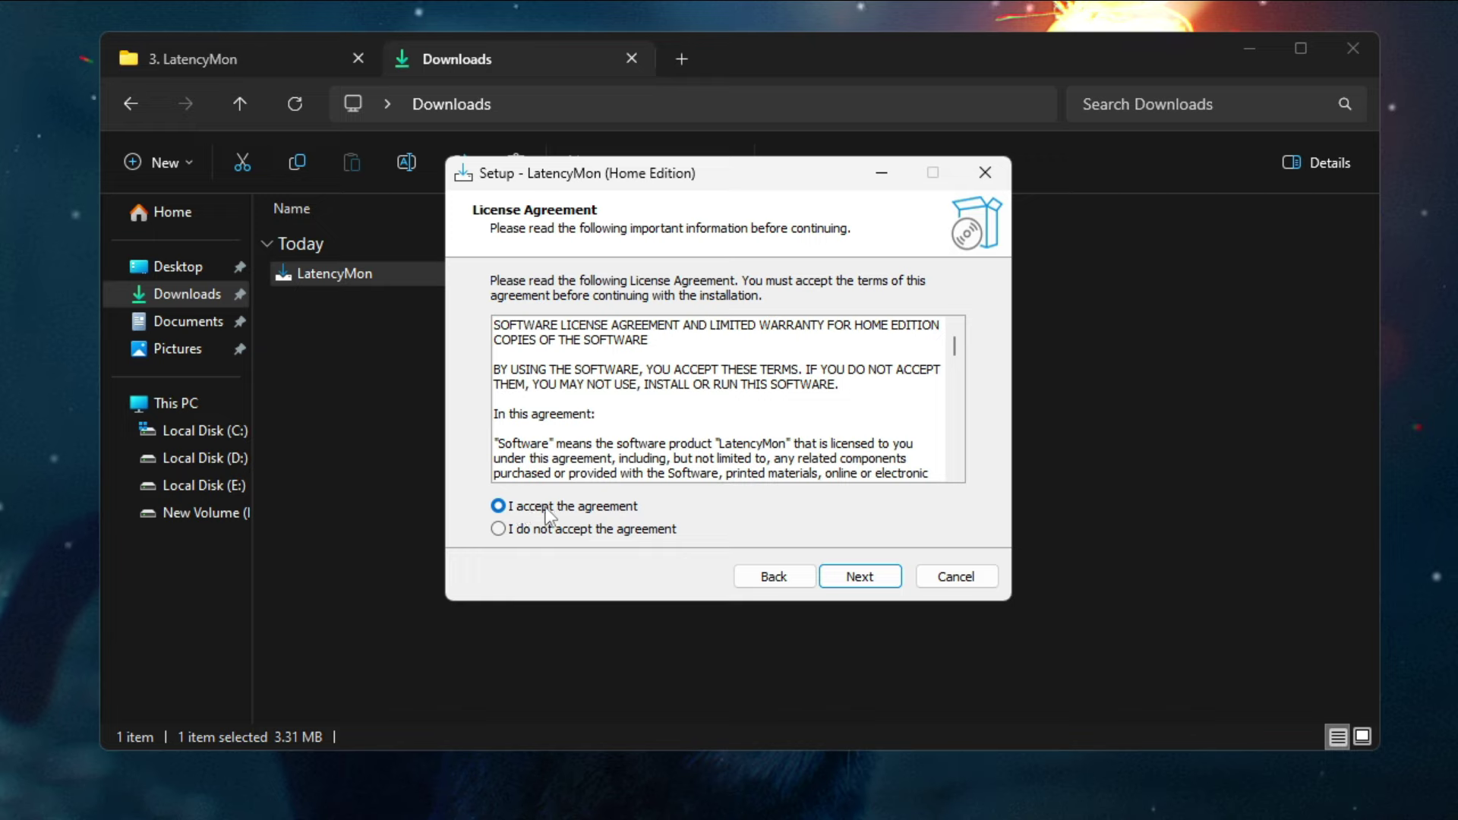
pyautogui.click(858, 577)
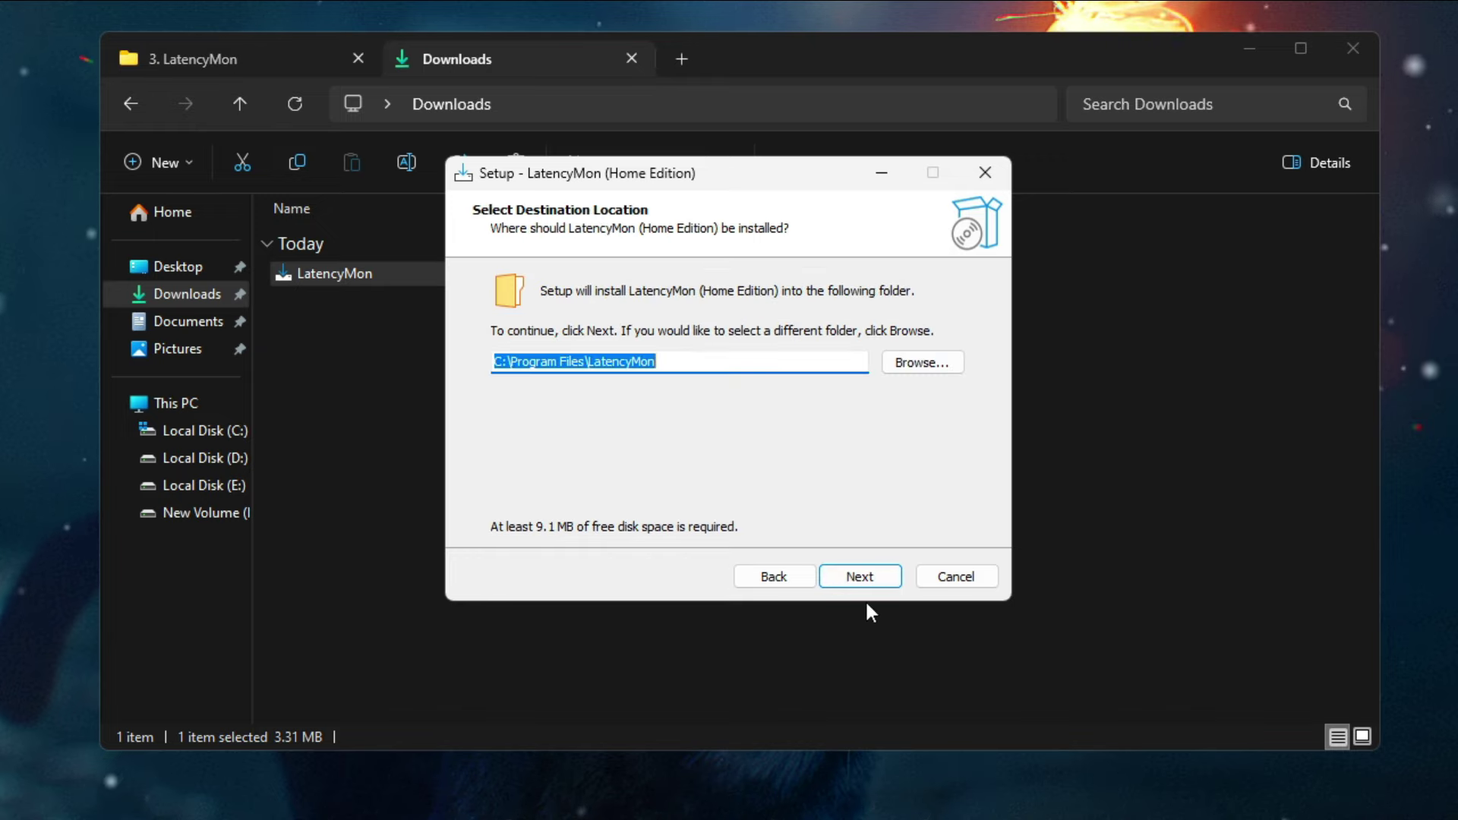
pyautogui.click(864, 578)
pyautogui.click(882, 580)
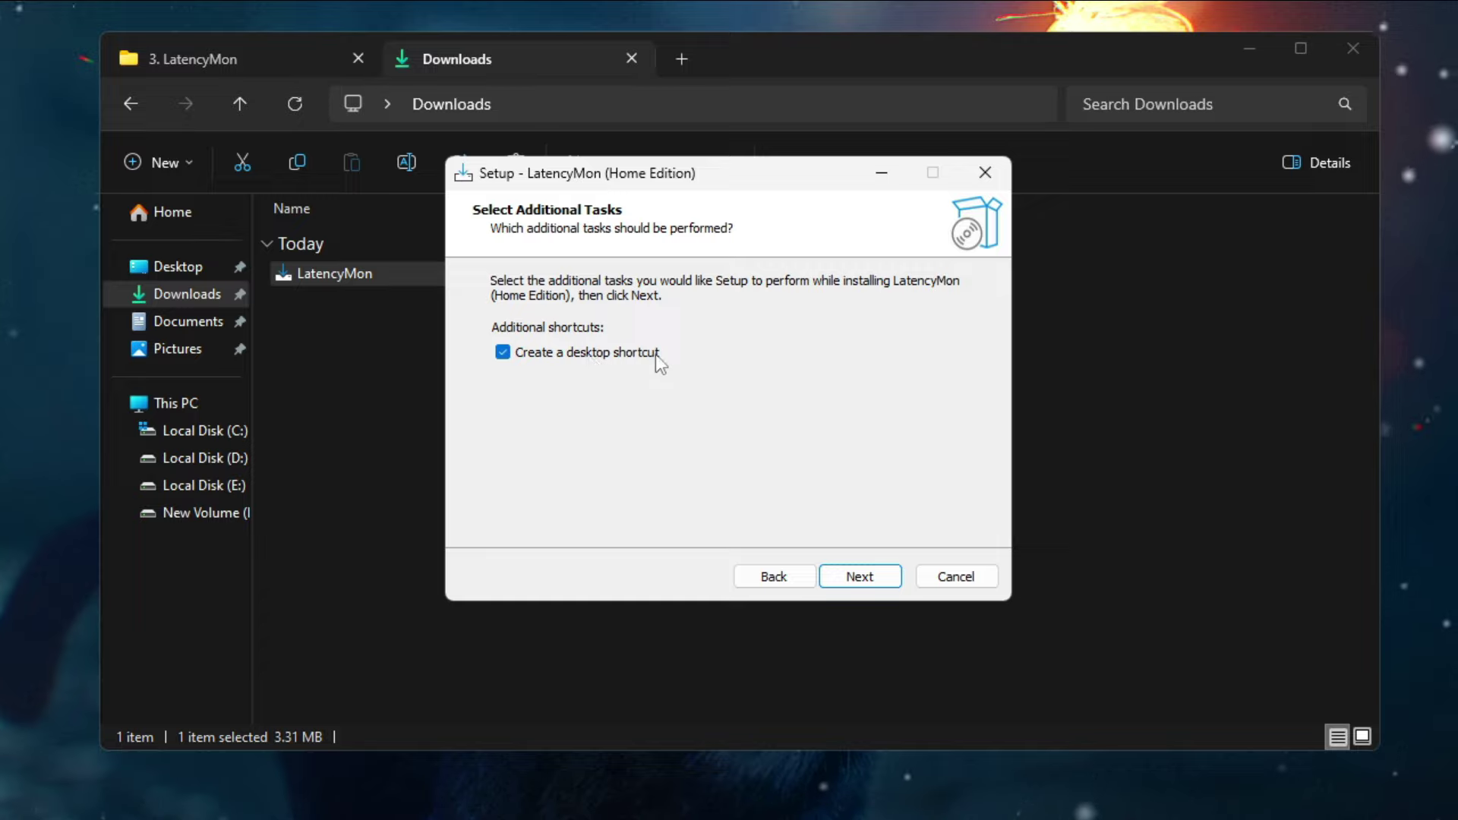
pyautogui.click(869, 579)
pyautogui.click(887, 577)
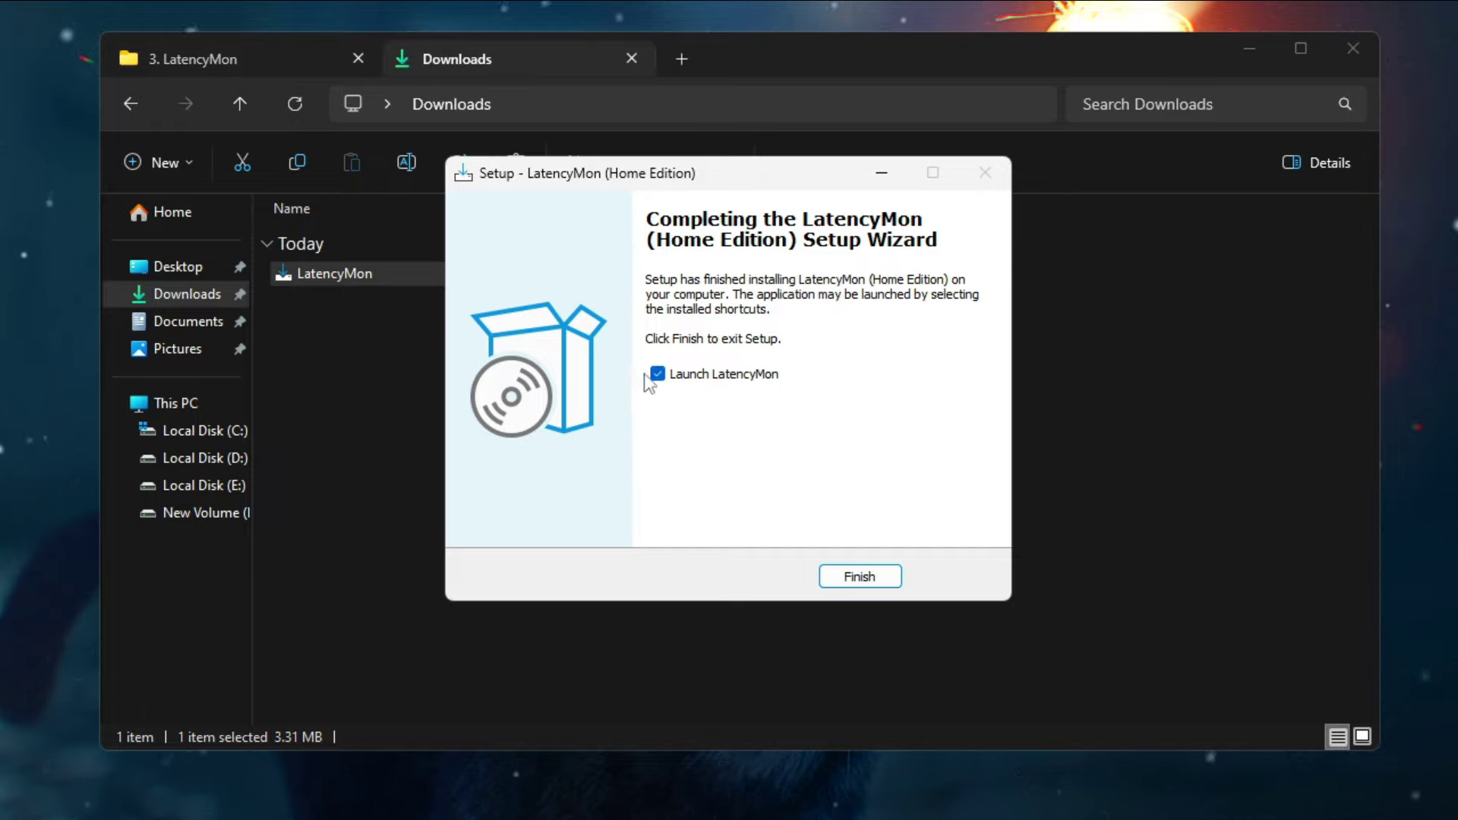
pyautogui.click(867, 576)
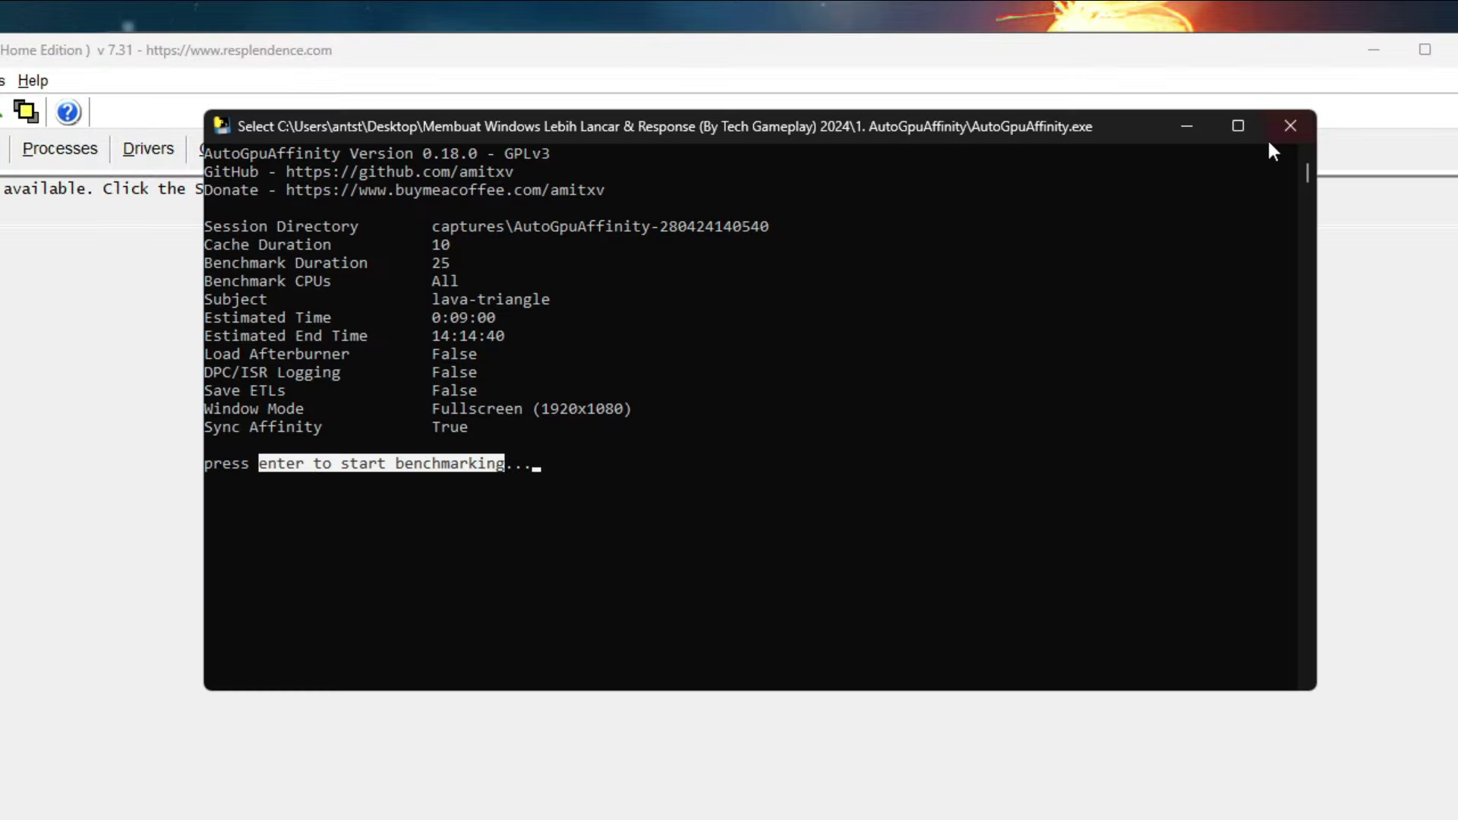
# Step: Close the AutoGpuAffinity console, delete the LatencyMon installer from Downloads and close that folder's tab
pyautogui.click(1269, 143)
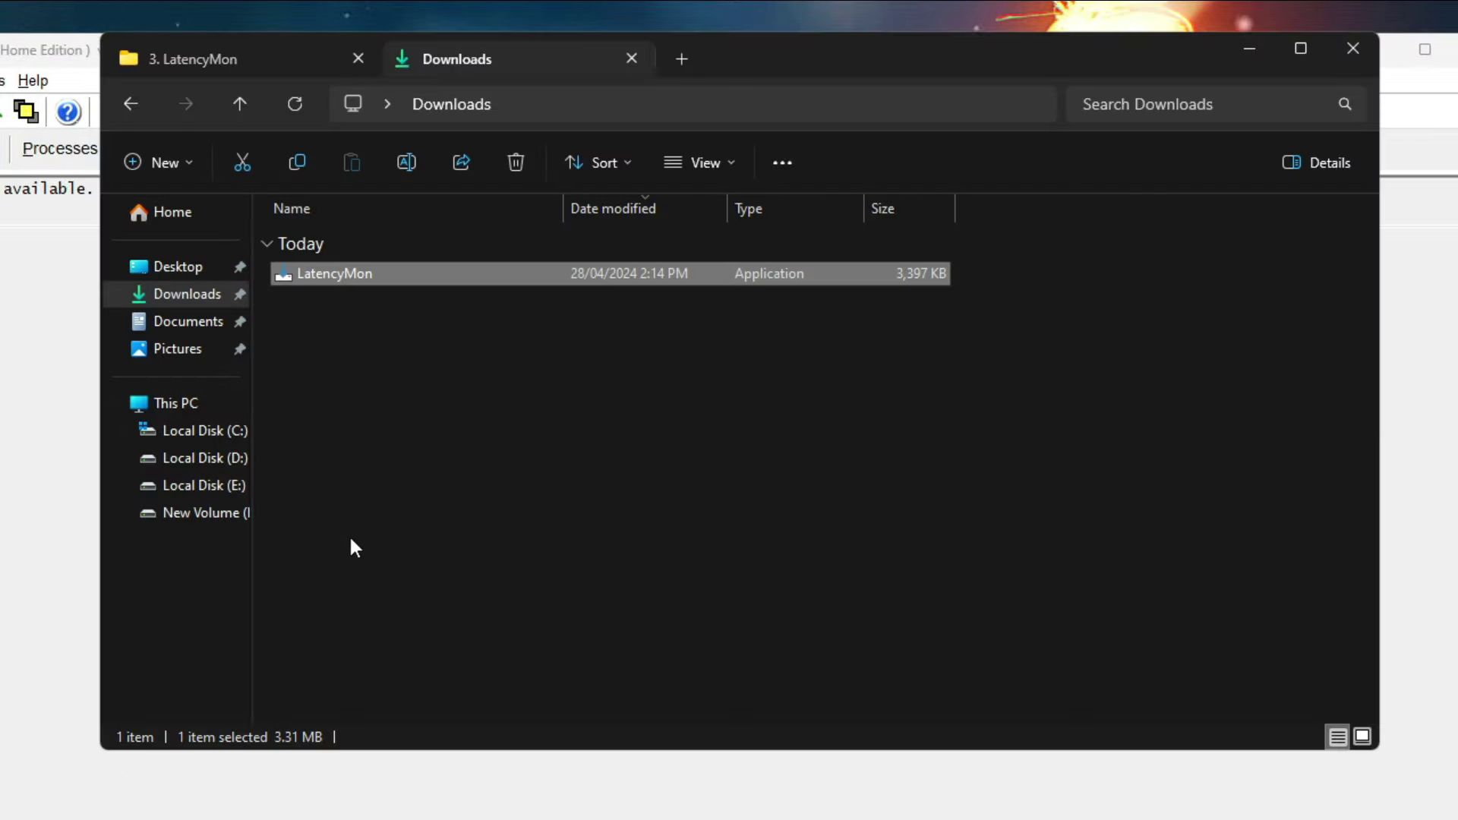
pyautogui.click(352, 544)
pyautogui.moveTo(505, 397); pyautogui.dragTo(627, 234)
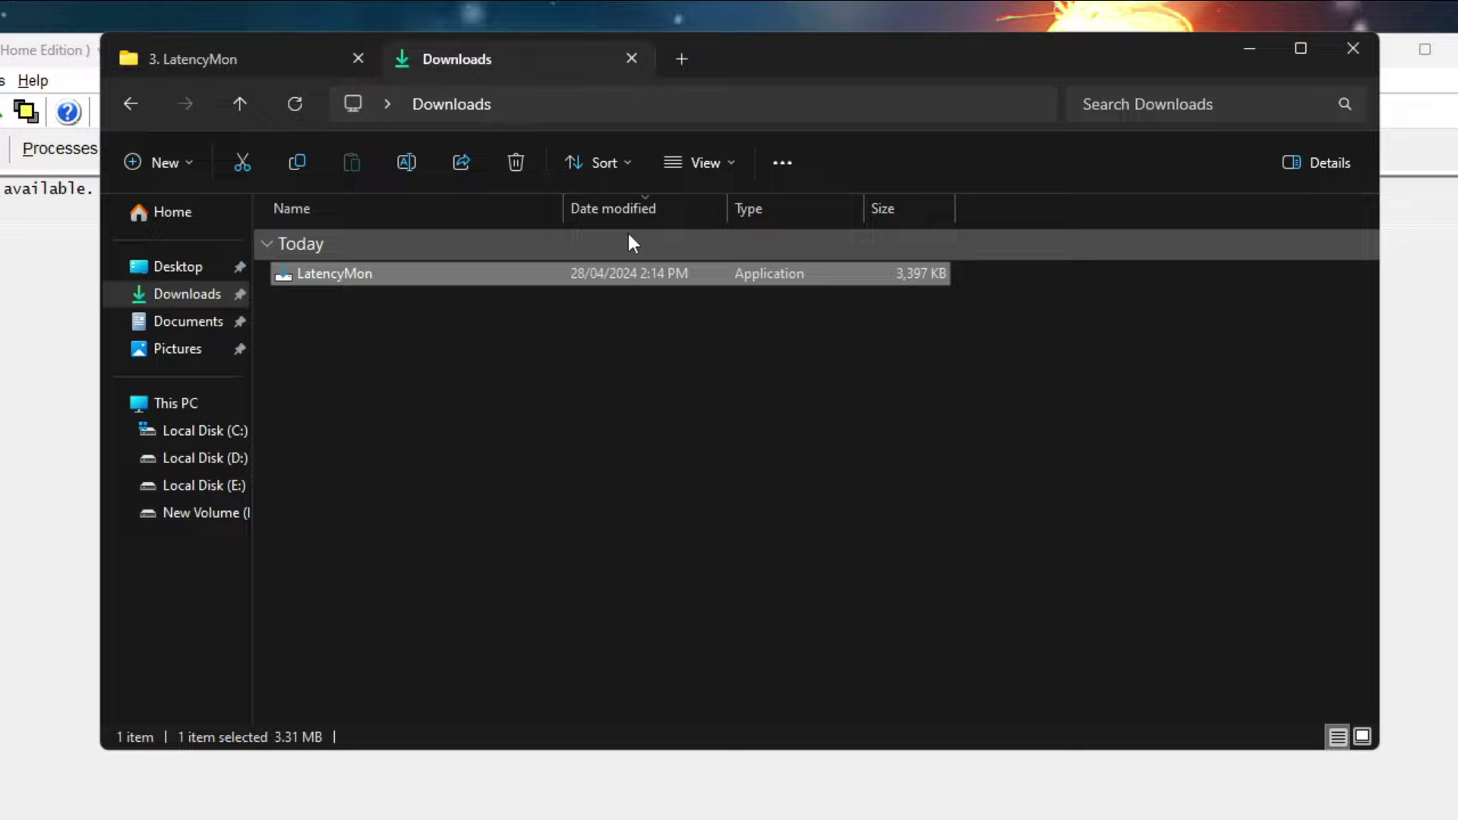
pyautogui.press('Delete')
pyautogui.click(631, 58)
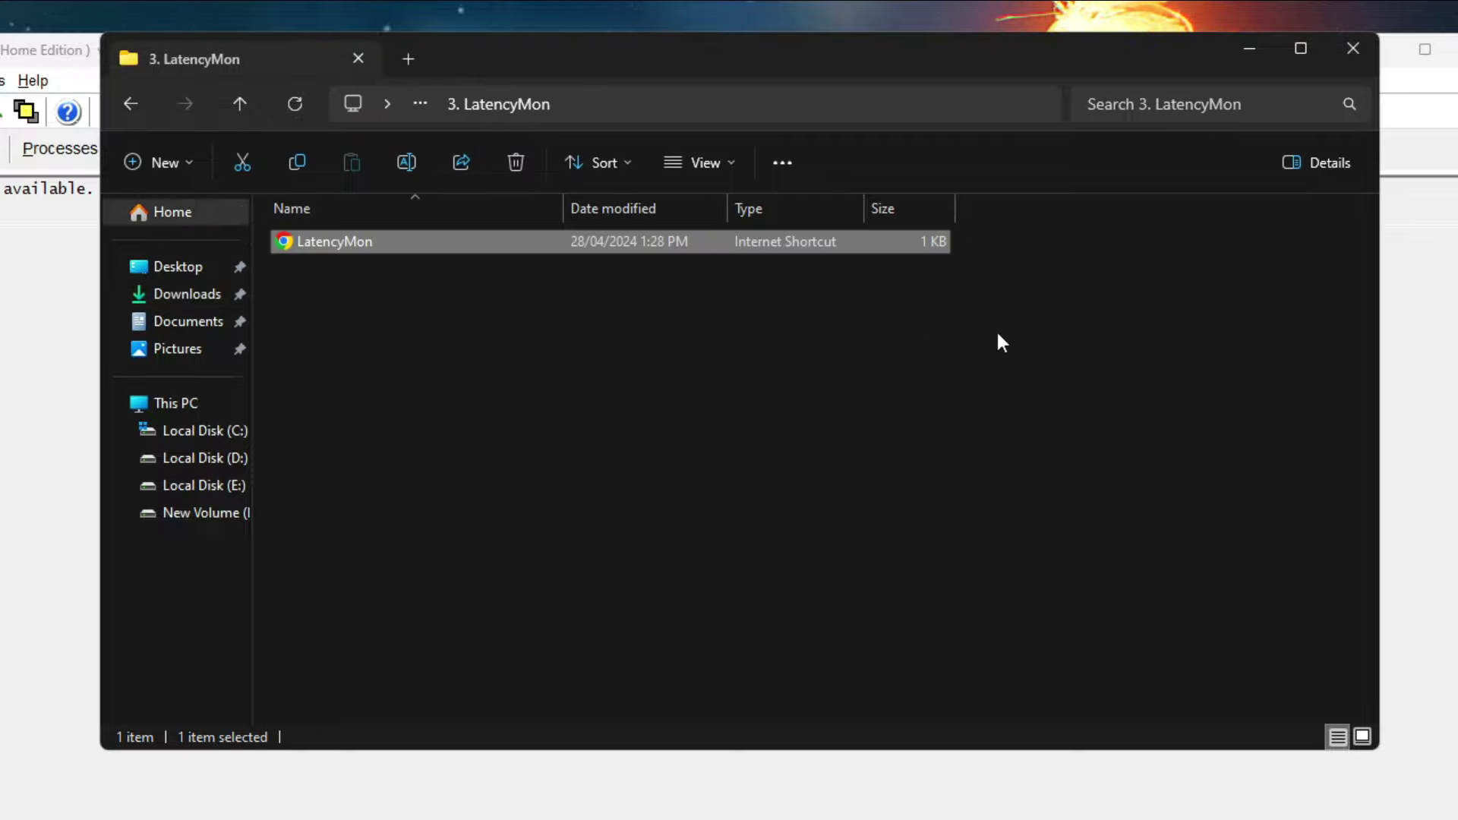
# Step: Return to the package's main folder, minimize it, and run LatencyMon's monitor on the per-CPU statistics until enough data is sampled
pyautogui.press('BackSpace')
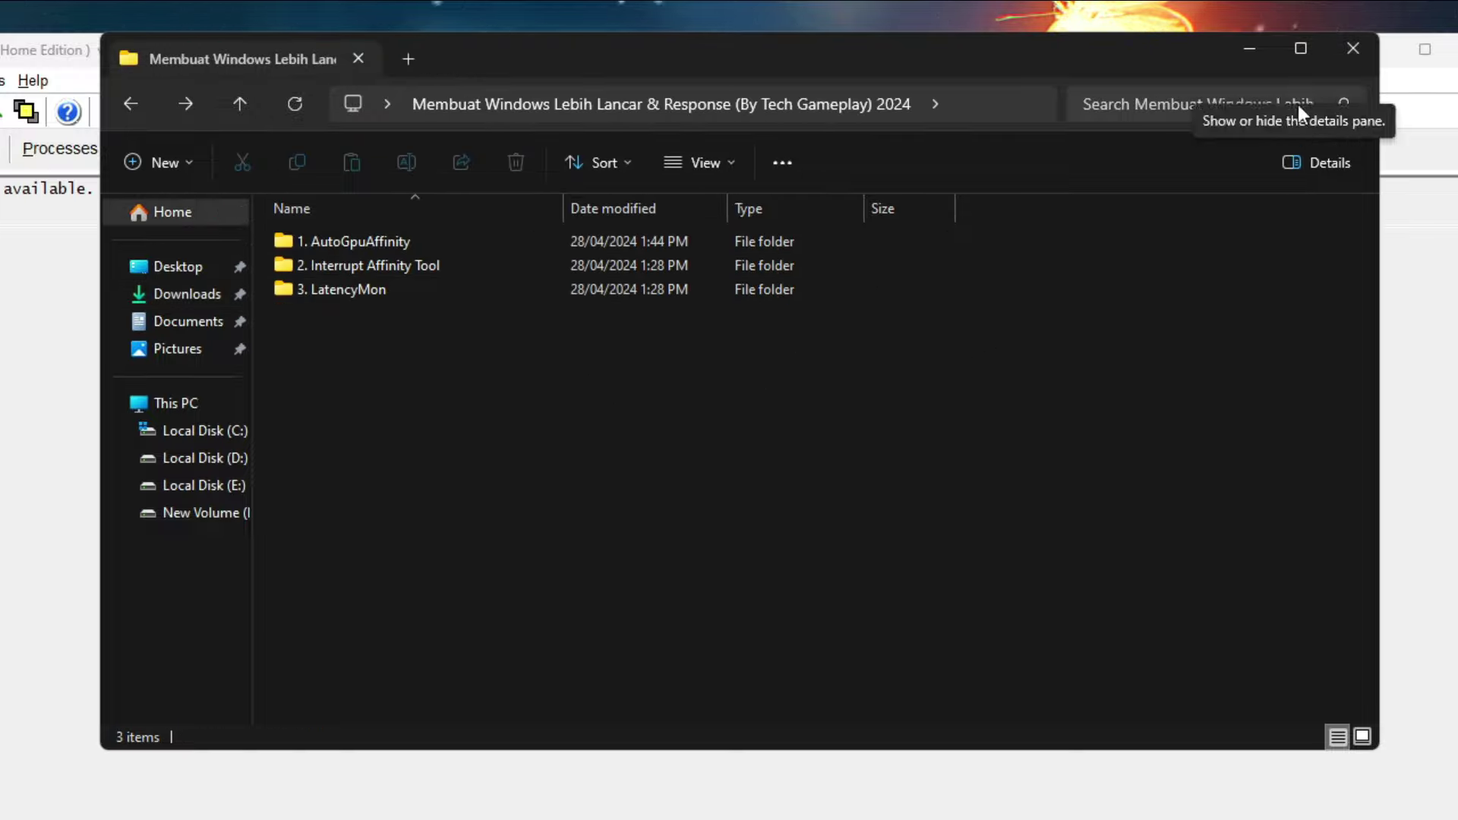
pyautogui.click(1251, 50)
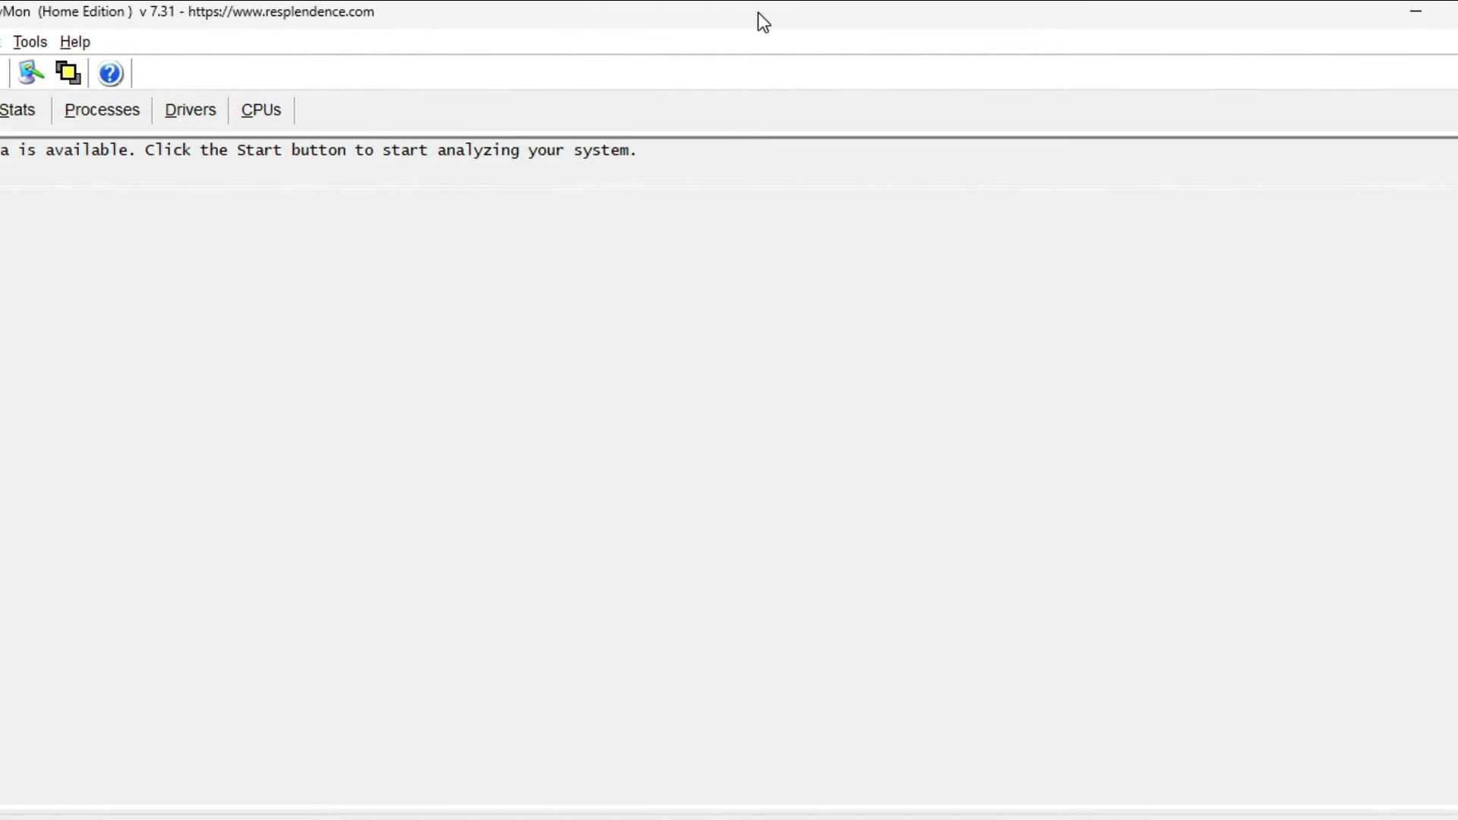
pyautogui.click(261, 114)
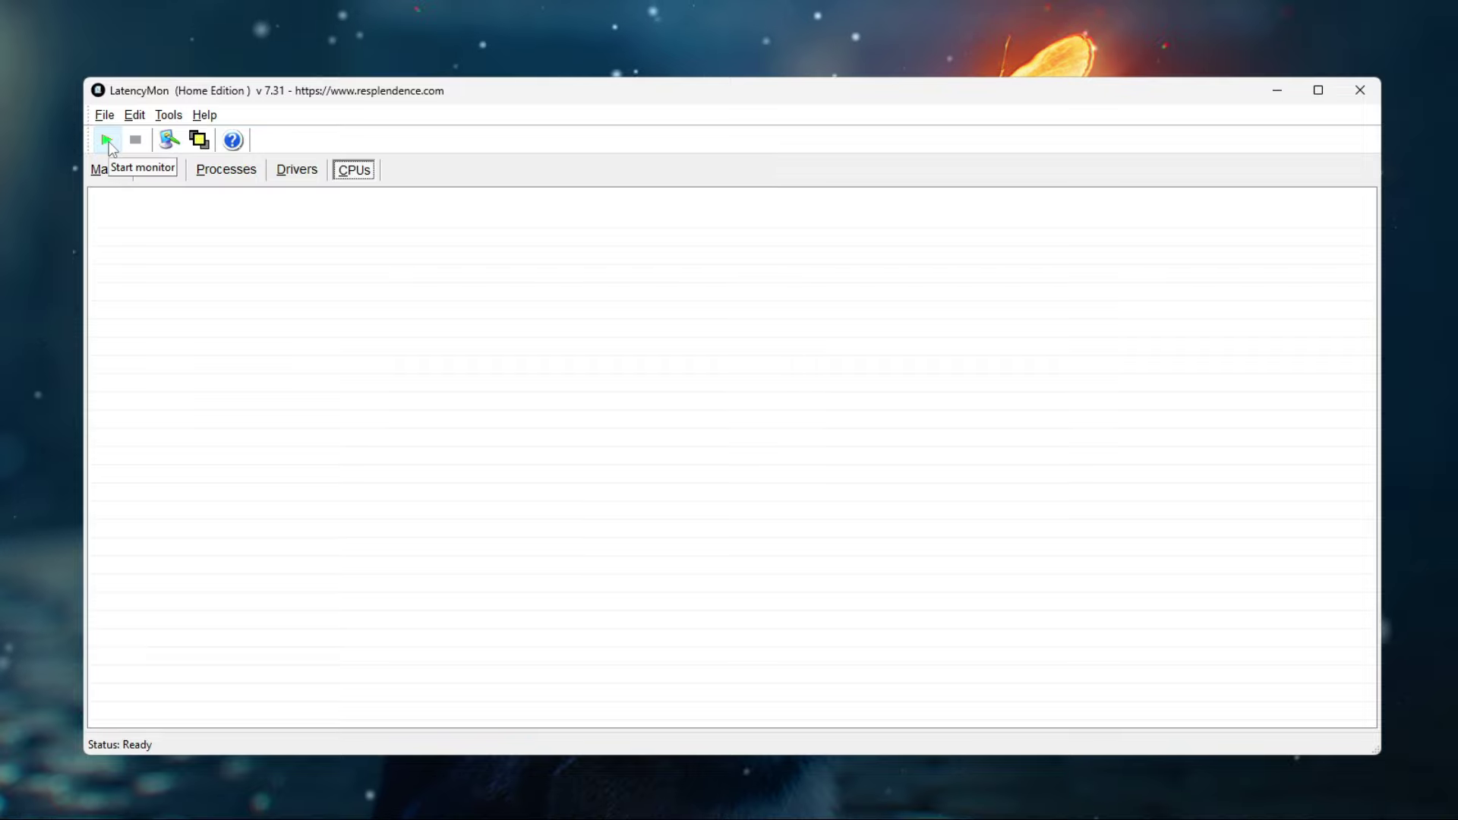
pyautogui.click(108, 141)
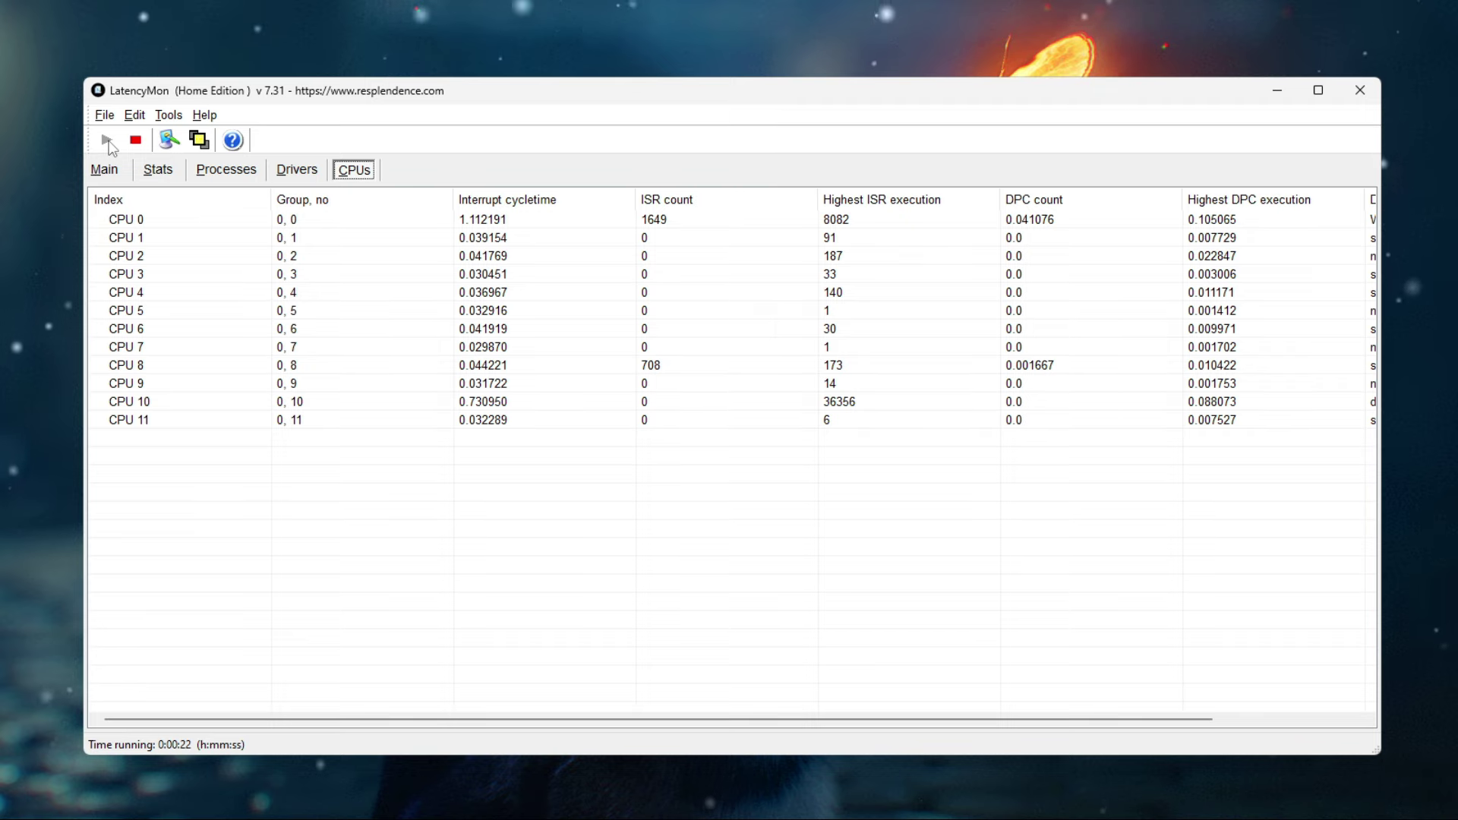
pyautogui.click(127, 140)
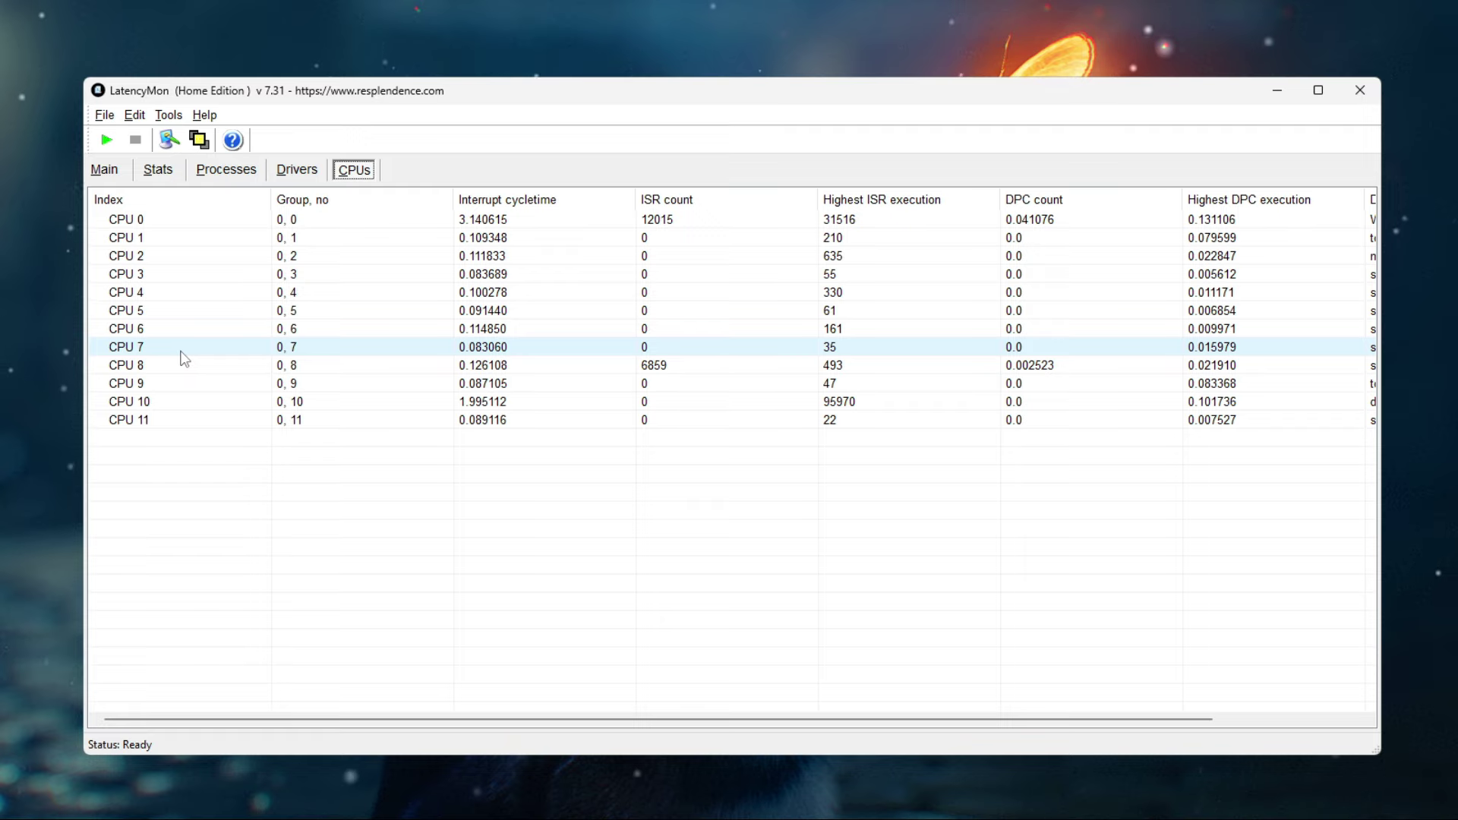
# Step: Restore the package folder and open the 64-Bit folder inside "2. Interrupt Affinity Tool"
pyautogui.moveTo(68, 808)
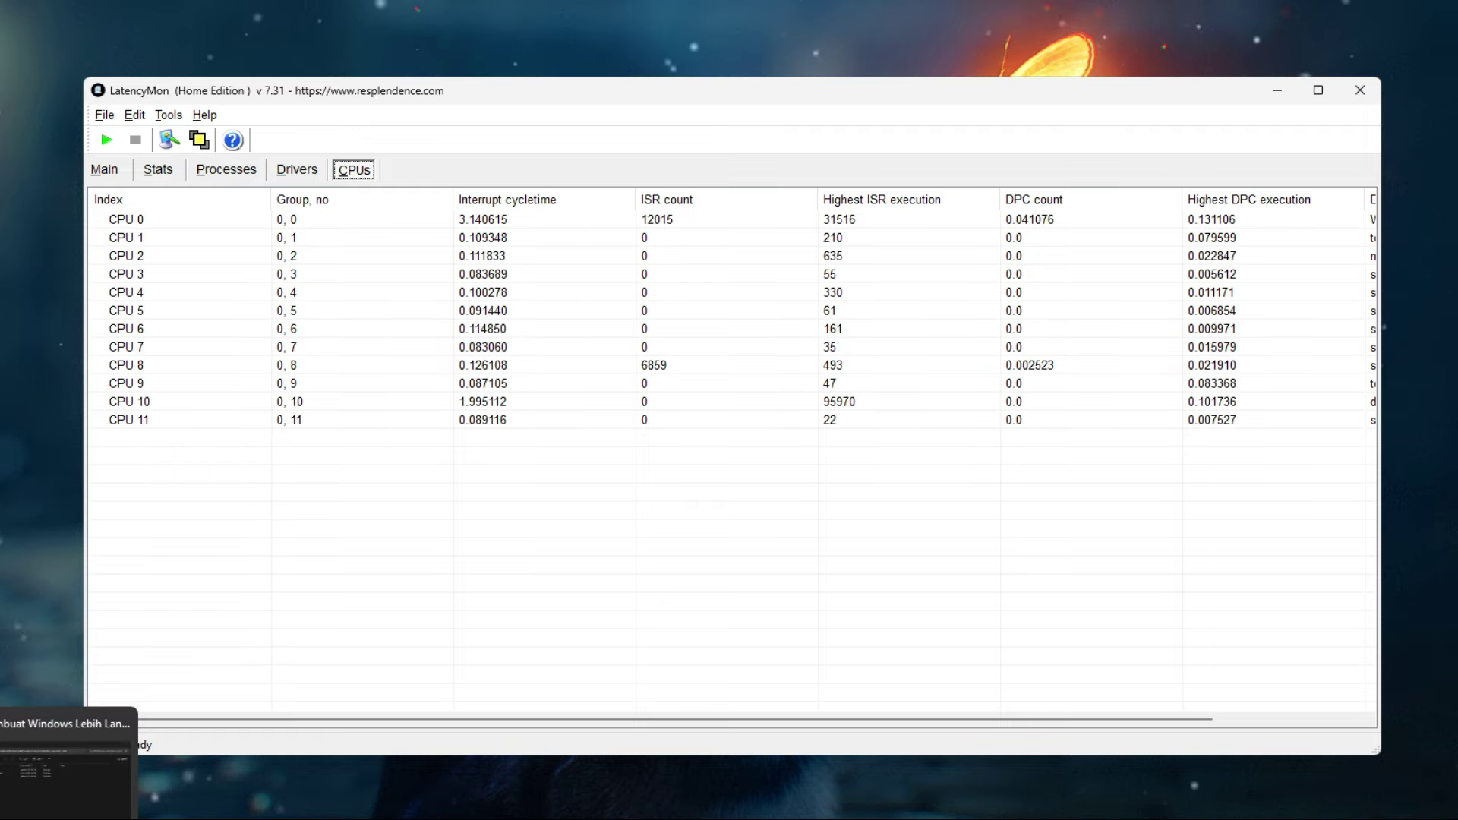
pyautogui.click(69, 759)
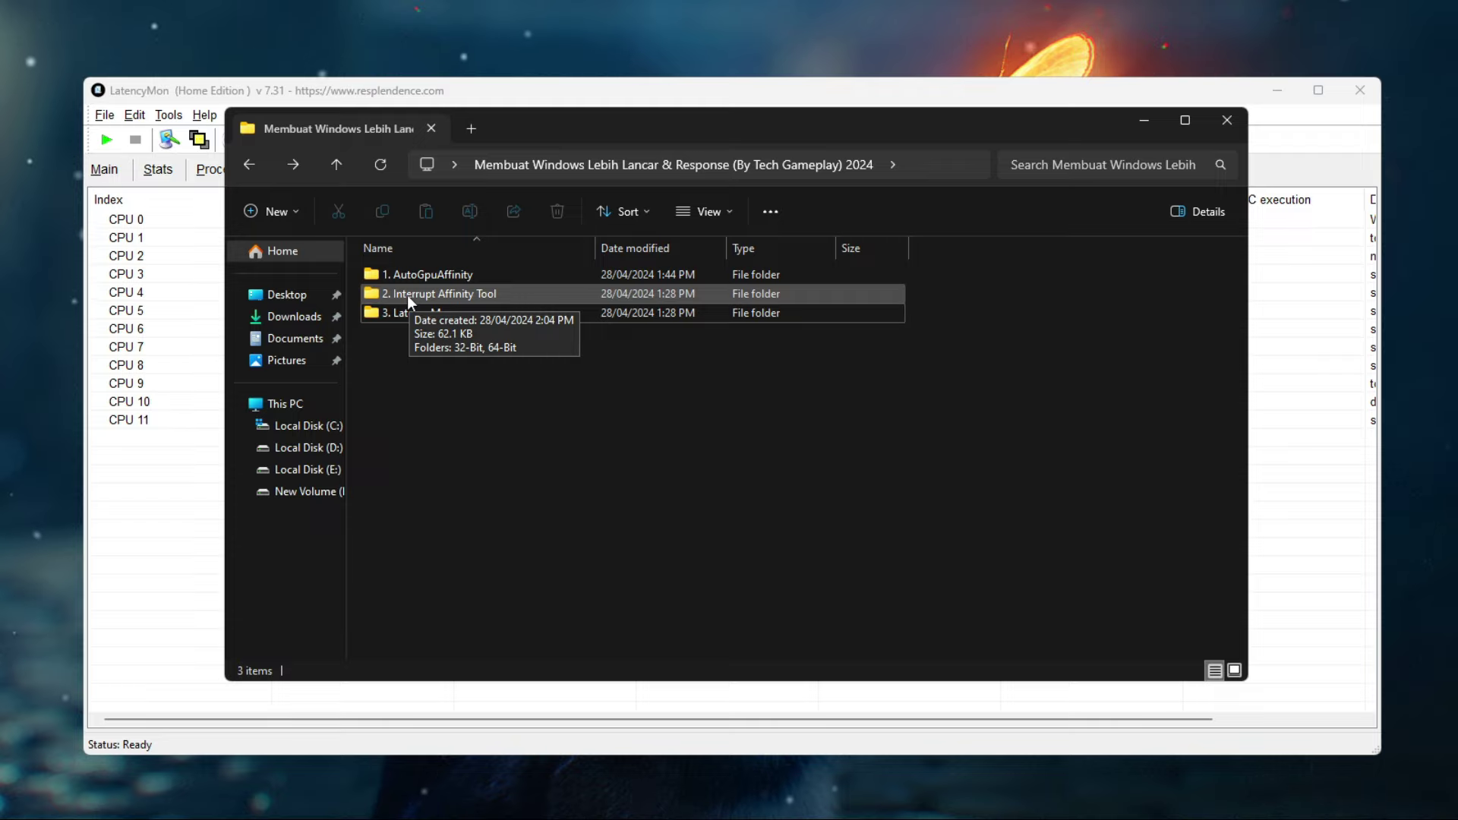
pyautogui.doubleClick(453, 294)
pyautogui.doubleClick(454, 294)
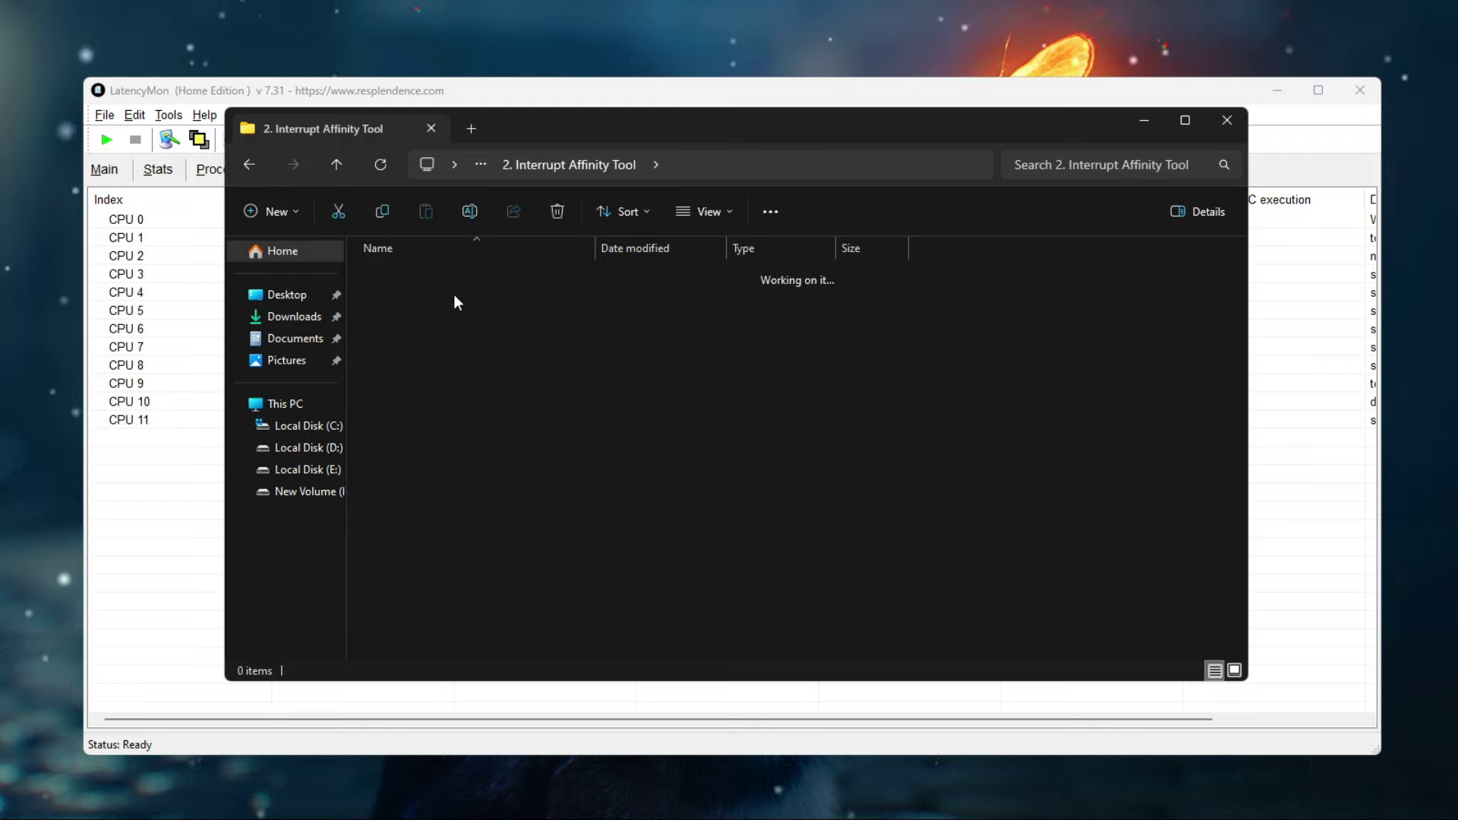
# Step: Run intPolicy_x64 as administrator, allow it to make changes, close the folder, and move the tool's window fully into view
pyautogui.click(430, 279)
pyautogui.rightClick(430, 280)
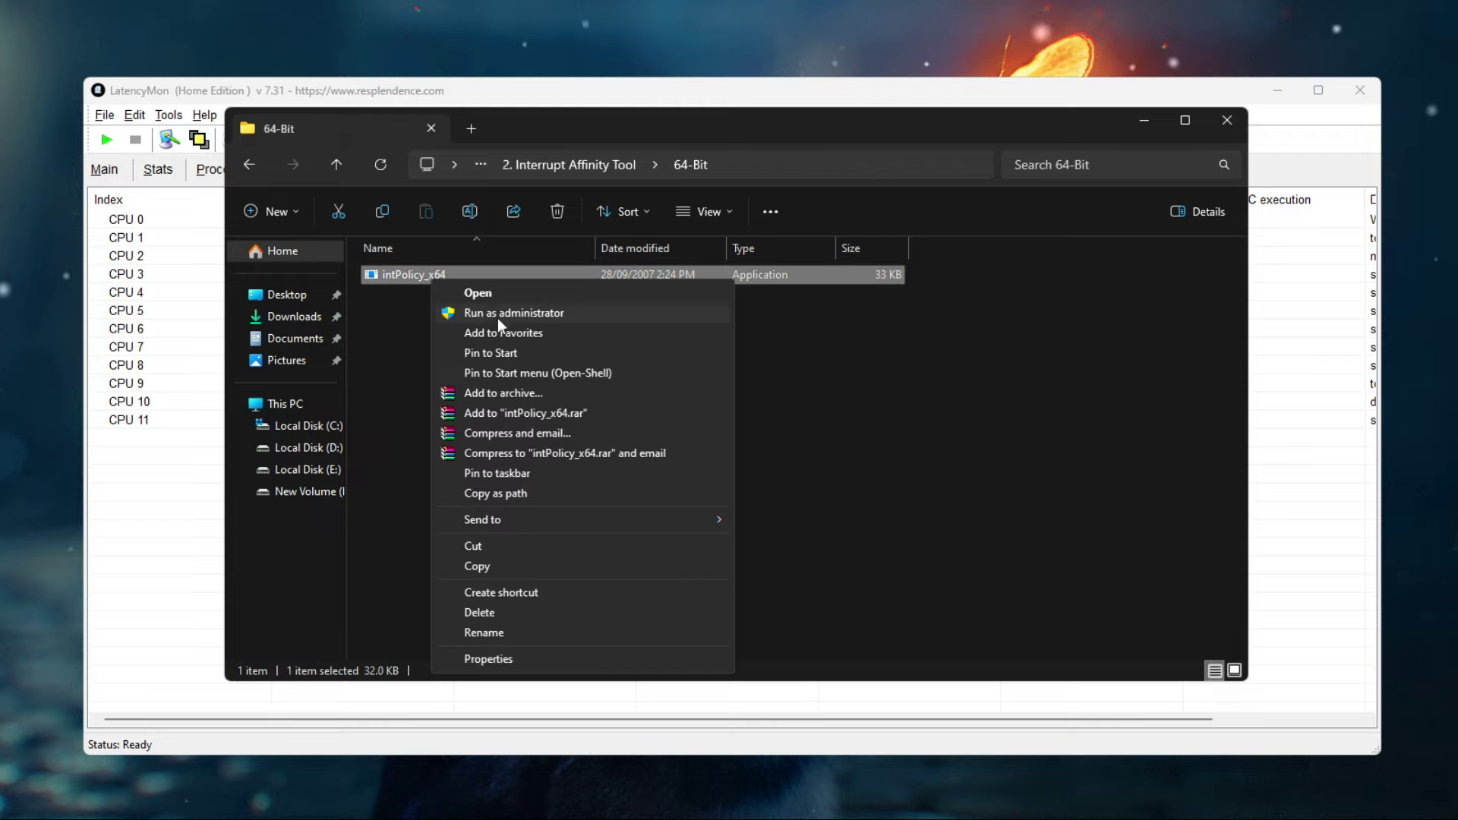
pyautogui.click(498, 317)
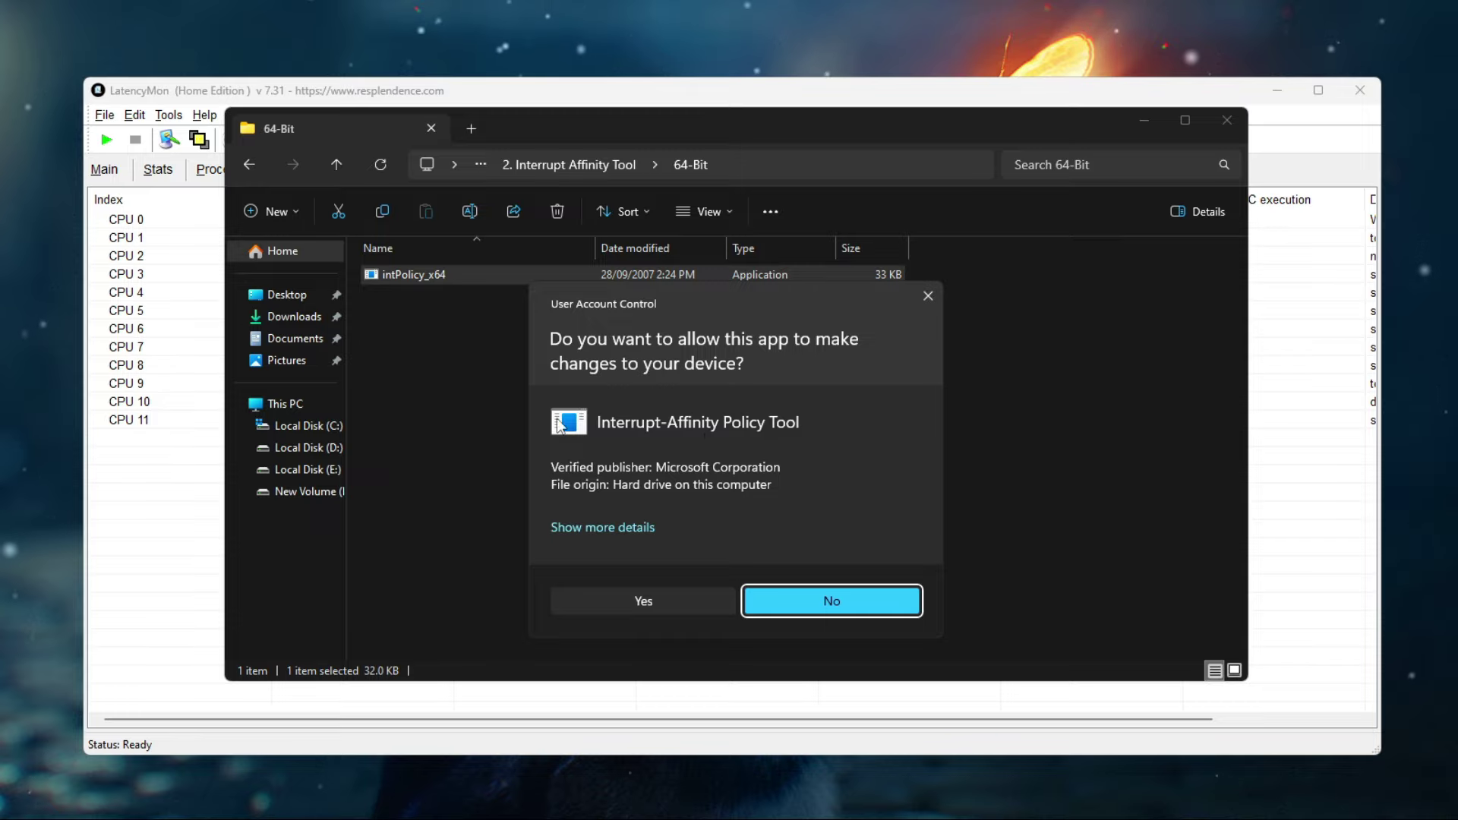
pyautogui.click(675, 607)
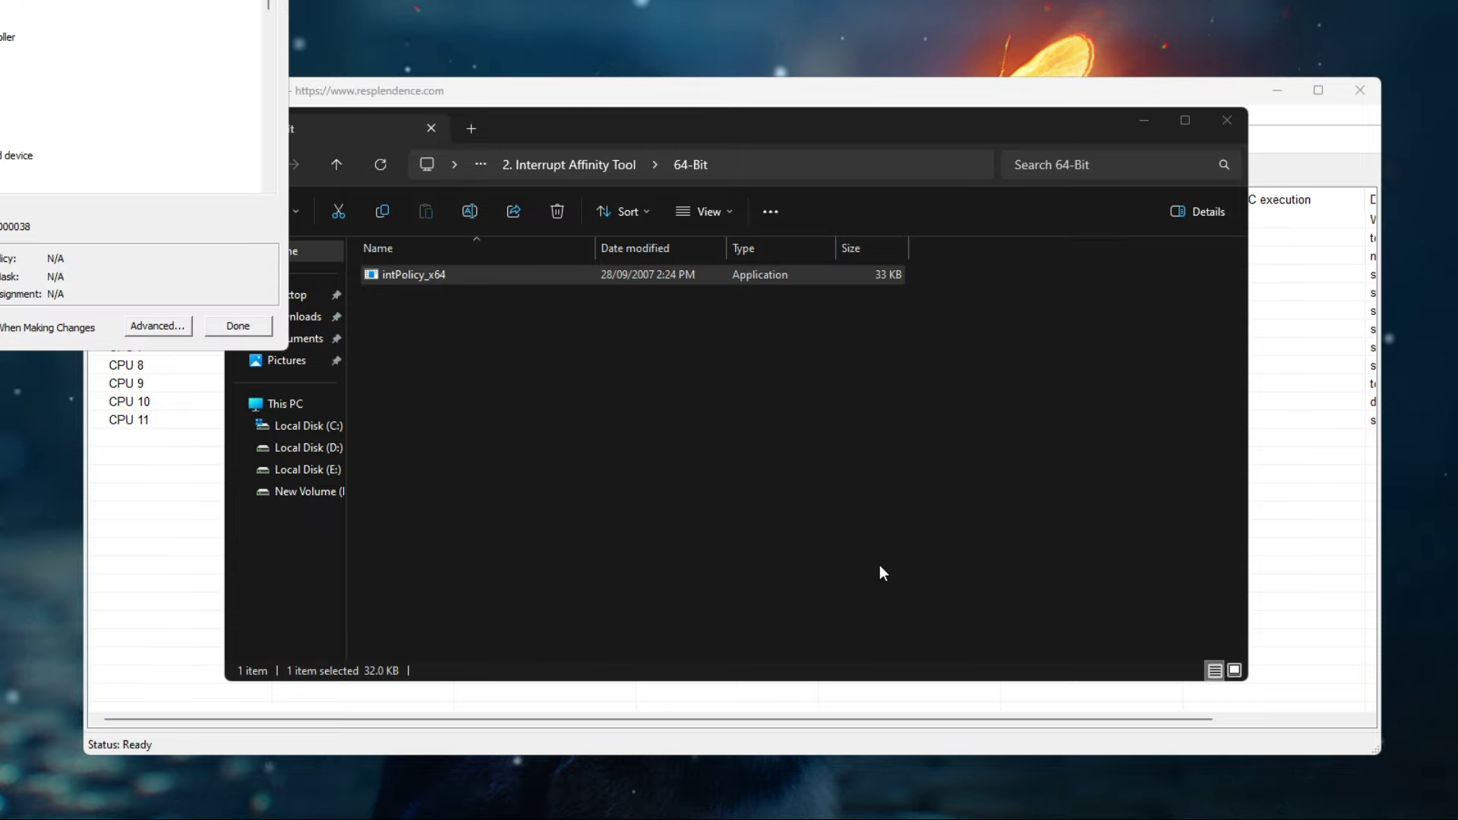
pyautogui.click(1226, 120)
pyautogui.moveTo(114, 4); pyautogui.dragTo(757, 193)
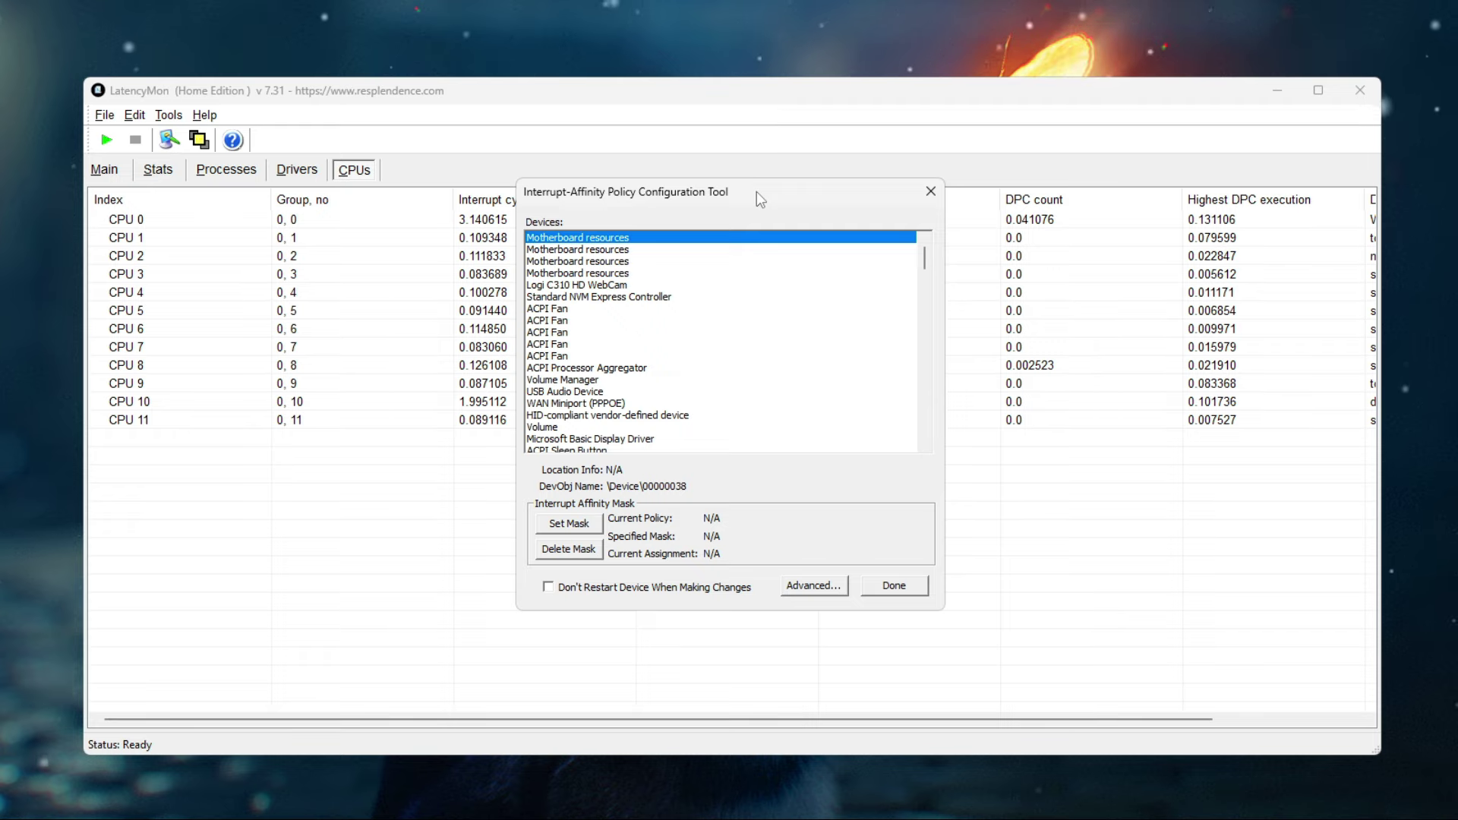
# Step: Set the interrupt affinity mask of the first-listed TP-LINK Wireless USB Adapter to CPU 7 only and restart the device
pyautogui.scroll(-2, 925, 279)
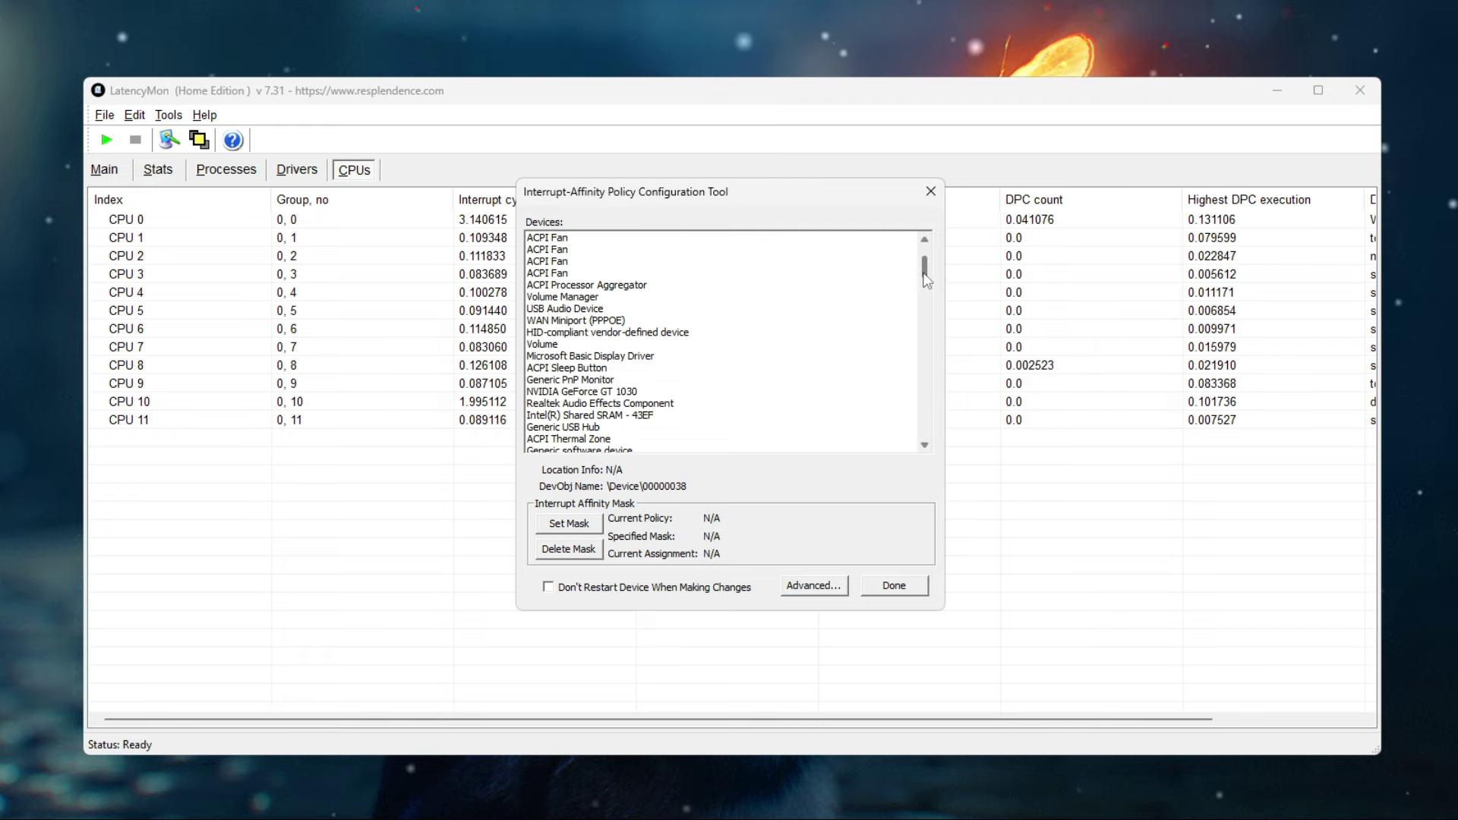
pyautogui.moveTo(925, 279); pyautogui.dragTo(925, 288)
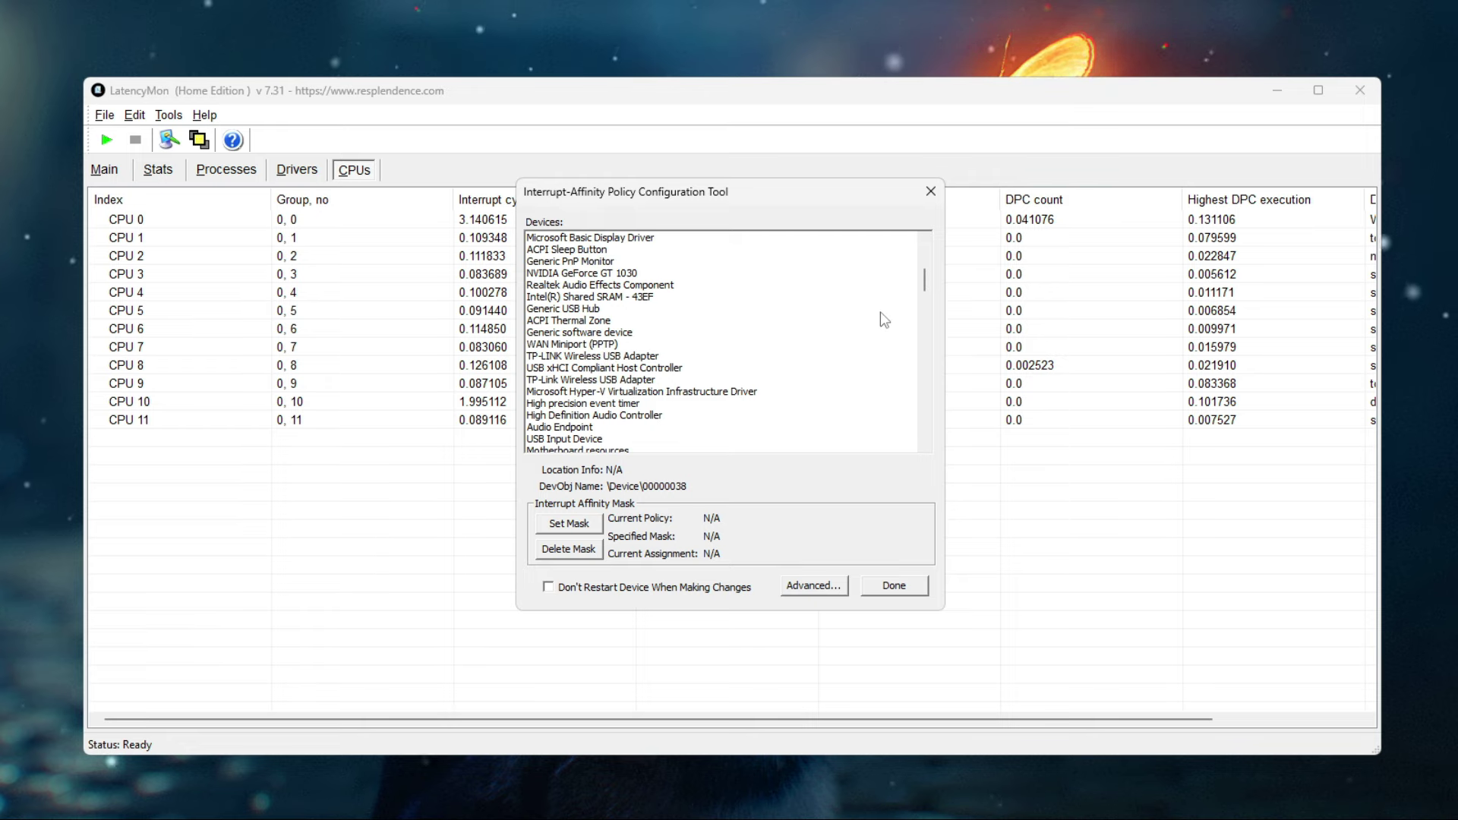
pyautogui.scroll(-3, 922, 289)
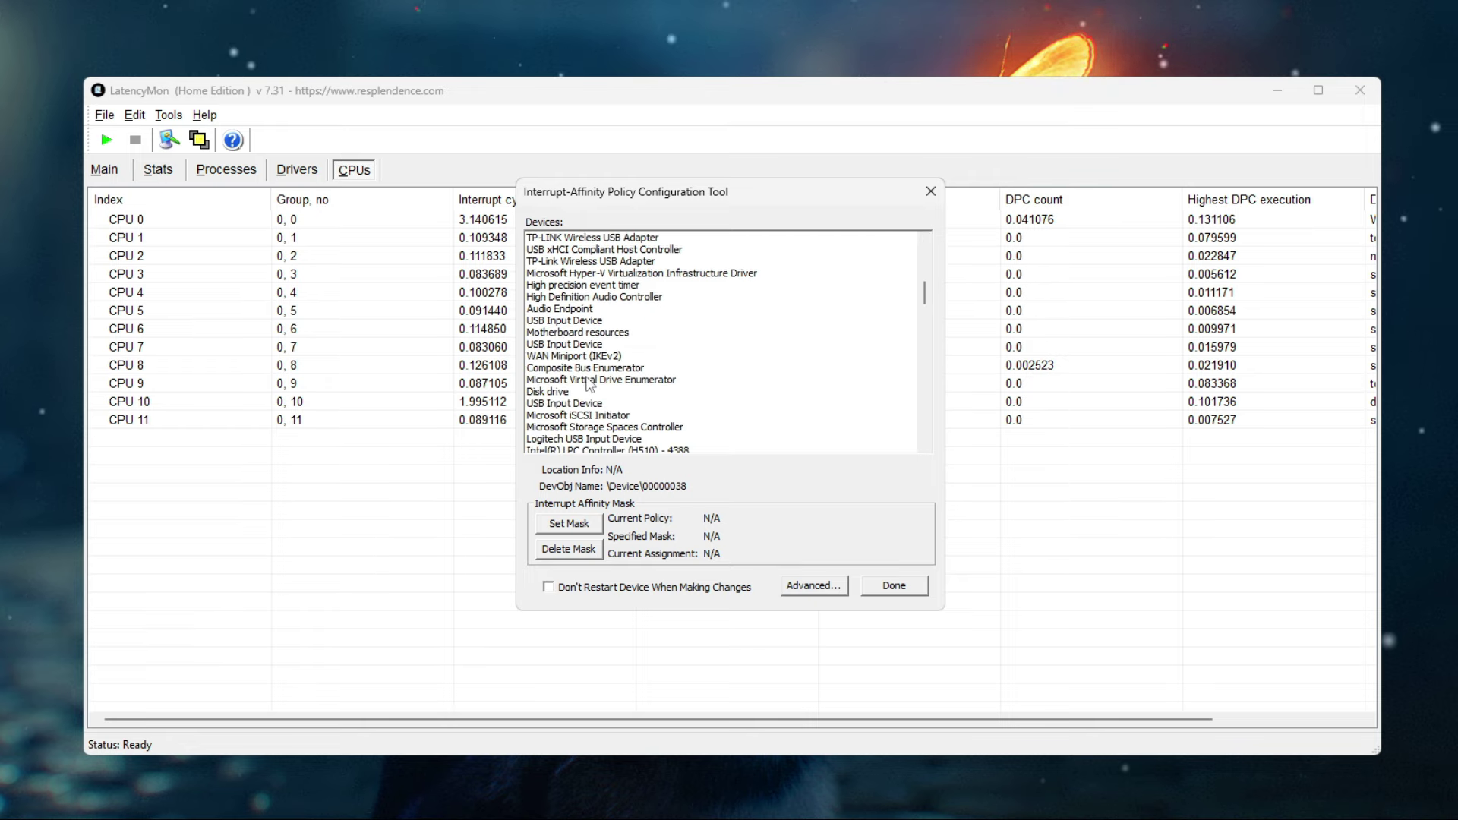
pyautogui.scroll(3, 807, 318)
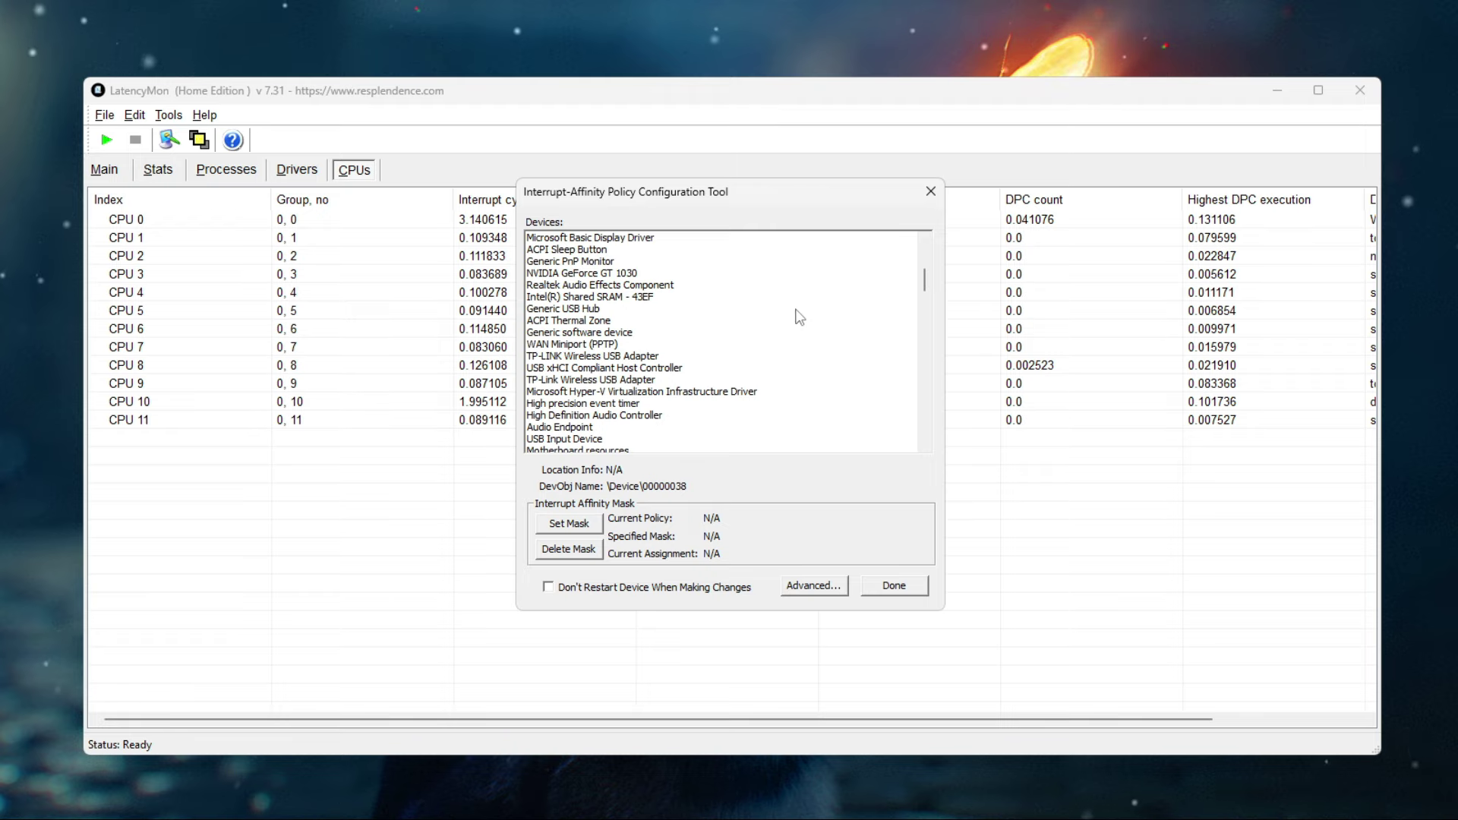
pyautogui.click(556, 357)
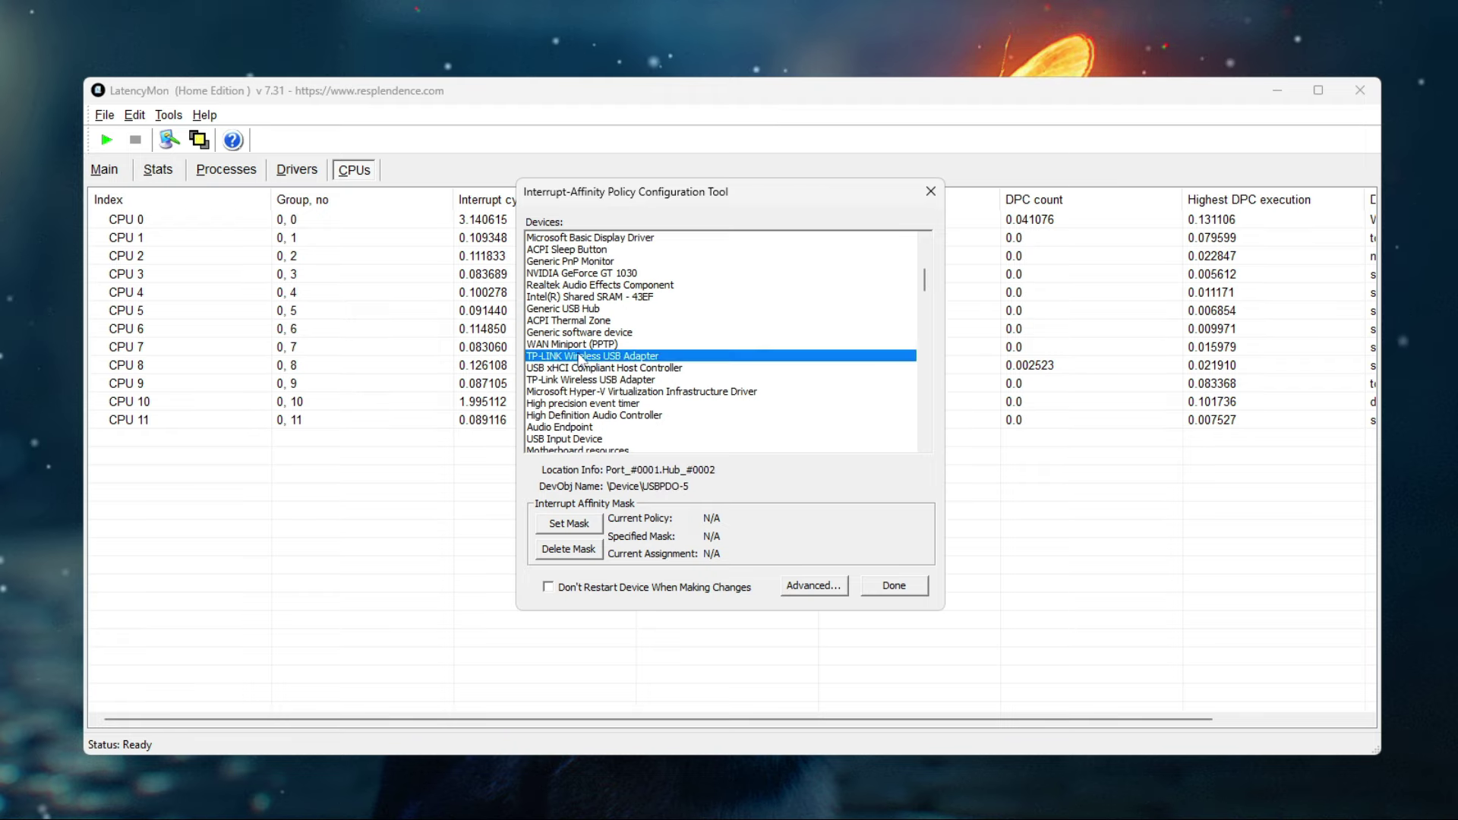
pyautogui.click(574, 524)
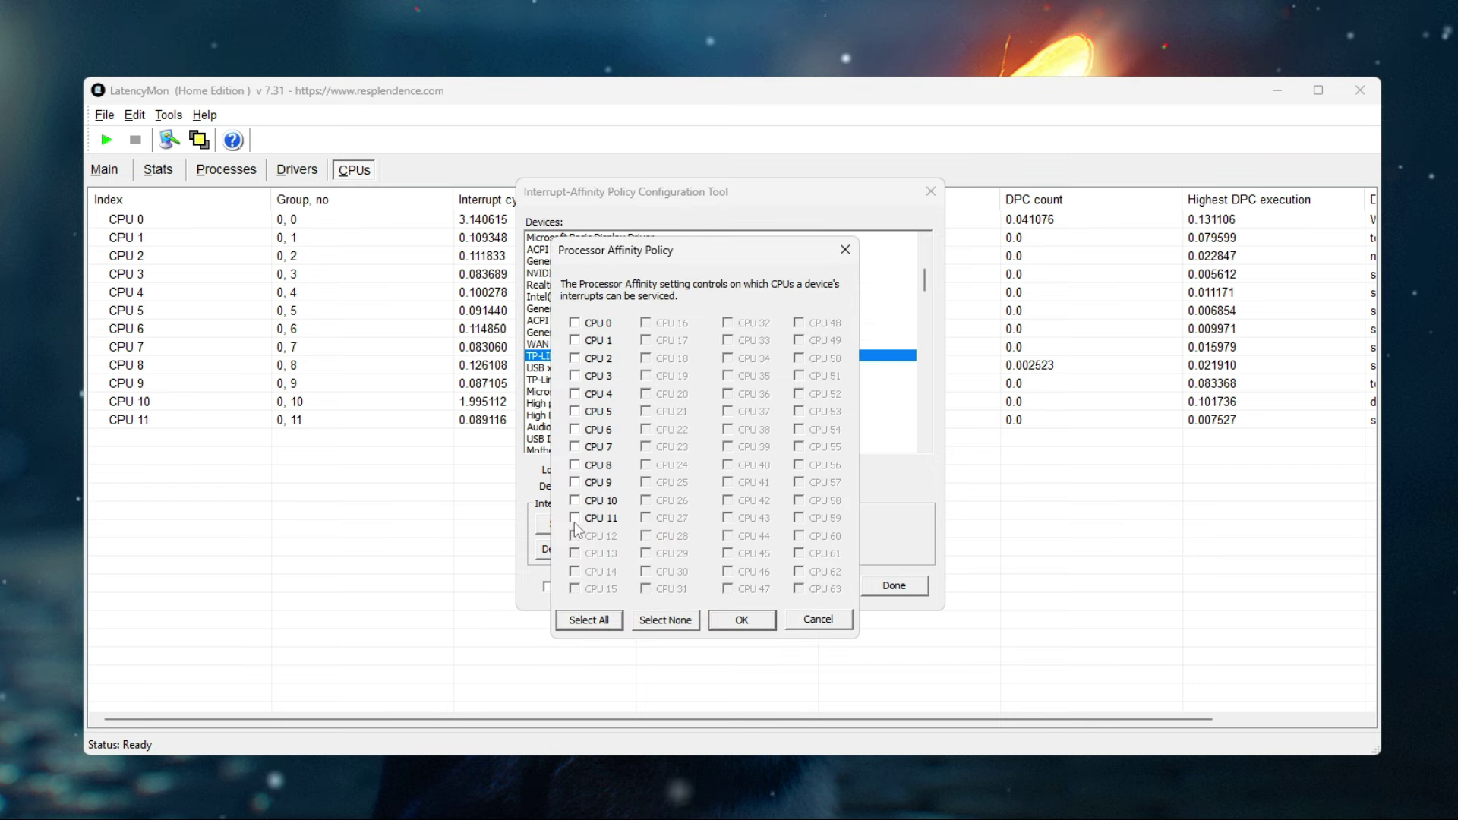
pyautogui.click(595, 448)
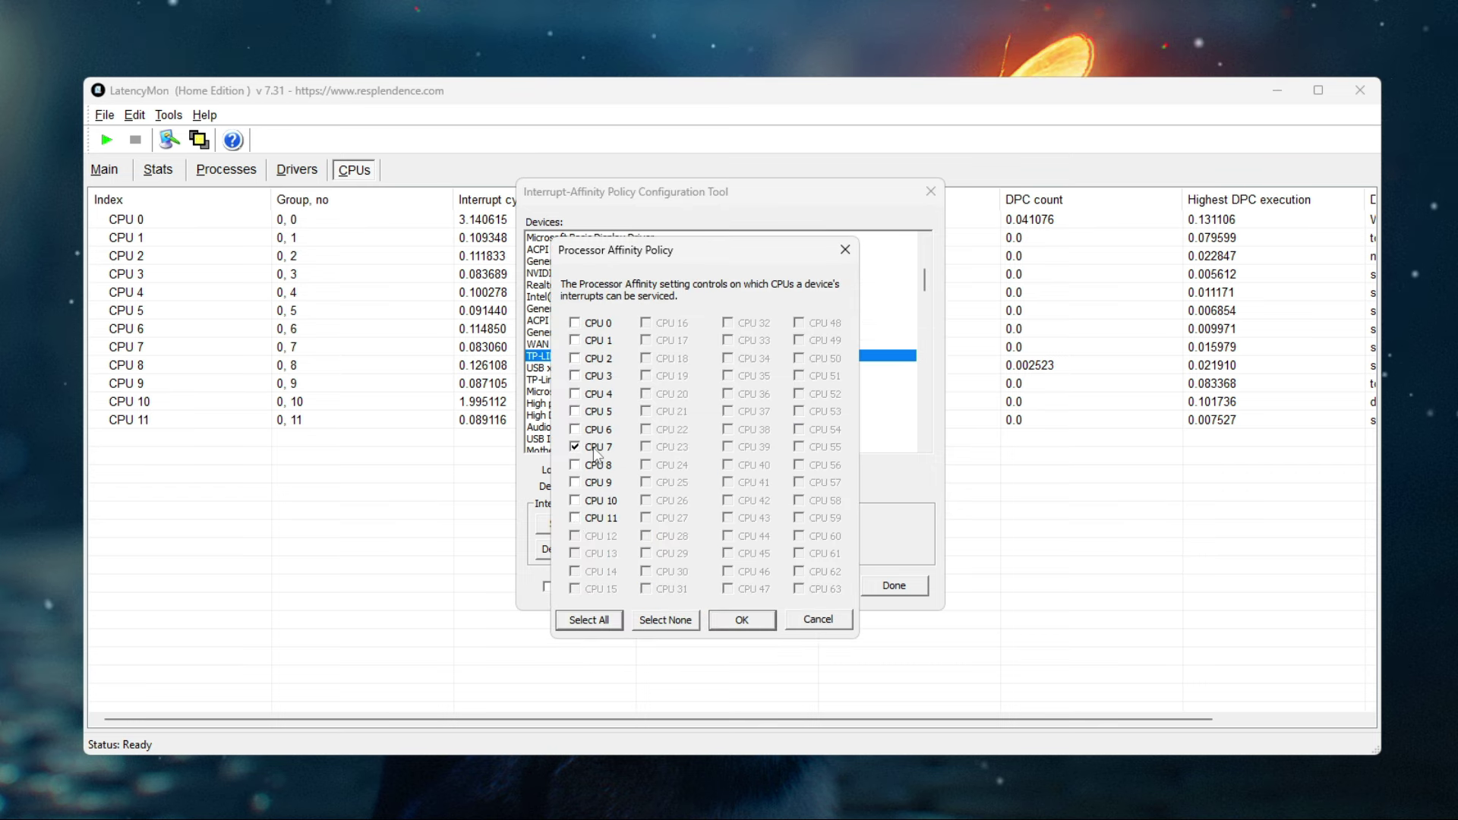
pyautogui.click(750, 618)
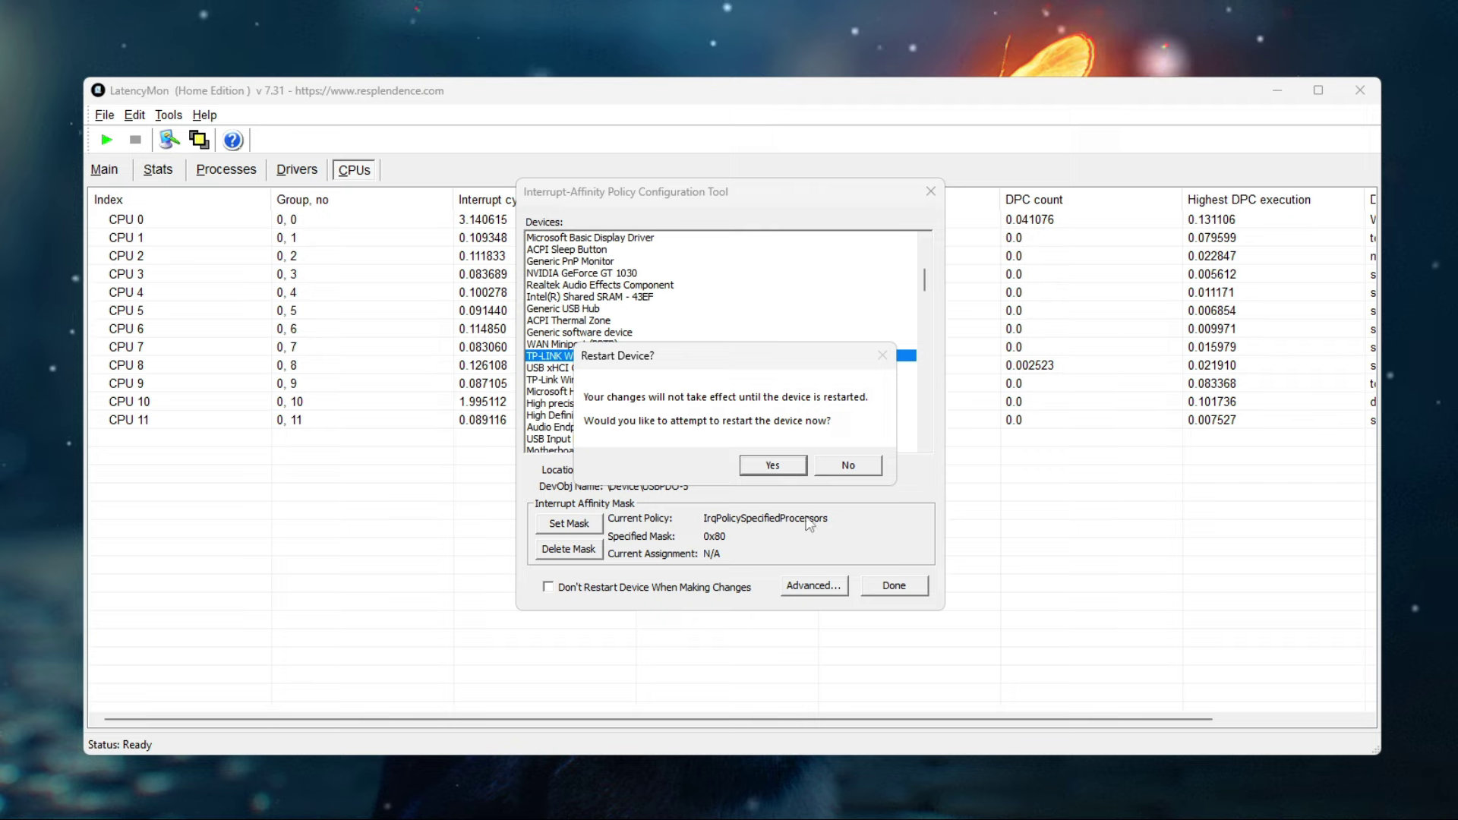
pyautogui.click(767, 471)
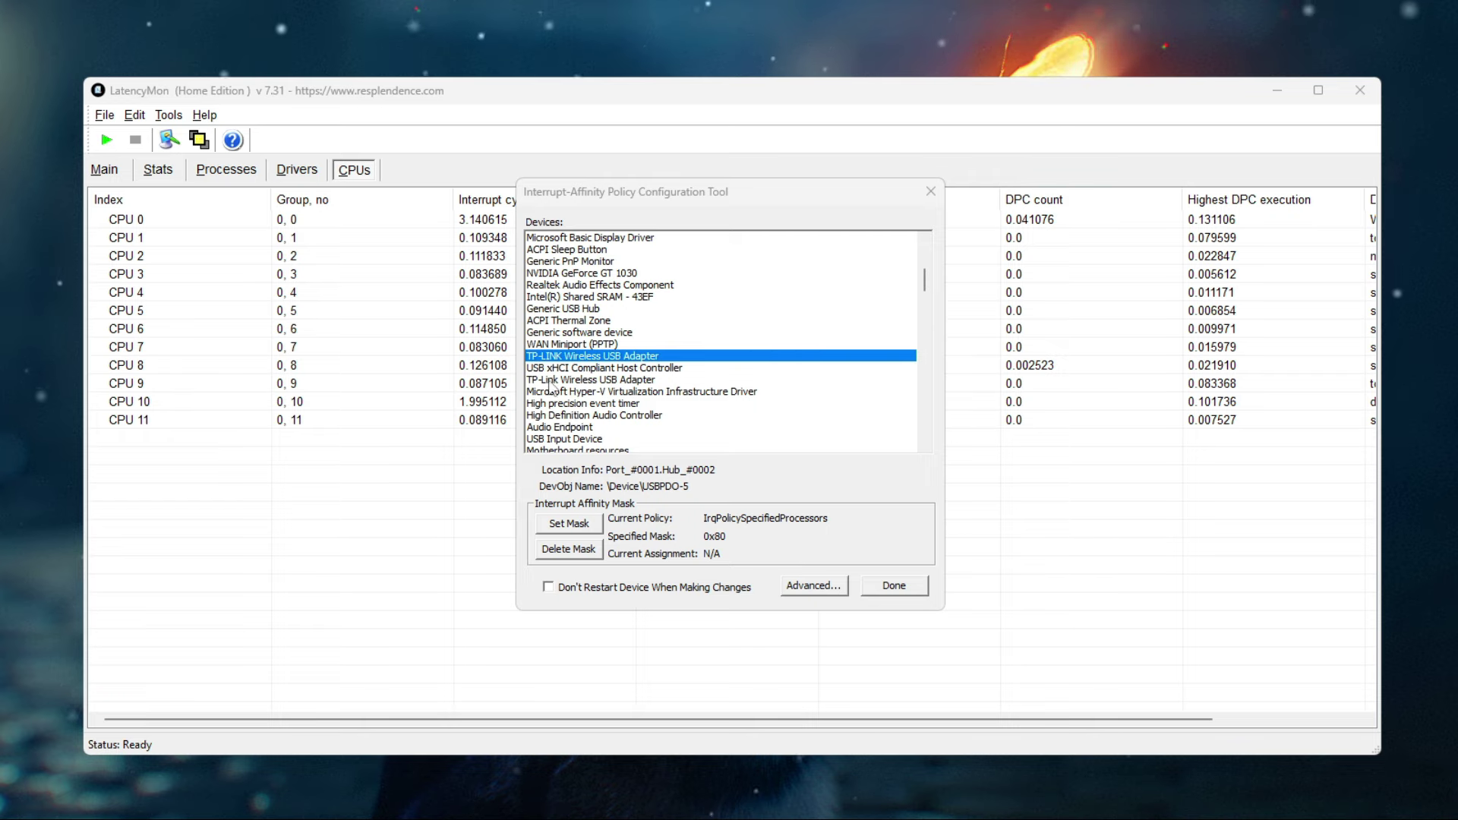
# Step: Set the interrupt affinity mask of the second-listed TP-Link Wireless USB Adapter to CPU 7 only and restart the device
pyautogui.click(548, 381)
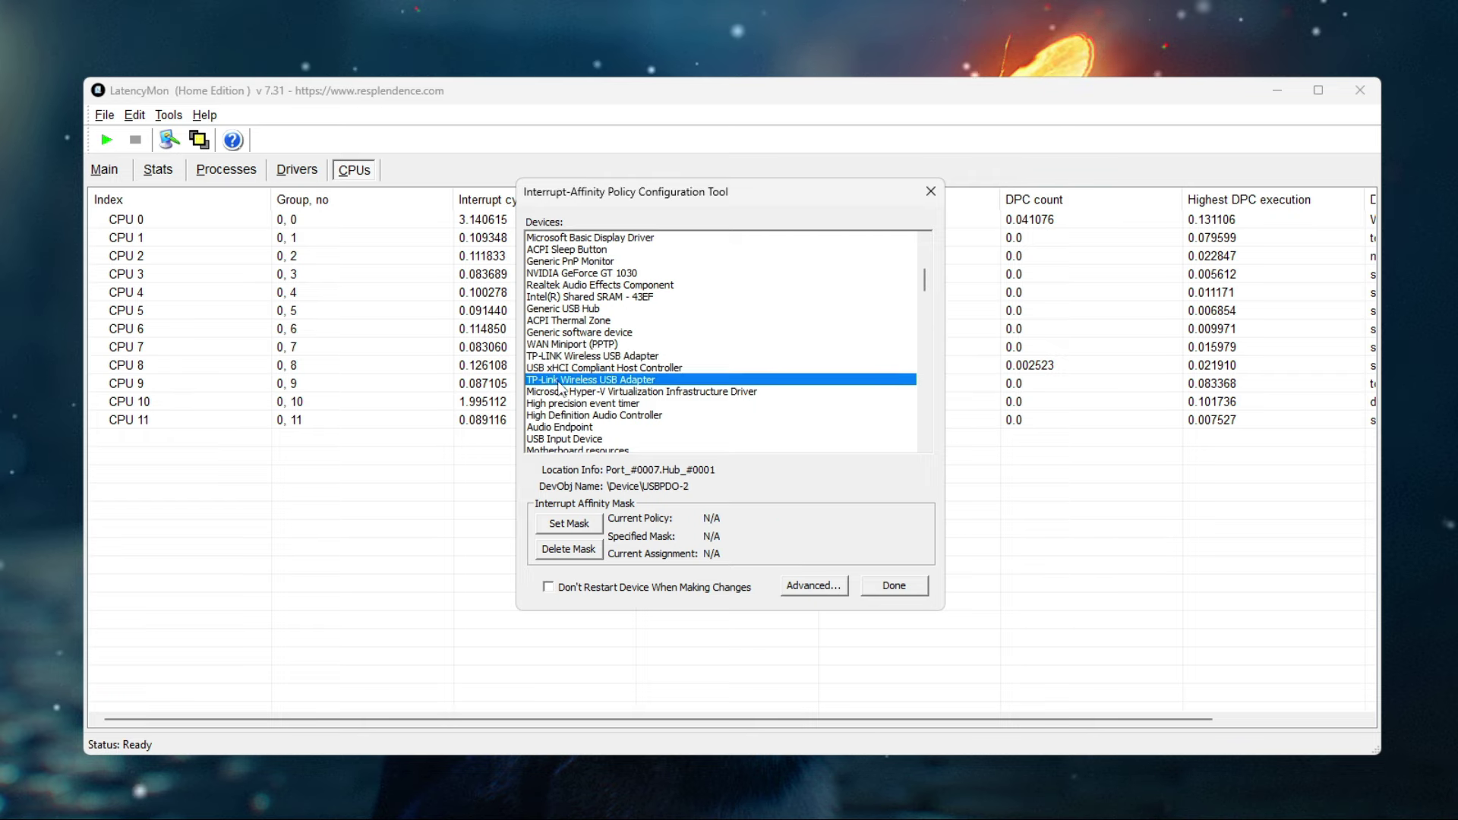
pyautogui.click(571, 524)
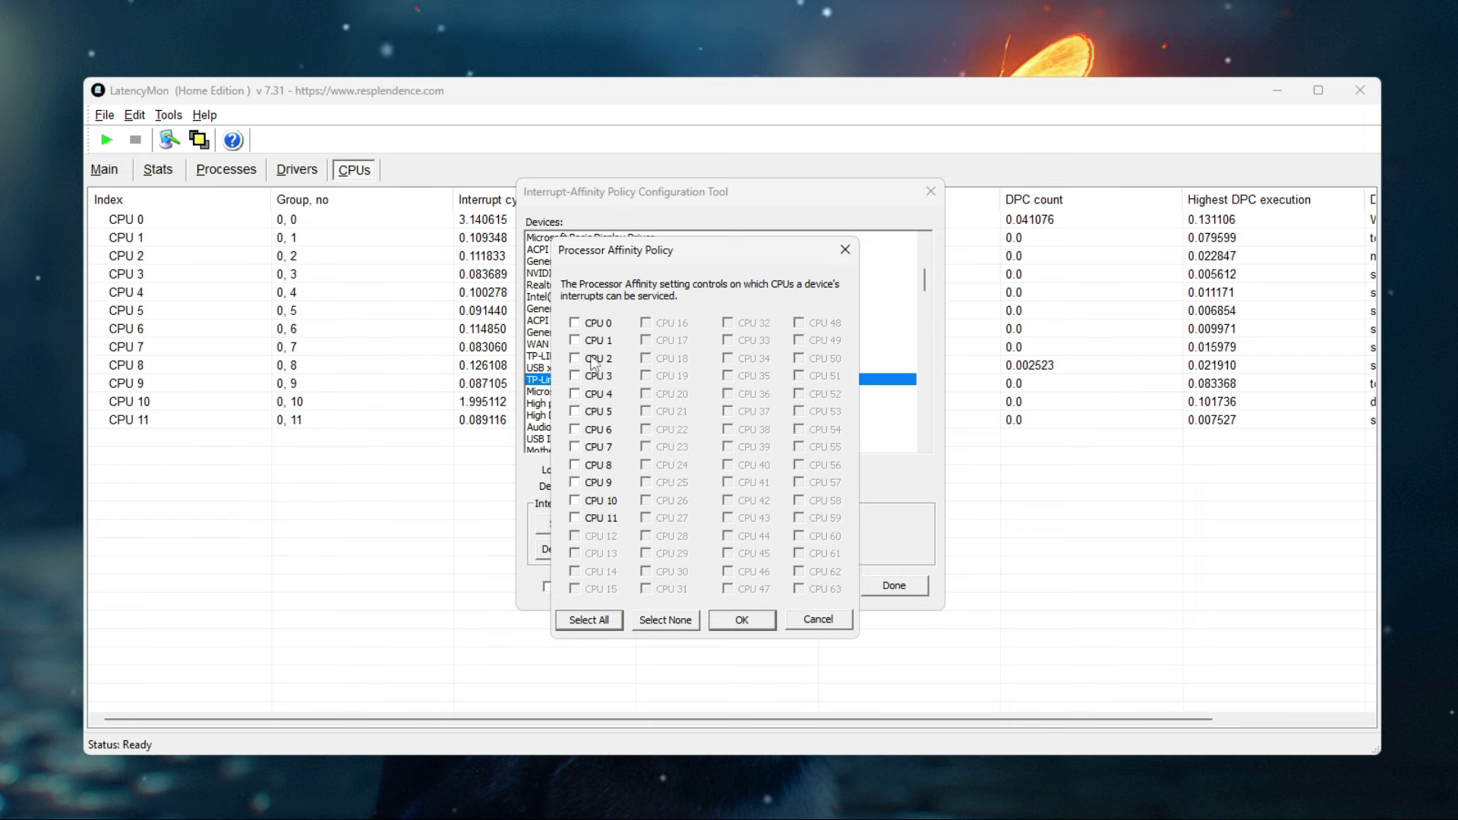
pyautogui.click(757, 619)
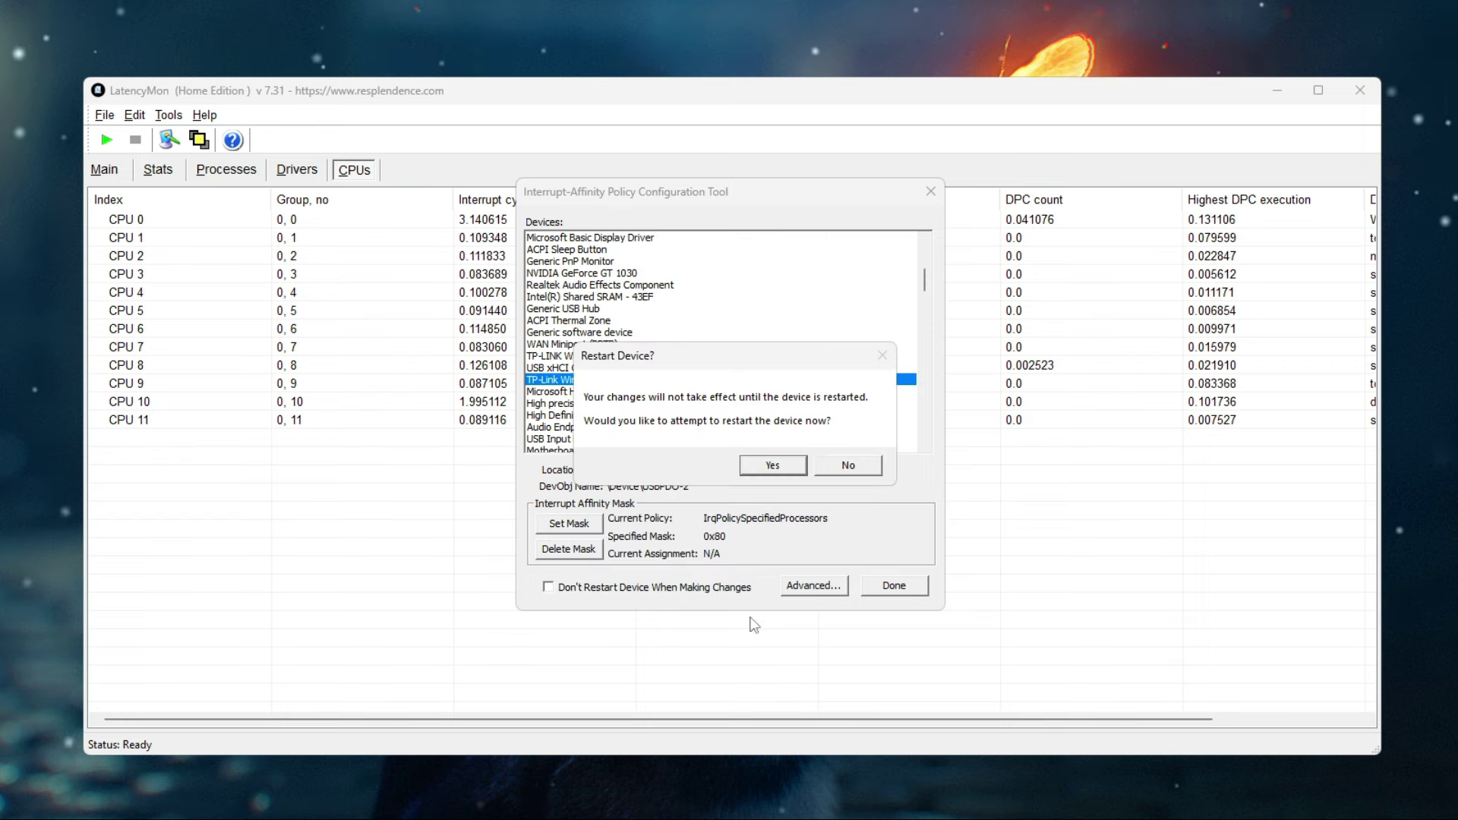
pyautogui.click(773, 465)
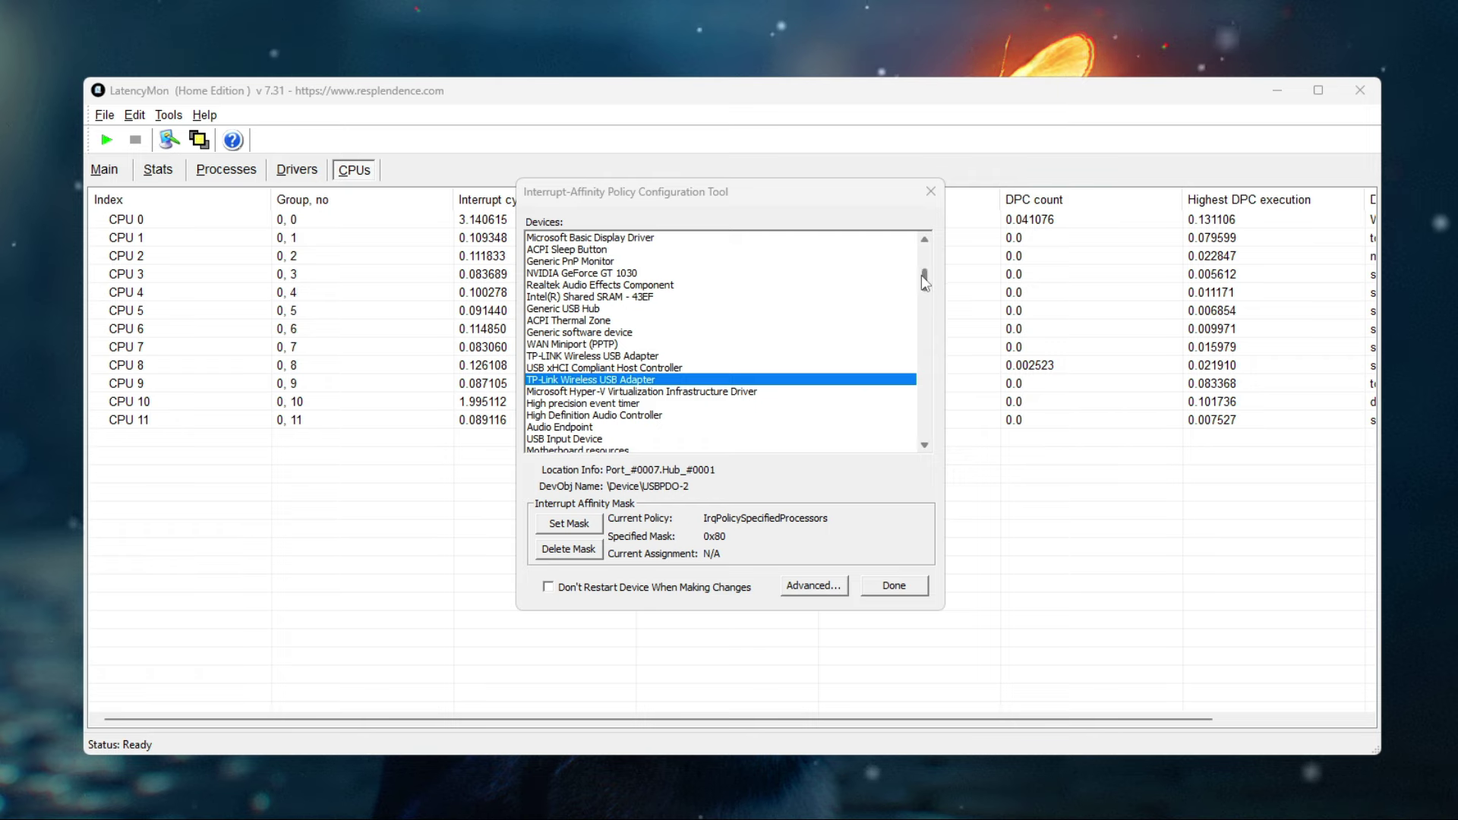
# Step: Find the USB xHCI Compliant Host Controller among the tool's devices, and open Device Manager with its devices listed by connection
pyautogui.moveTo(922, 280); pyautogui.dragTo(926, 289)
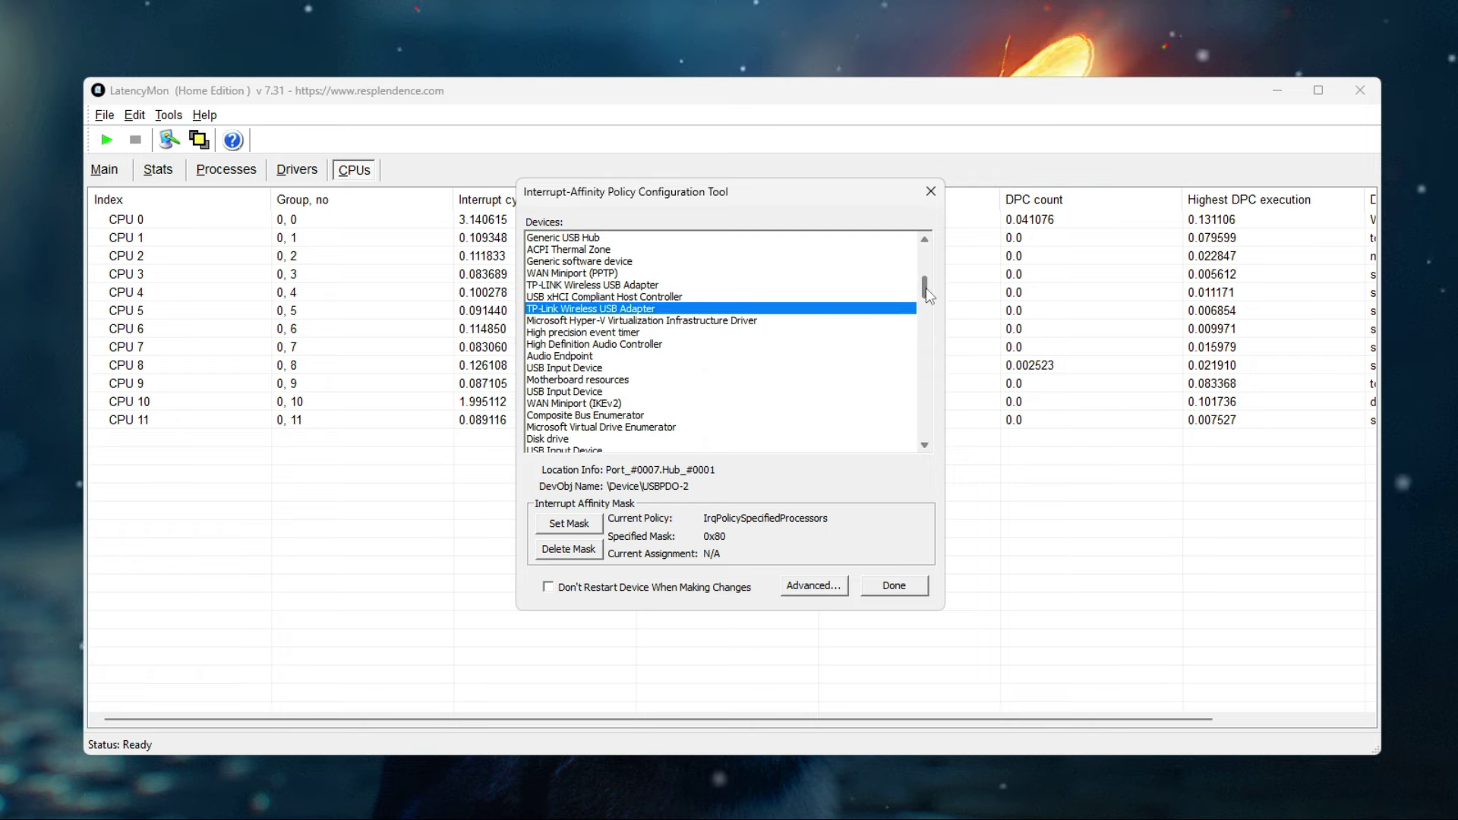
pyautogui.moveTo(927, 288); pyautogui.dragTo(926, 312)
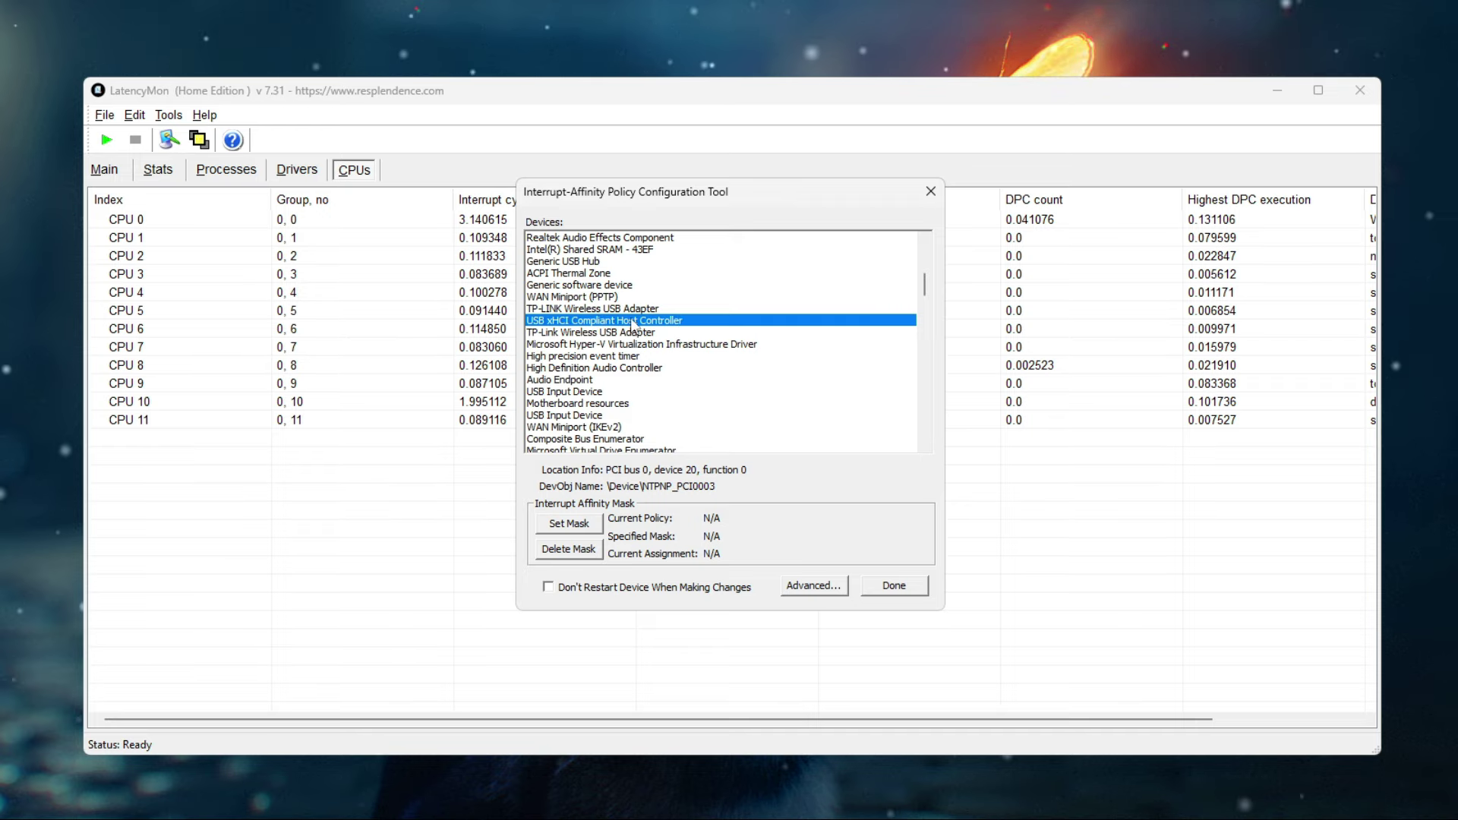
pyautogui.press('super')
pyautogui.write('device manager')
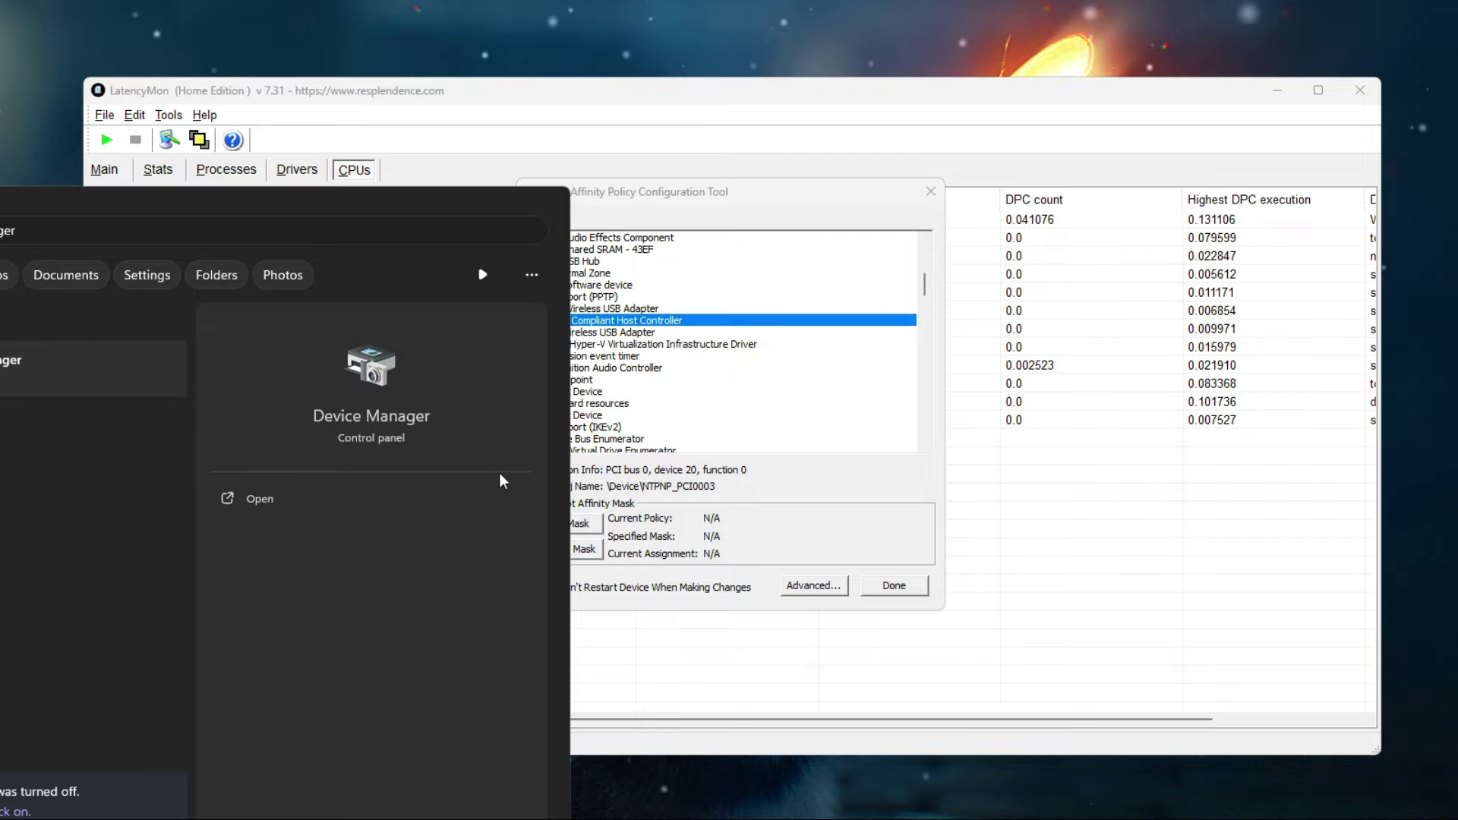
pyautogui.click(397, 424)
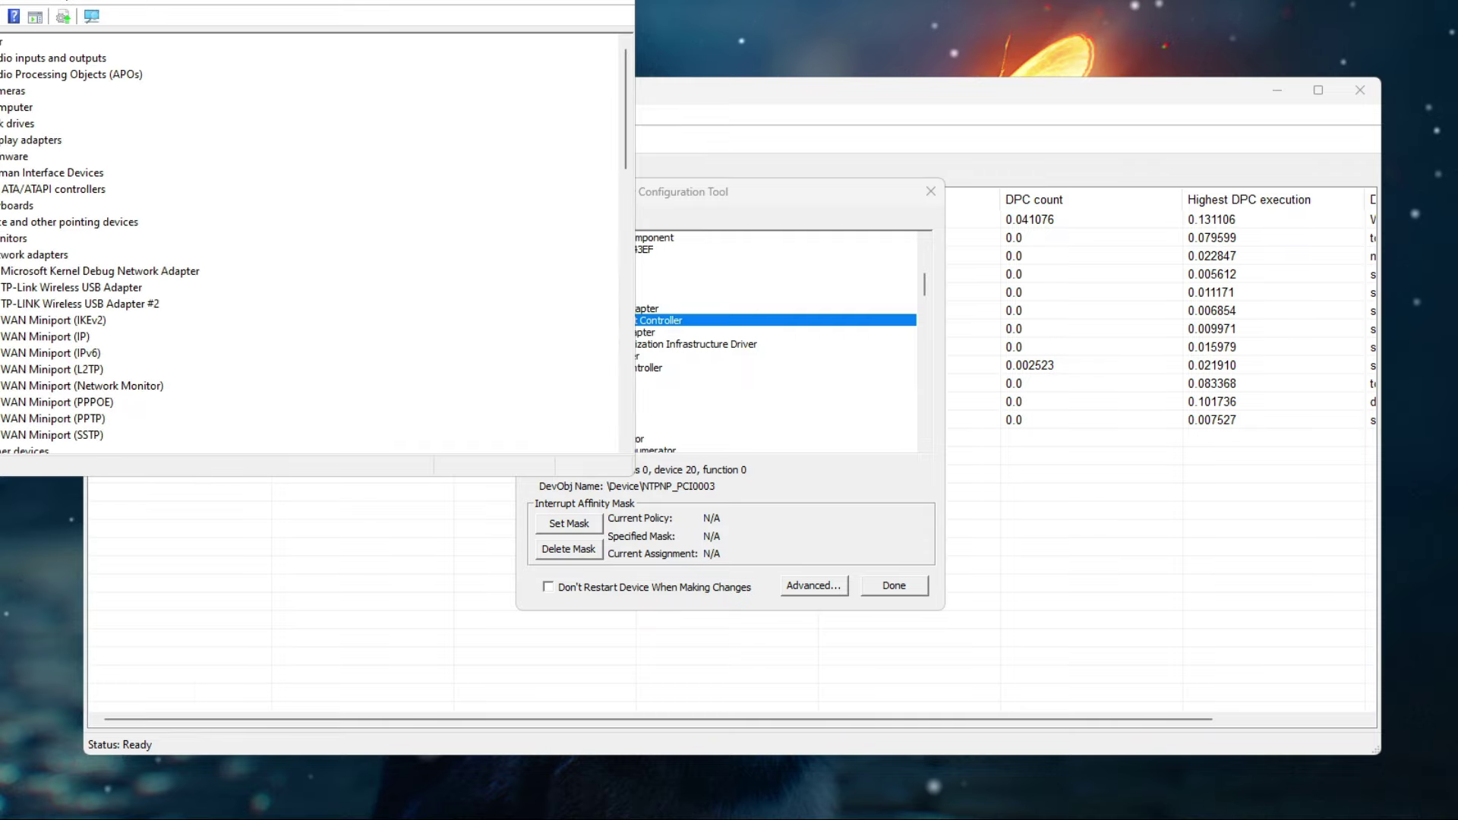
pyautogui.moveTo(236, 9); pyautogui.dragTo(606, 142)
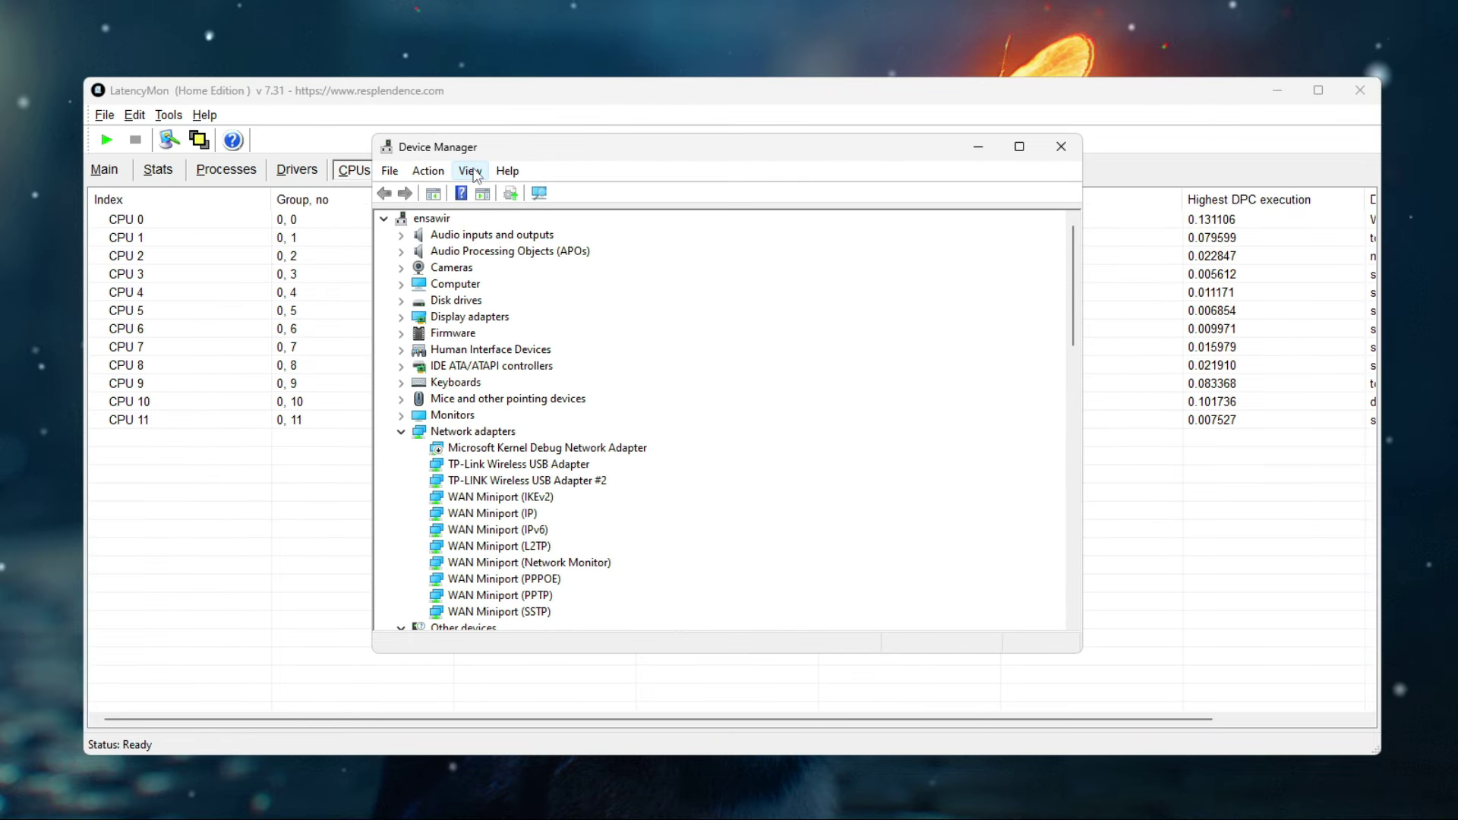
pyautogui.click(471, 171)
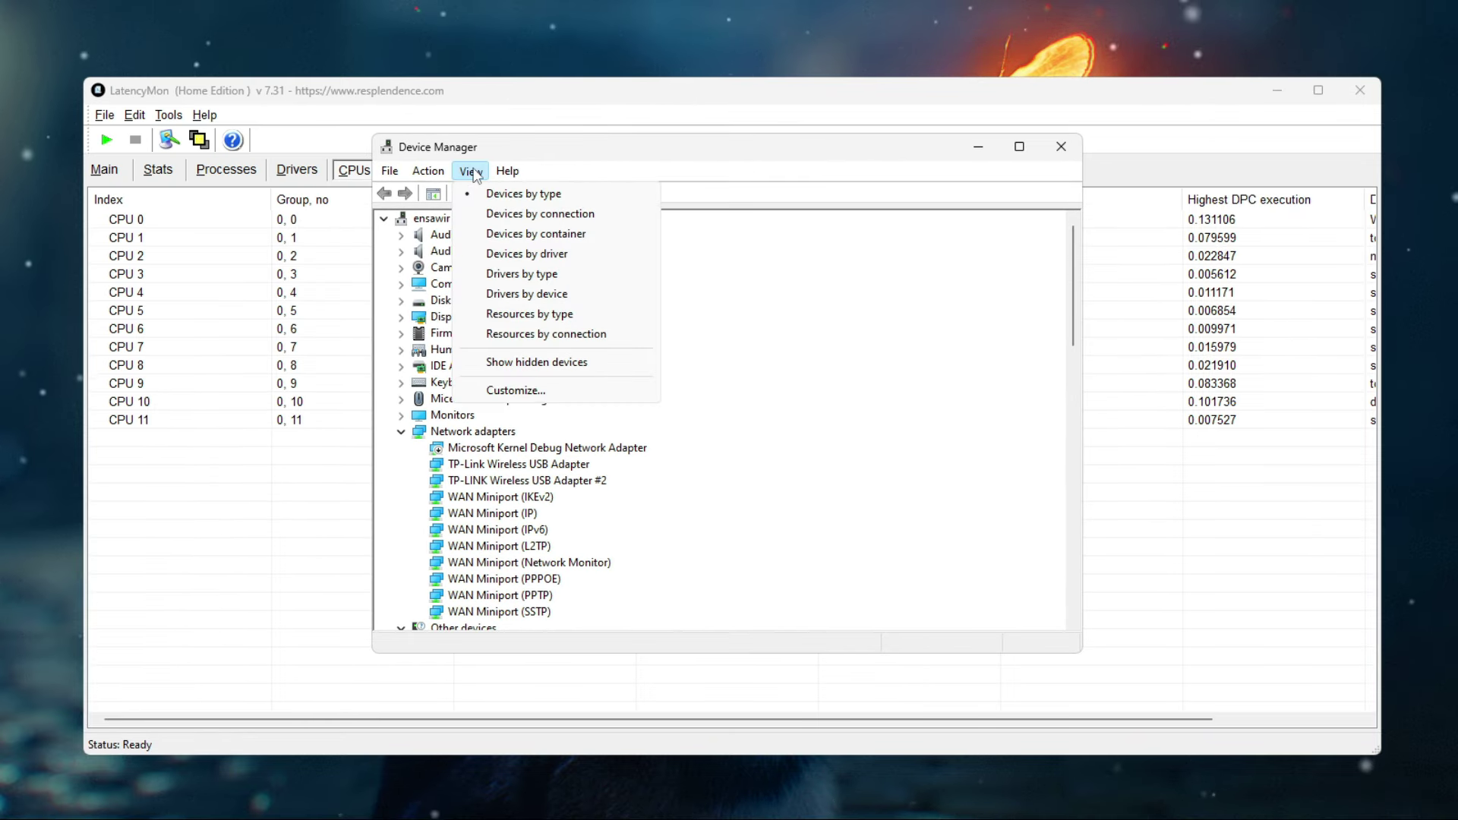
pyautogui.click(581, 215)
# Step: Look up the Physical Device Object name in the properties of the Intel(R) USB 3.20 eXtensible Host Controller under PCI Express Root Complex
pyautogui.scroll(-10, 827, 398)
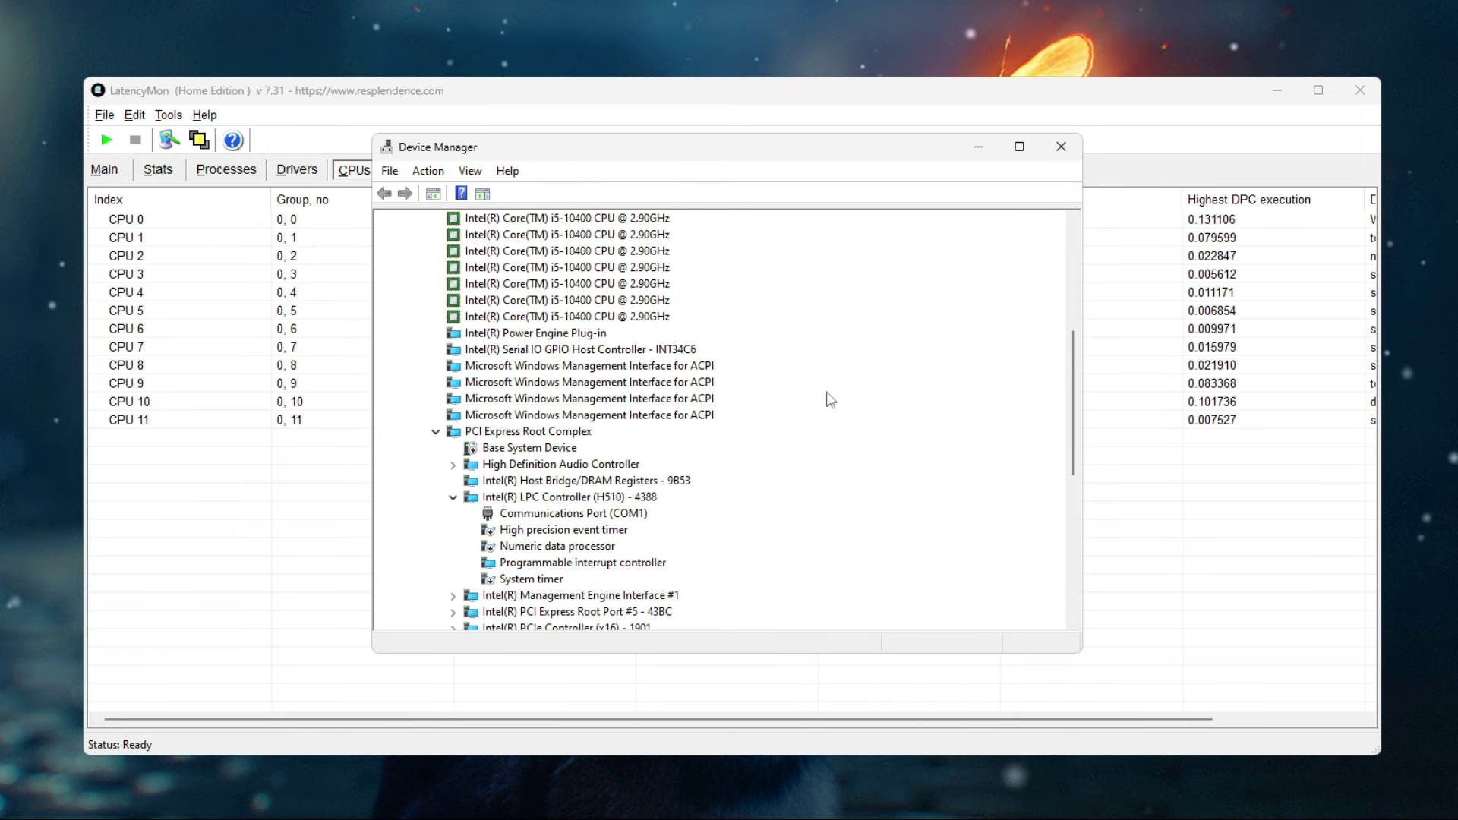
pyautogui.scroll(-1, 830, 400)
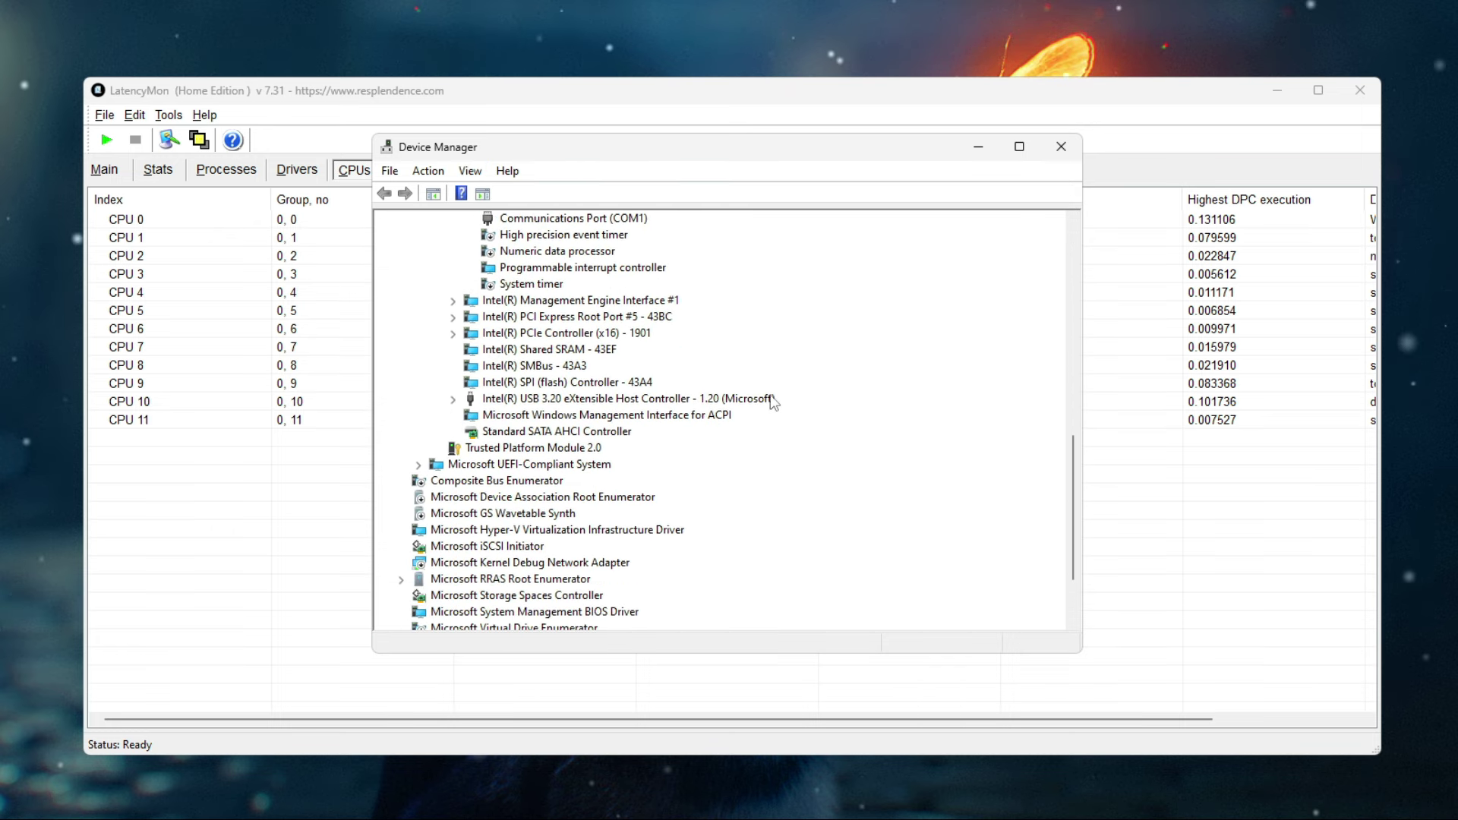
pyautogui.click(615, 398)
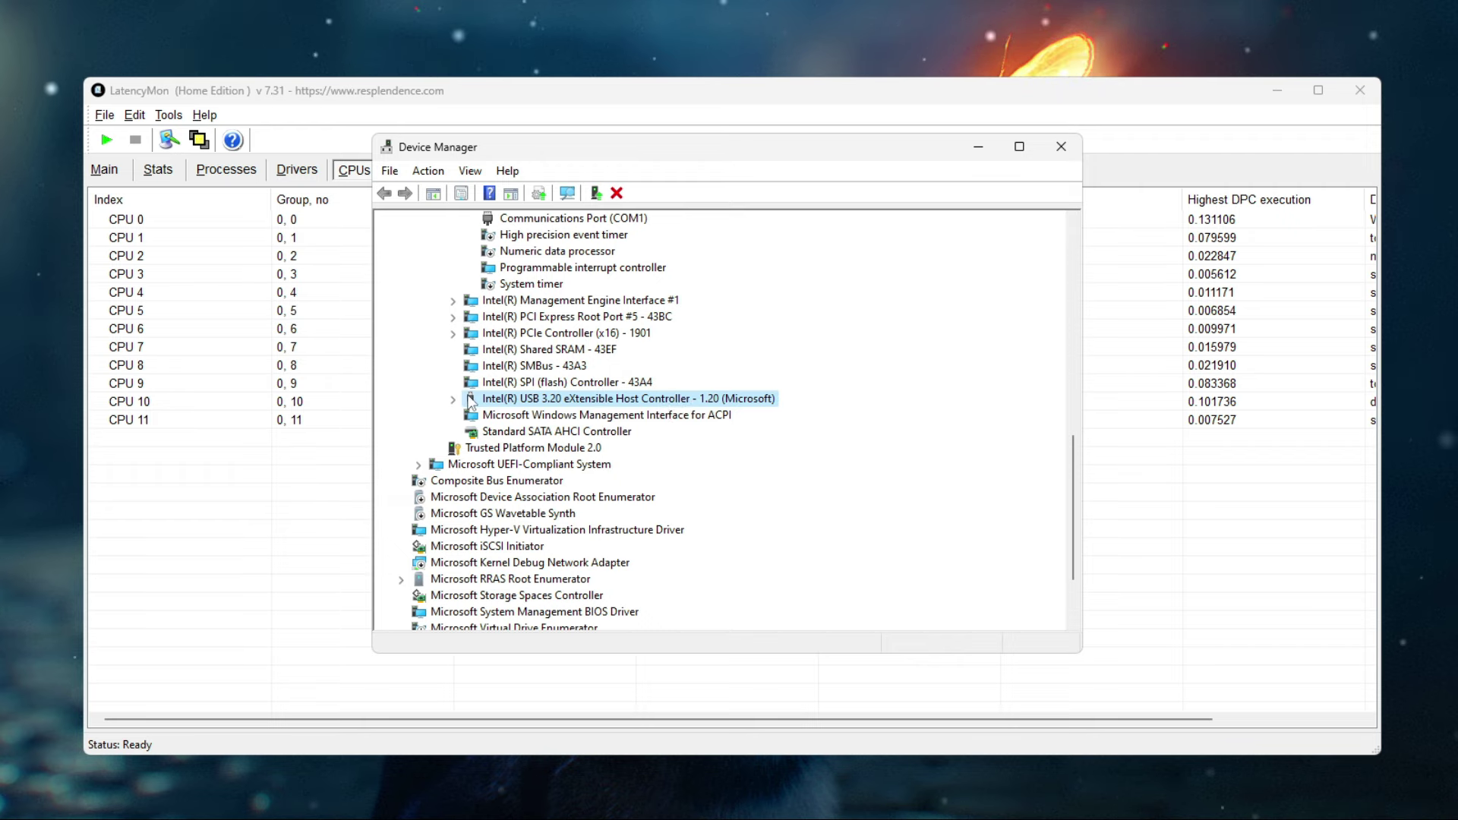
pyautogui.rightClick(615, 403)
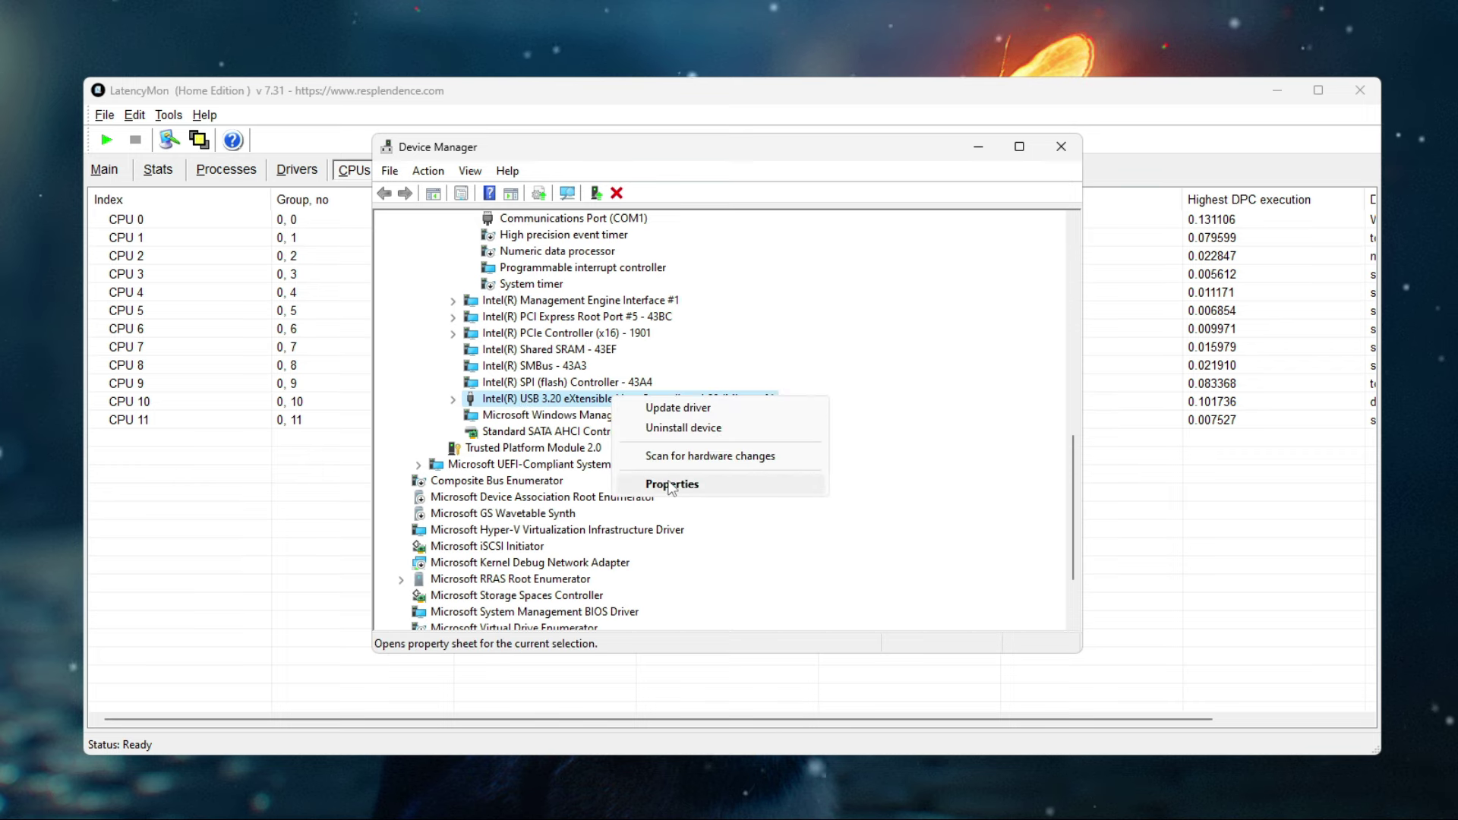
pyautogui.click(684, 483)
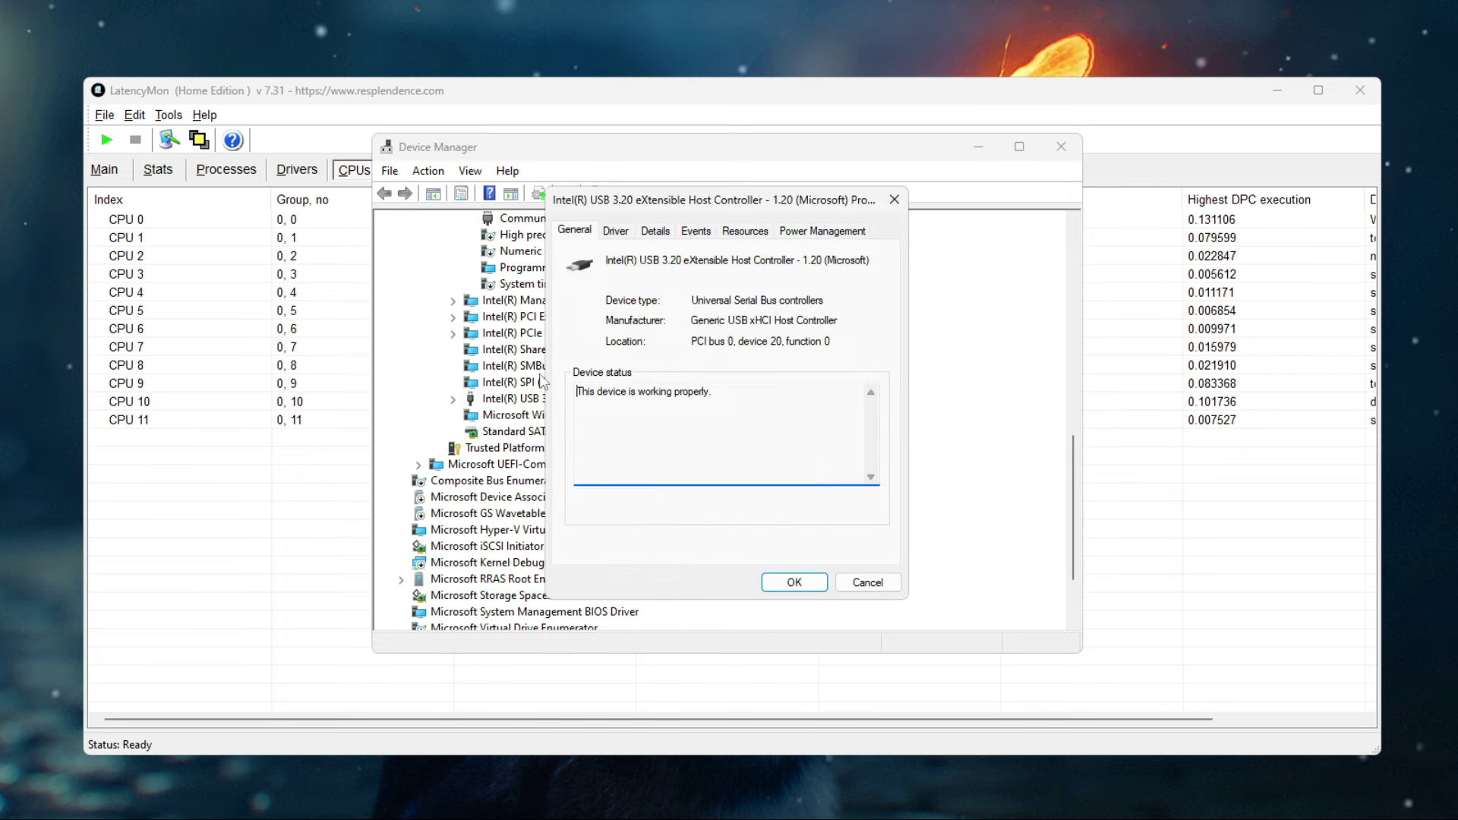
pyautogui.click(655, 231)
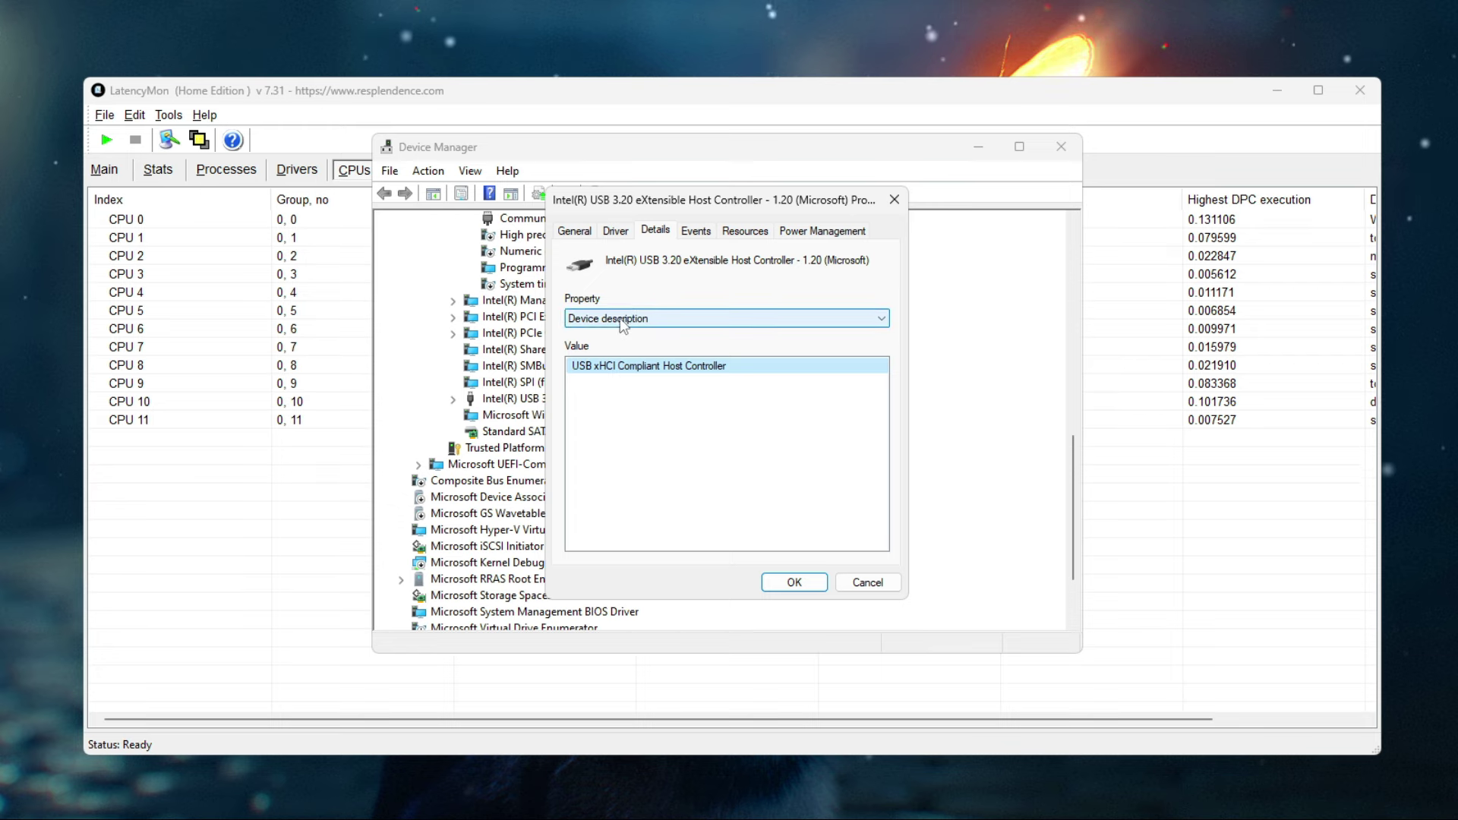
pyautogui.click(600, 317)
pyautogui.moveTo(882, 395); pyautogui.dragTo(893, 575)
pyautogui.click(610, 524)
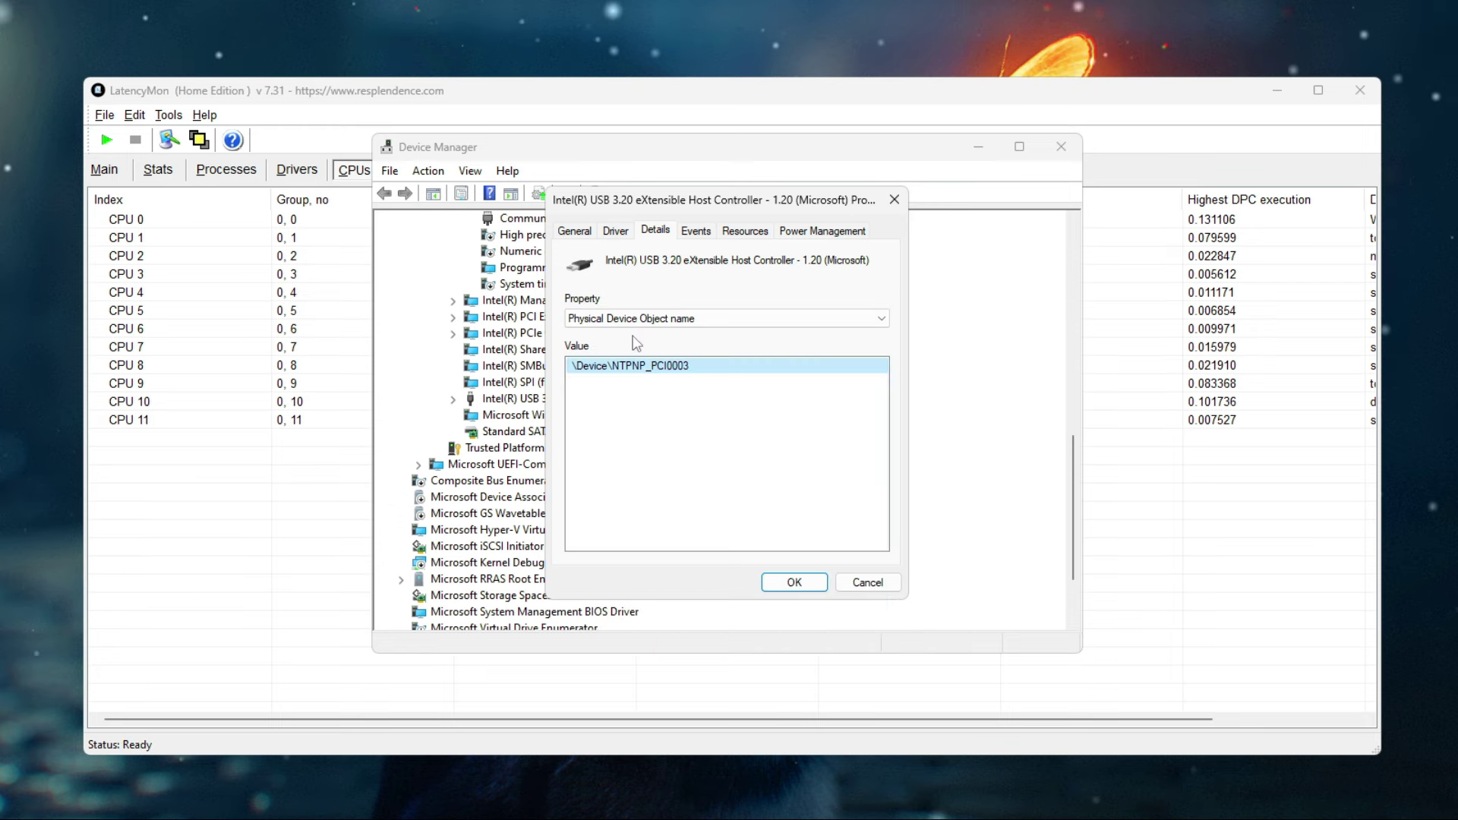
pyautogui.click(600, 368)
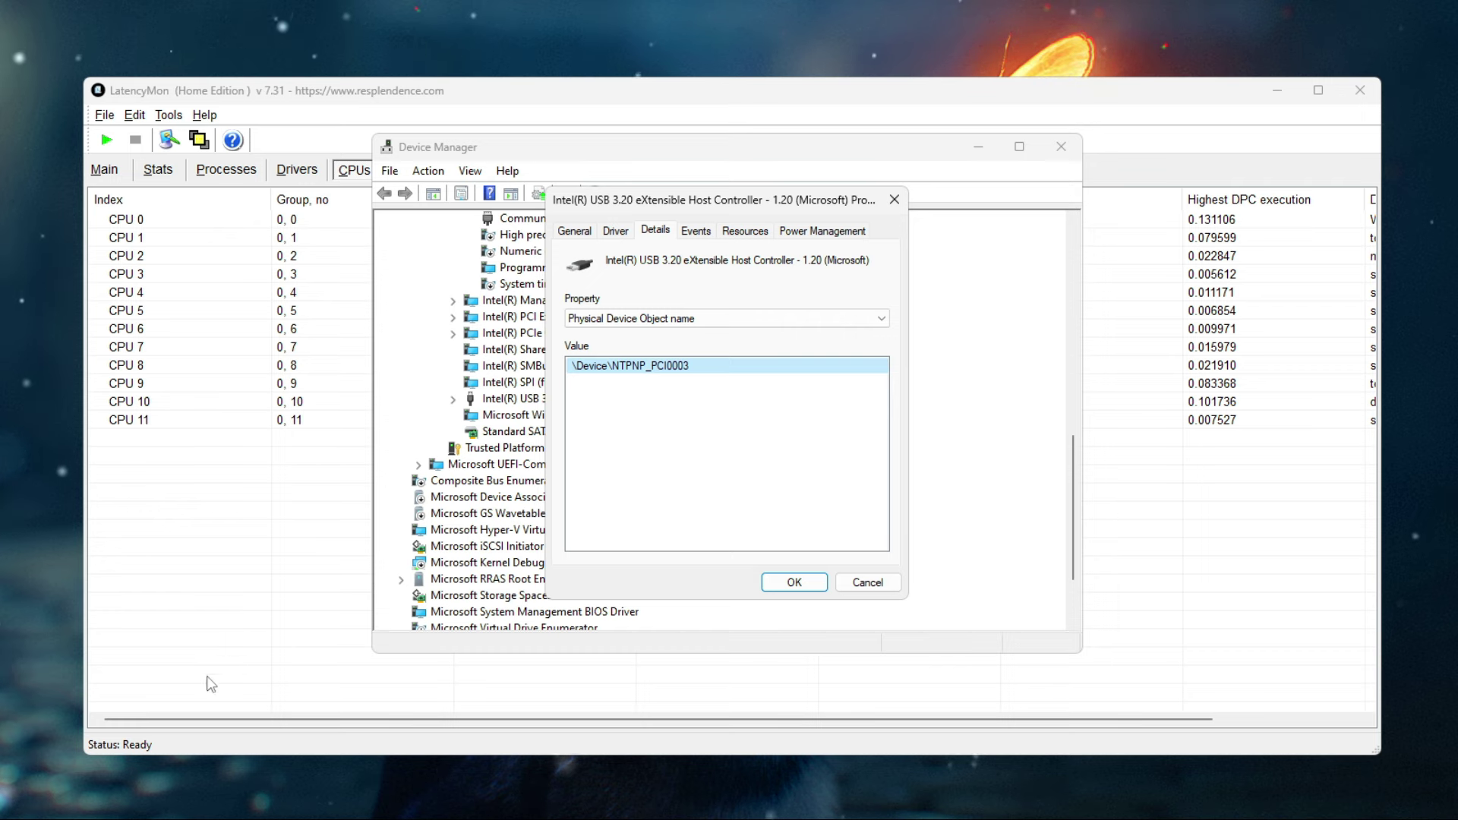
# Step: Return to the Interrupt-Affinity tool, set the USB xHCI Compliant Host Controller's affinity mask to CPU 7 only, and try to restart the device
pyautogui.moveTo(137, 809)
pyautogui.click(144, 767)
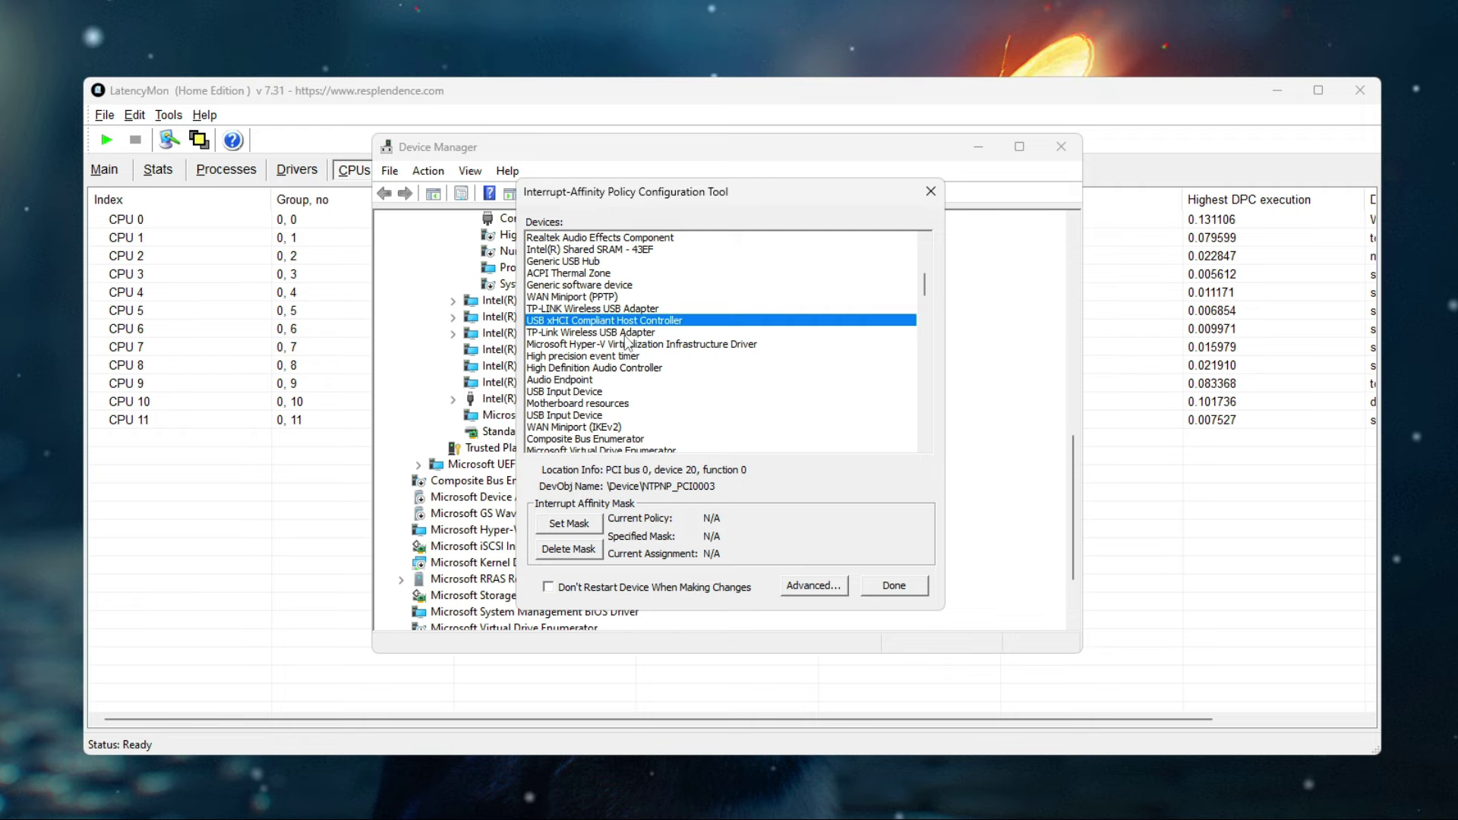
pyautogui.doubleClick(548, 320)
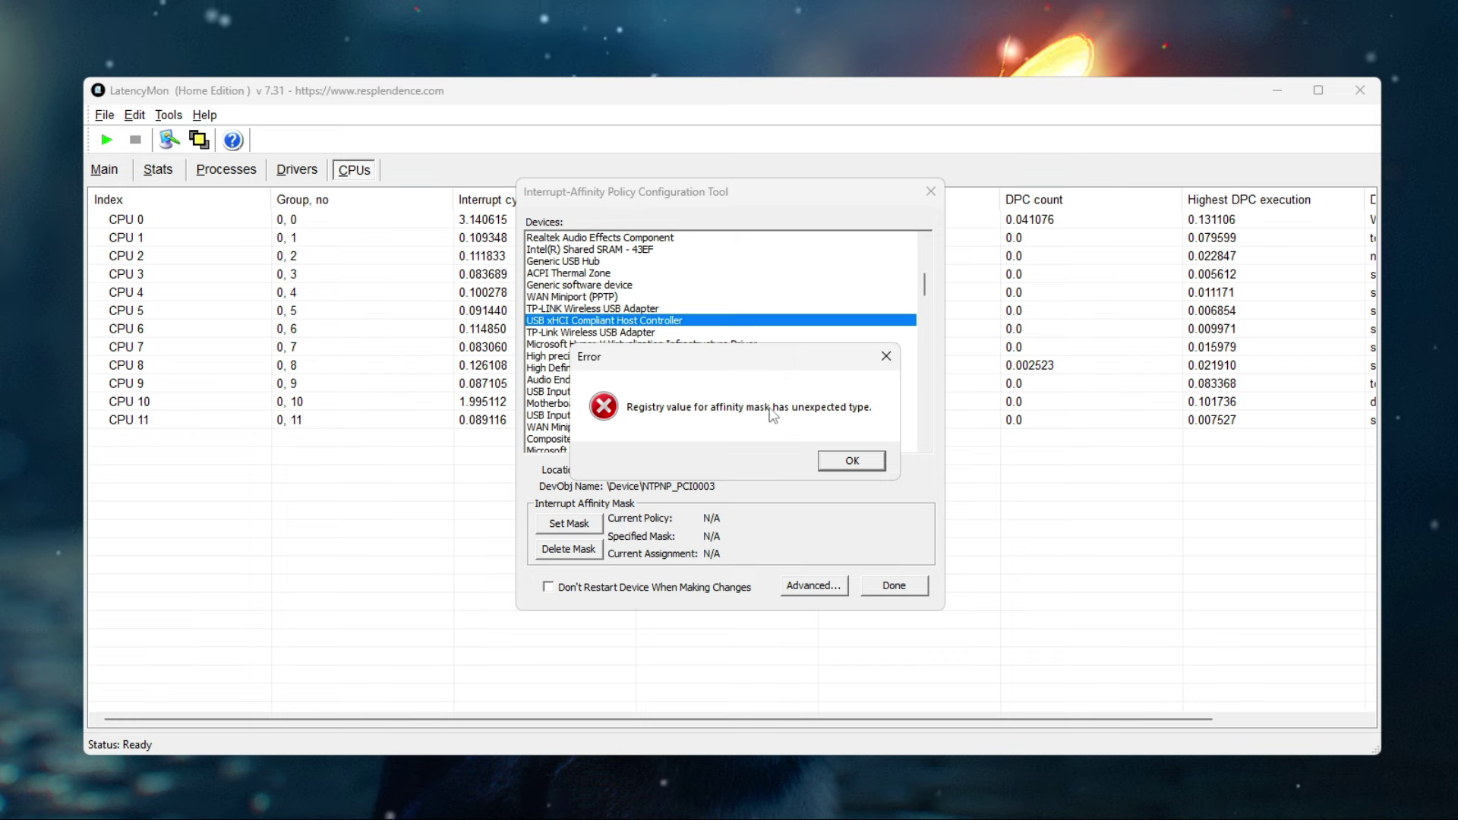
pyautogui.click(852, 460)
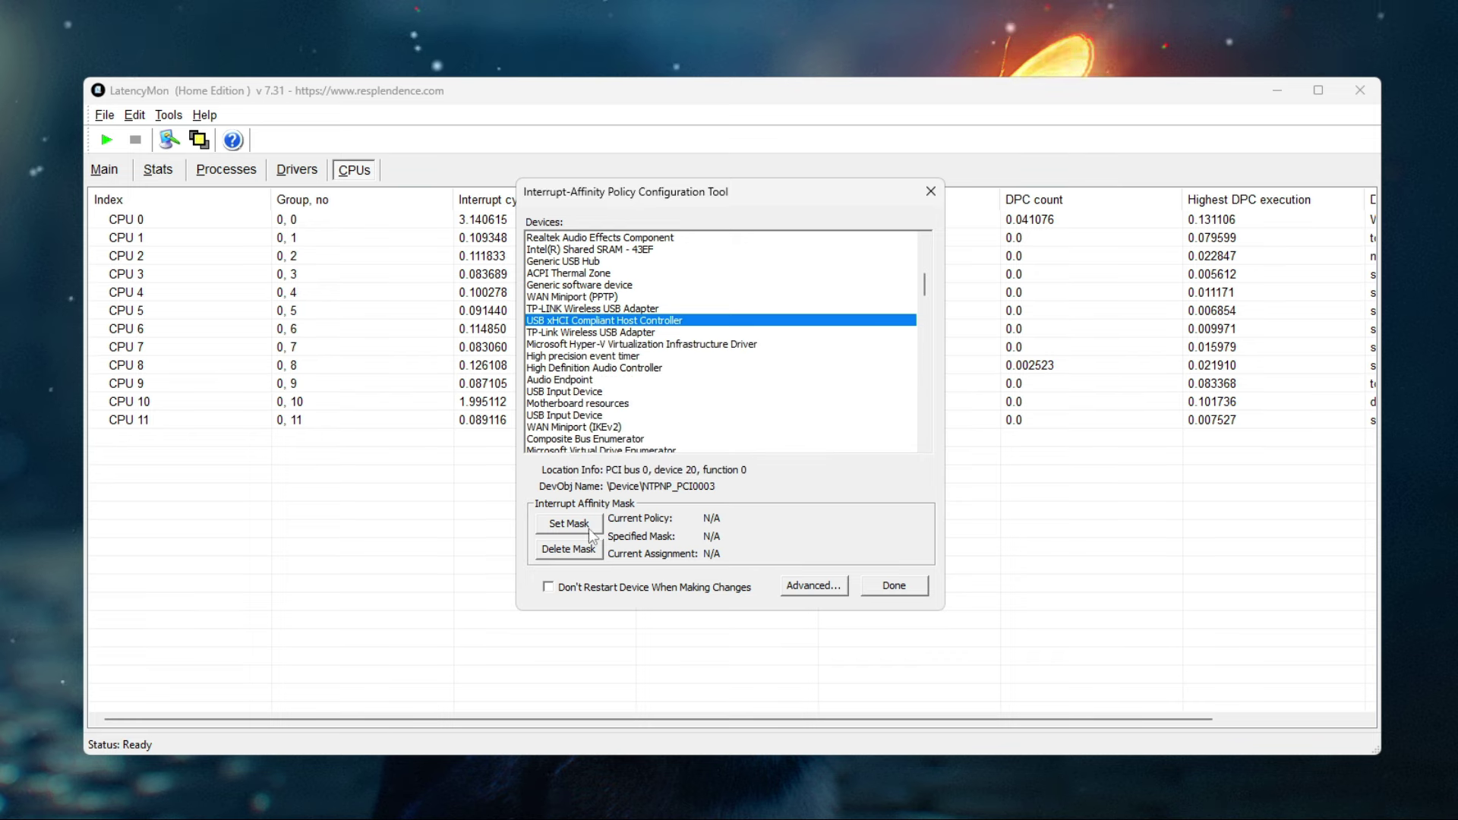
pyautogui.click(576, 523)
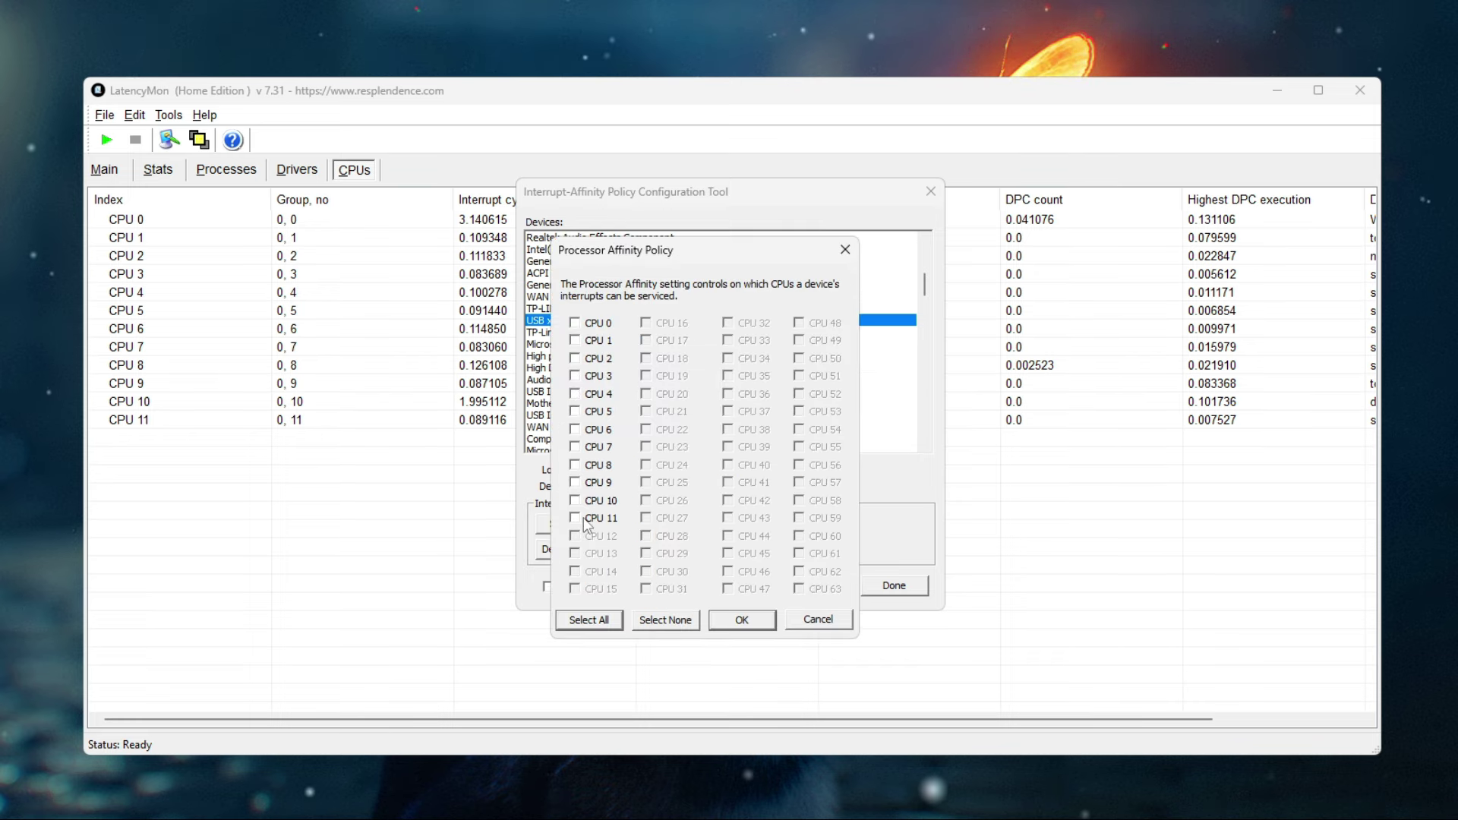
pyautogui.click(577, 448)
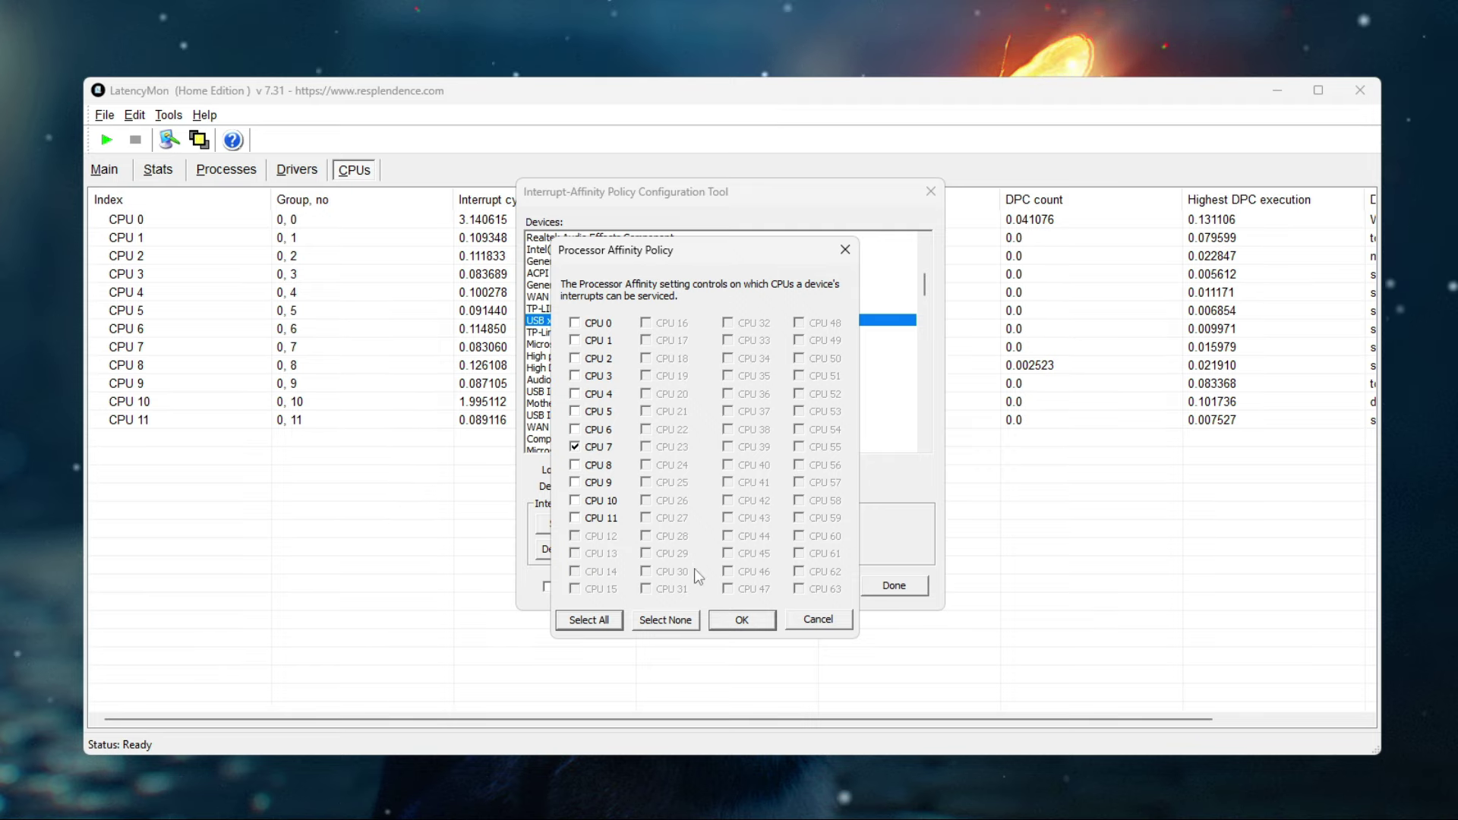
pyautogui.click(763, 622)
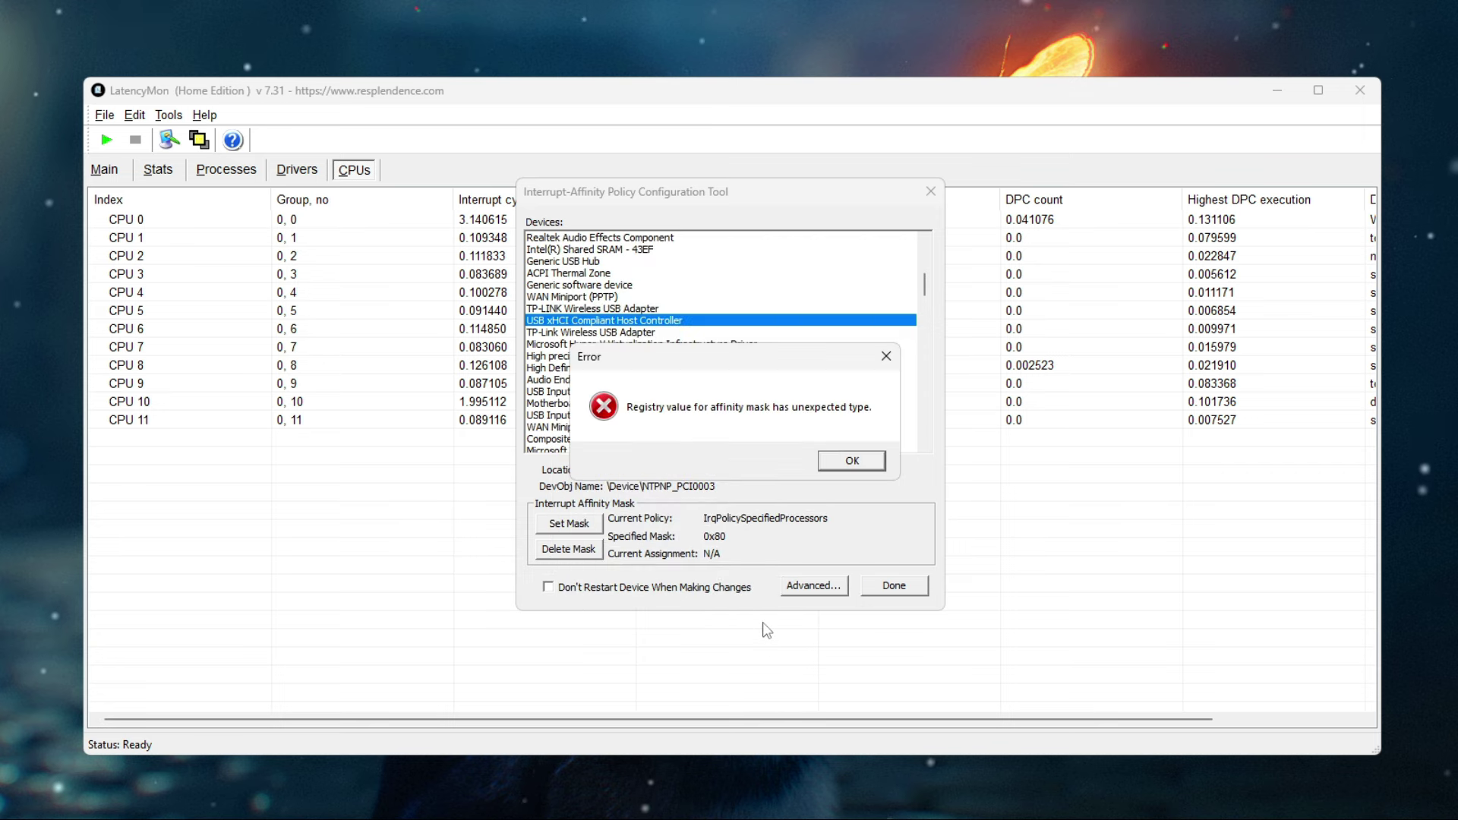
pyautogui.click(858, 466)
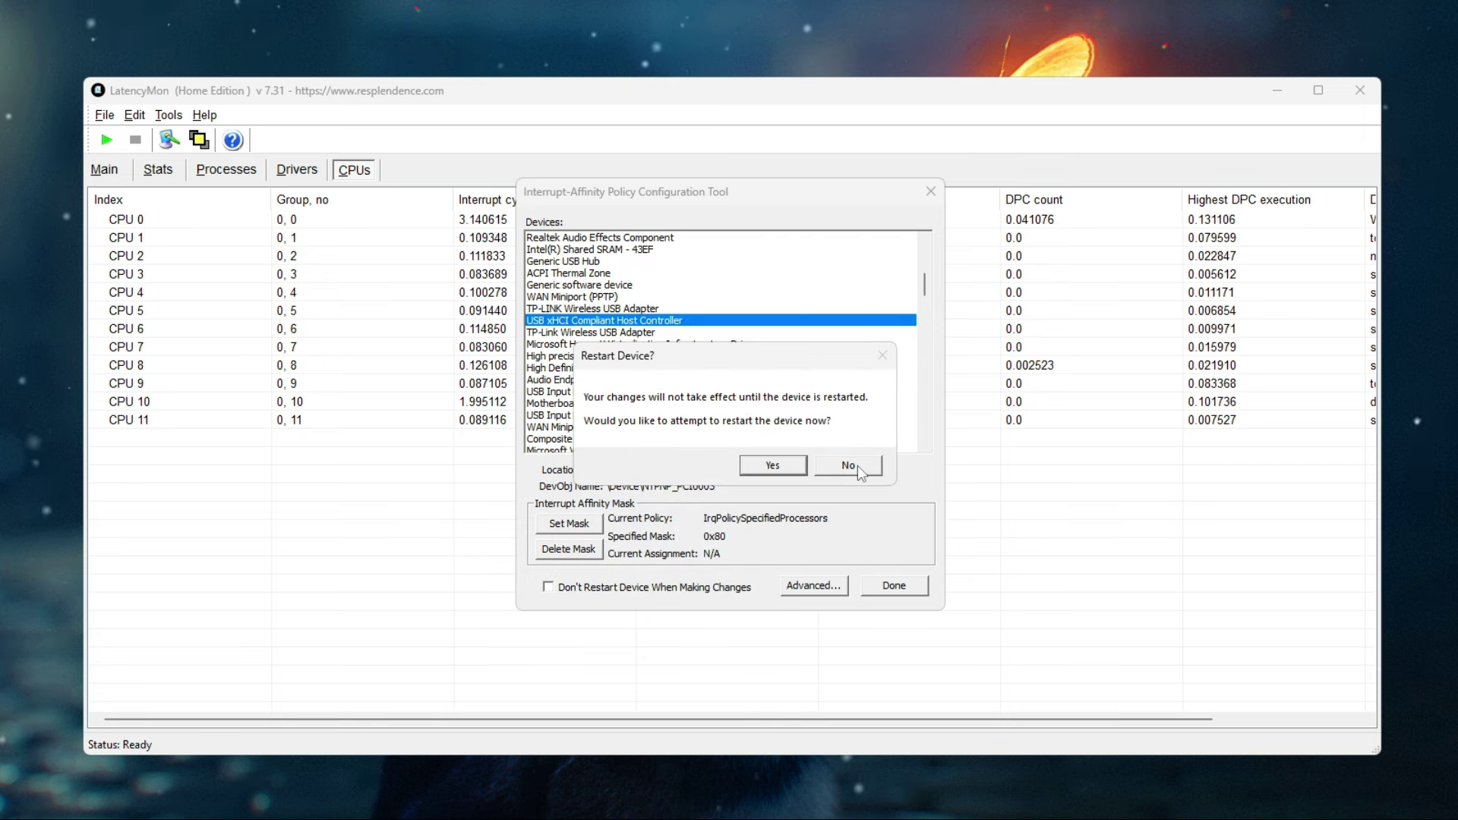
pyautogui.click(788, 470)
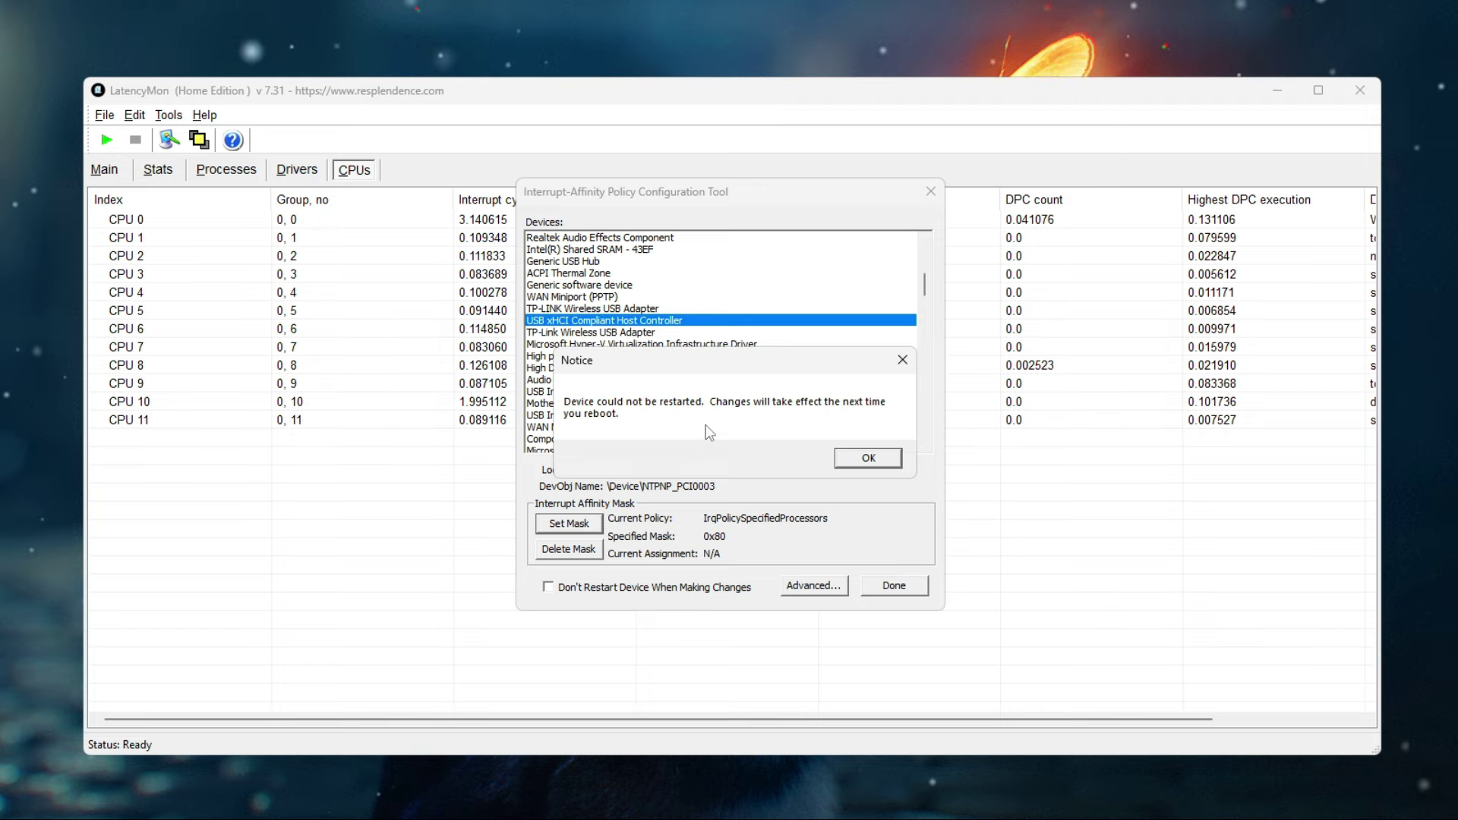
pyautogui.click(881, 465)
pyautogui.click(847, 462)
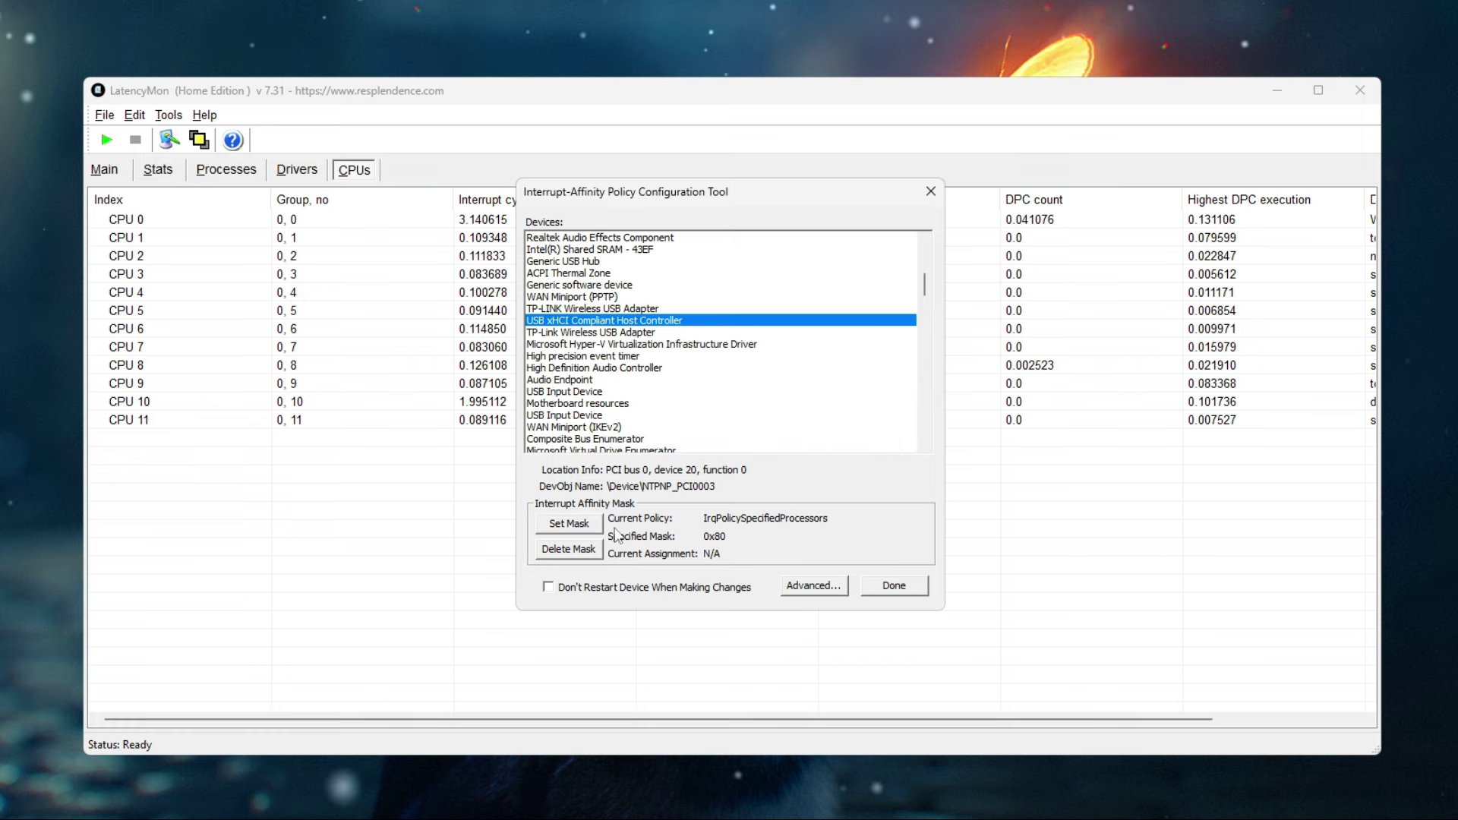
# Step: Check the USB xHCI controller's saved processor affinity, and close both the Interrupt-Affinity tool and LatencyMon
pyautogui.click(569, 523)
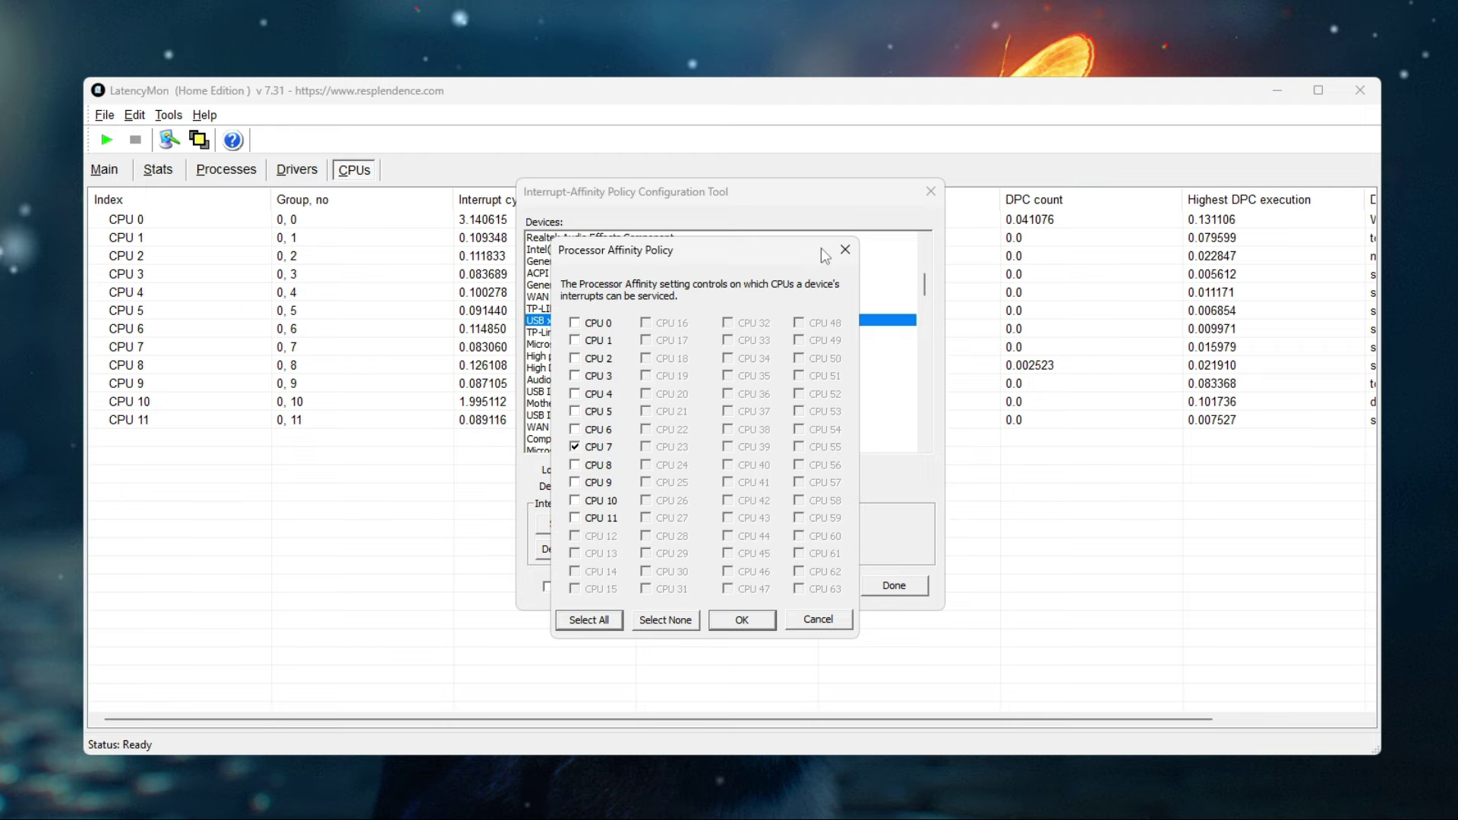
pyautogui.press('Return')
pyautogui.click(907, 587)
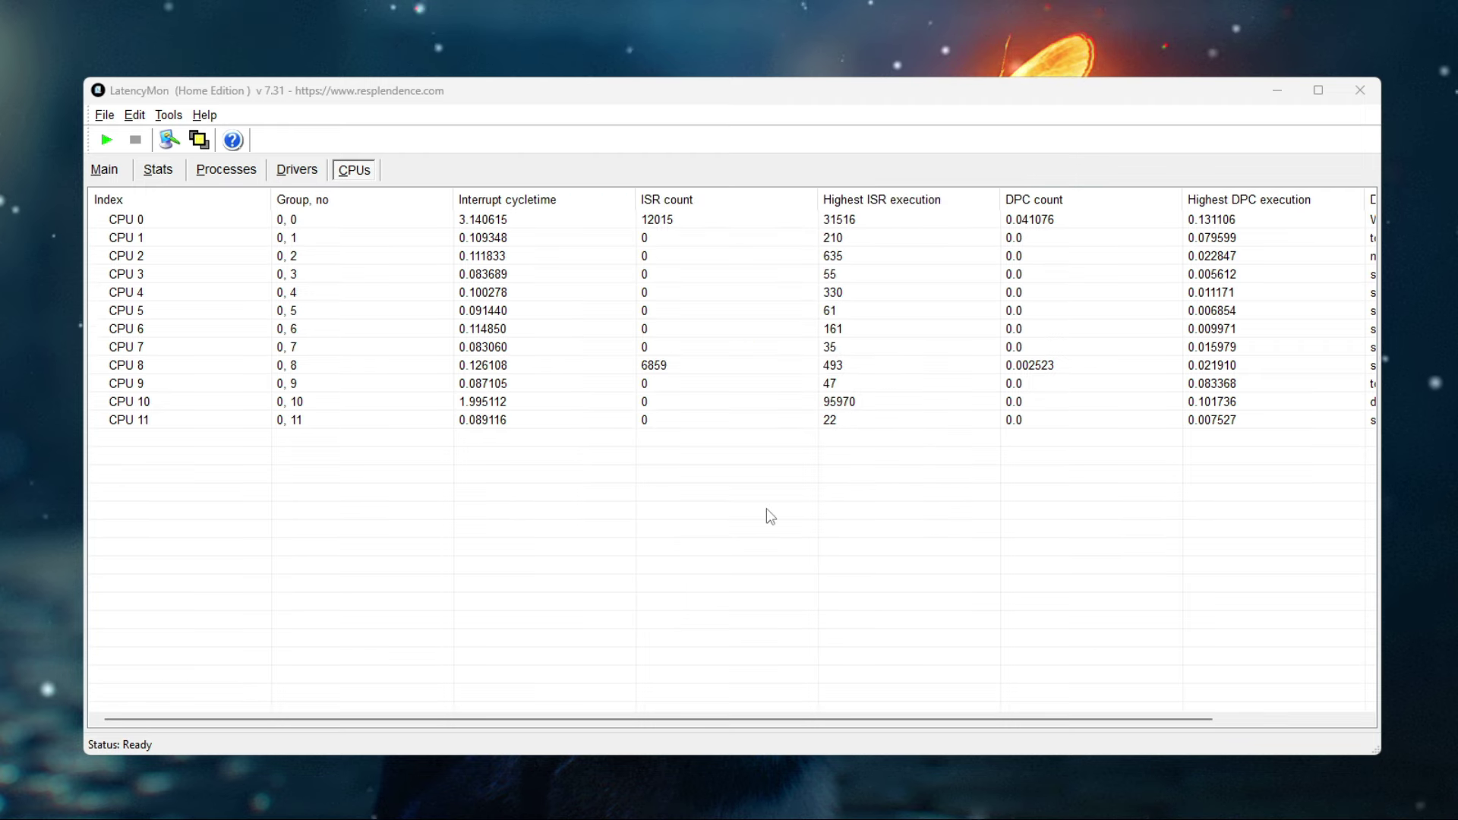
pyautogui.click(1360, 90)
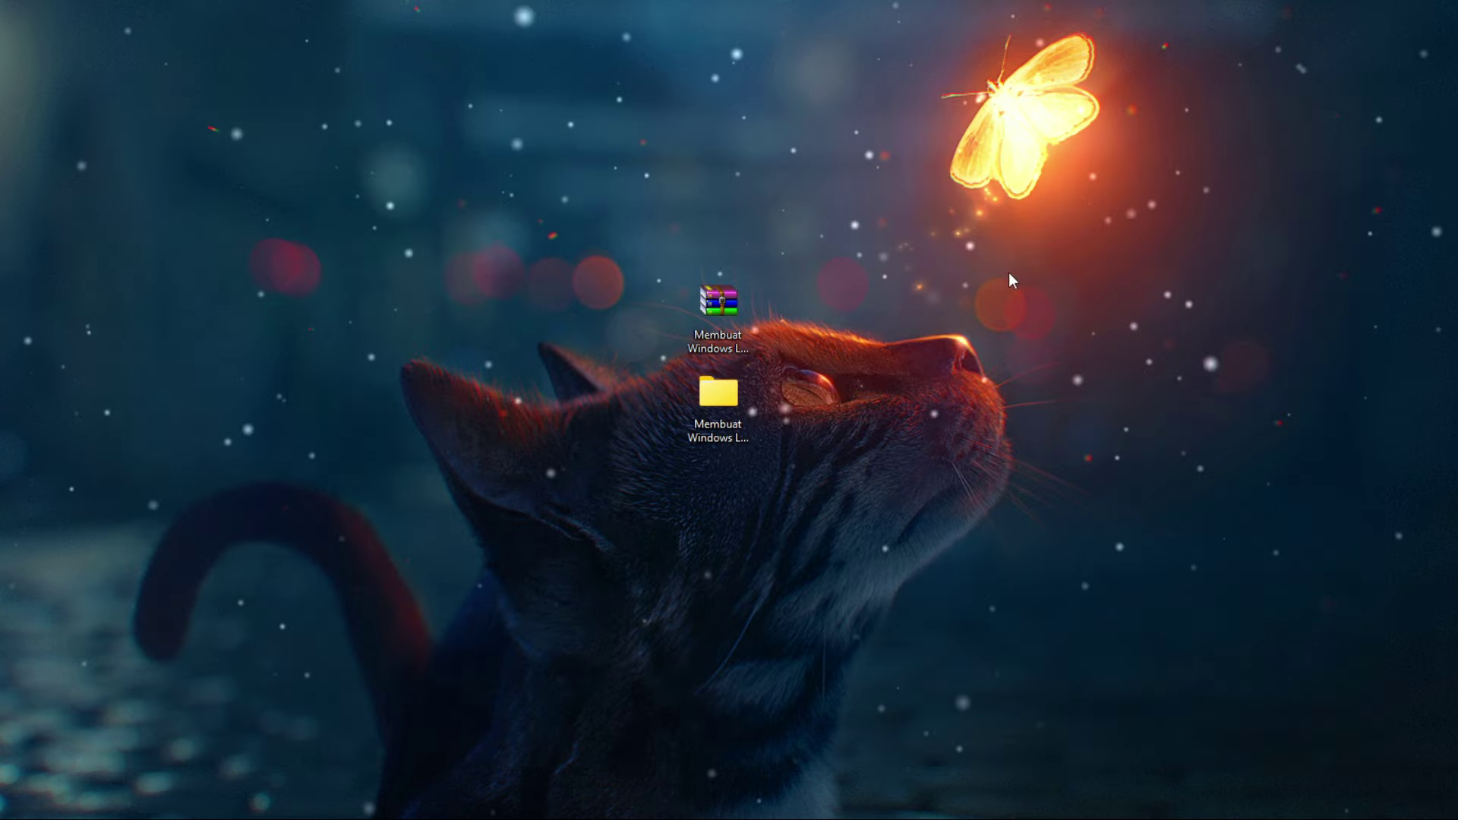
# Step: Move the "Membuat Windows" archive below the LatencyMon icon on the desktop and bring up the power options for restarting
pyautogui.moveTo(714, 335); pyautogui.dragTo(22, 111)
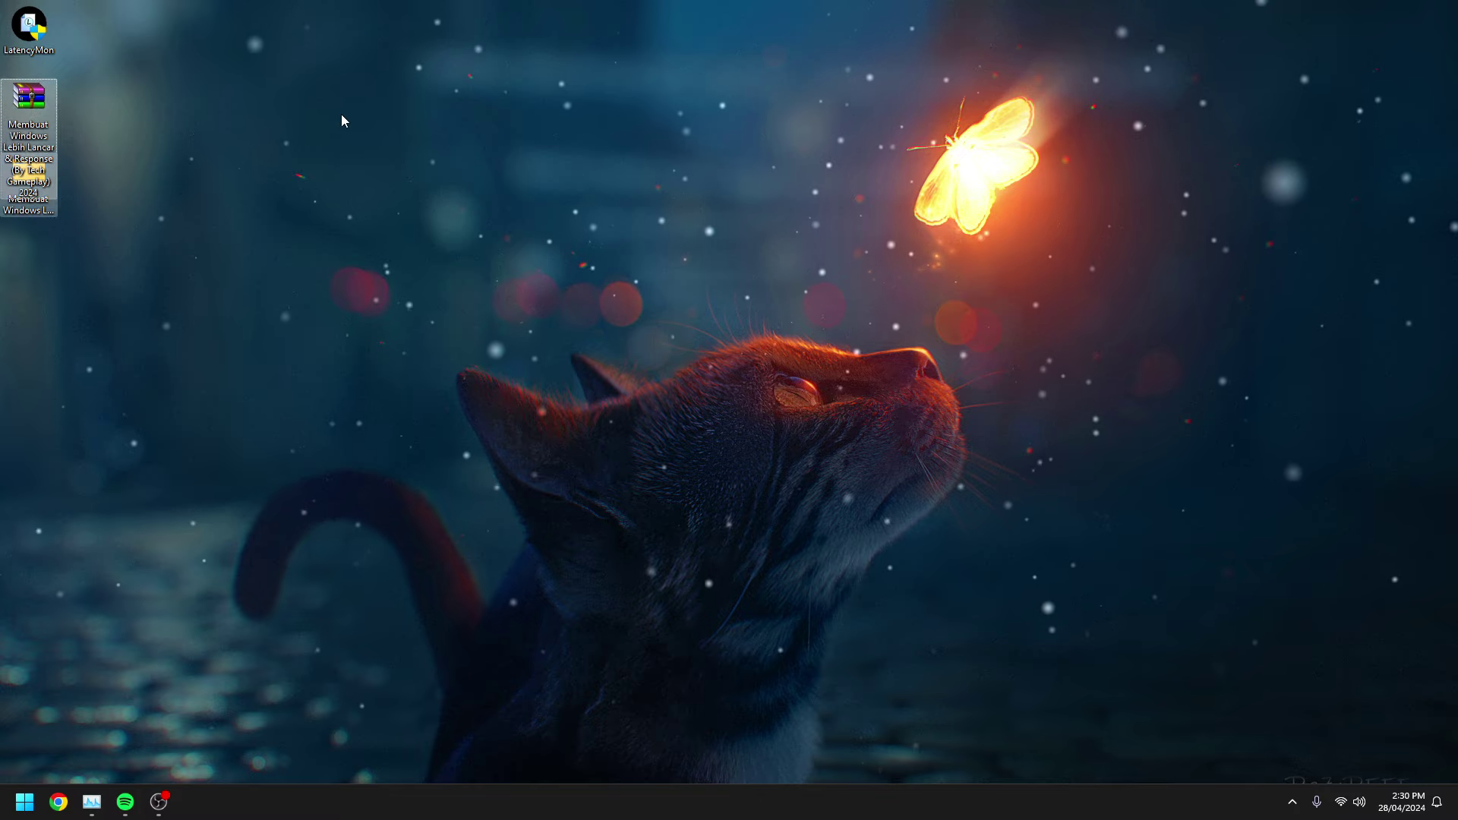
pyautogui.click(24, 801)
pyautogui.click(441, 749)
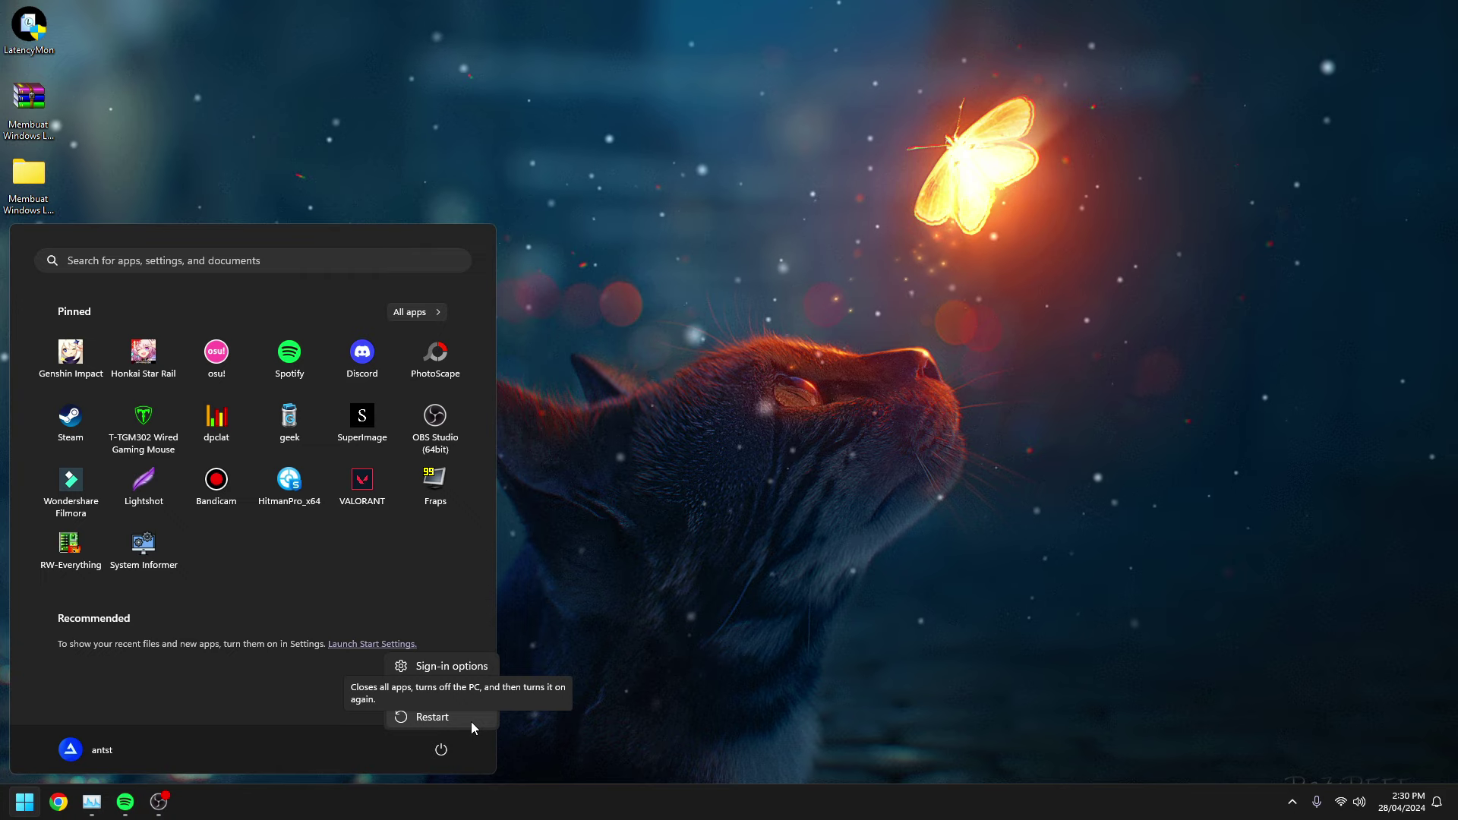
# Step: Leave the power options and refresh the desktop
pyautogui.rightClick(755, 366)
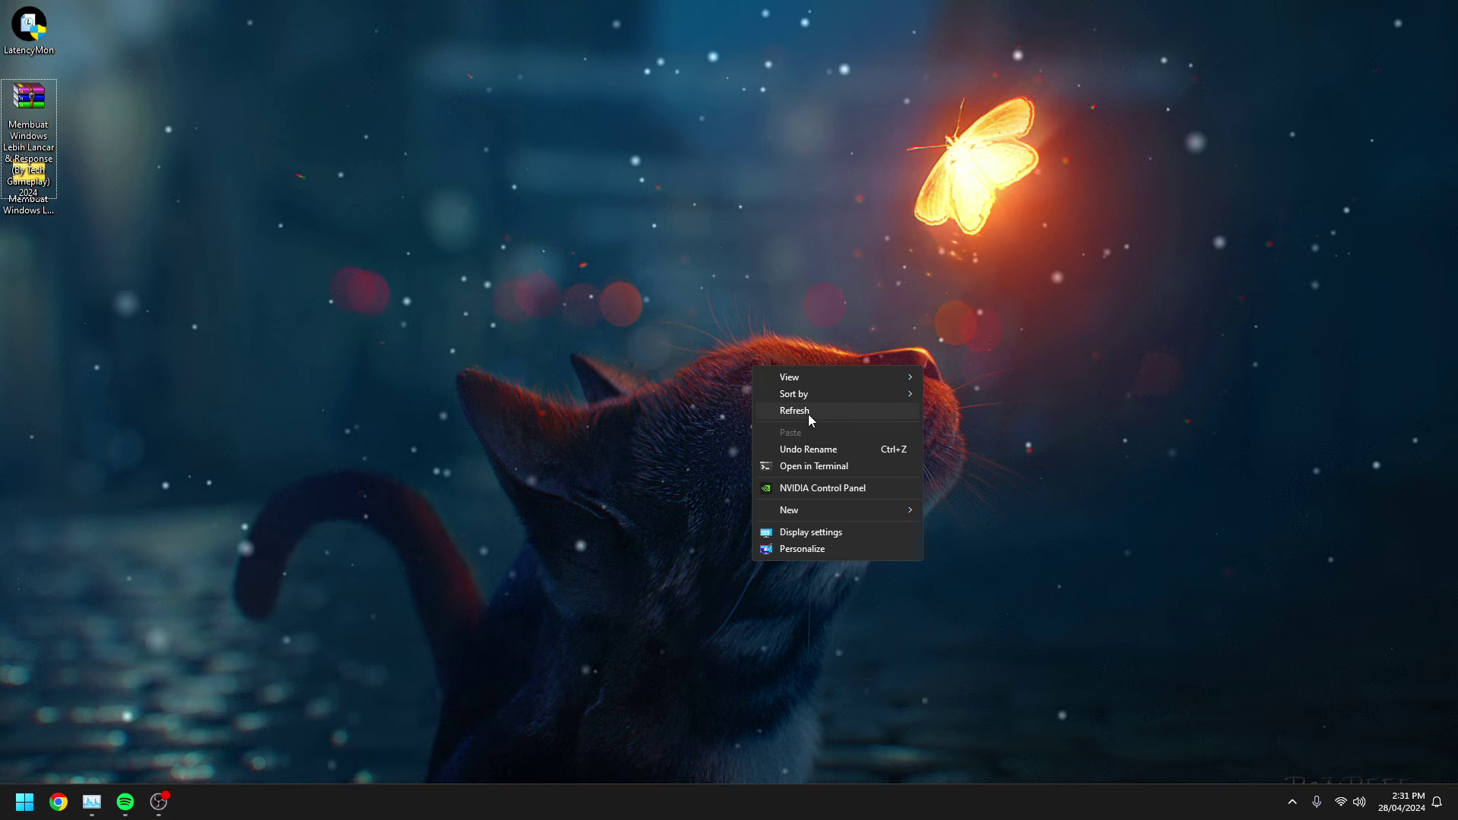
pyautogui.click(808, 412)
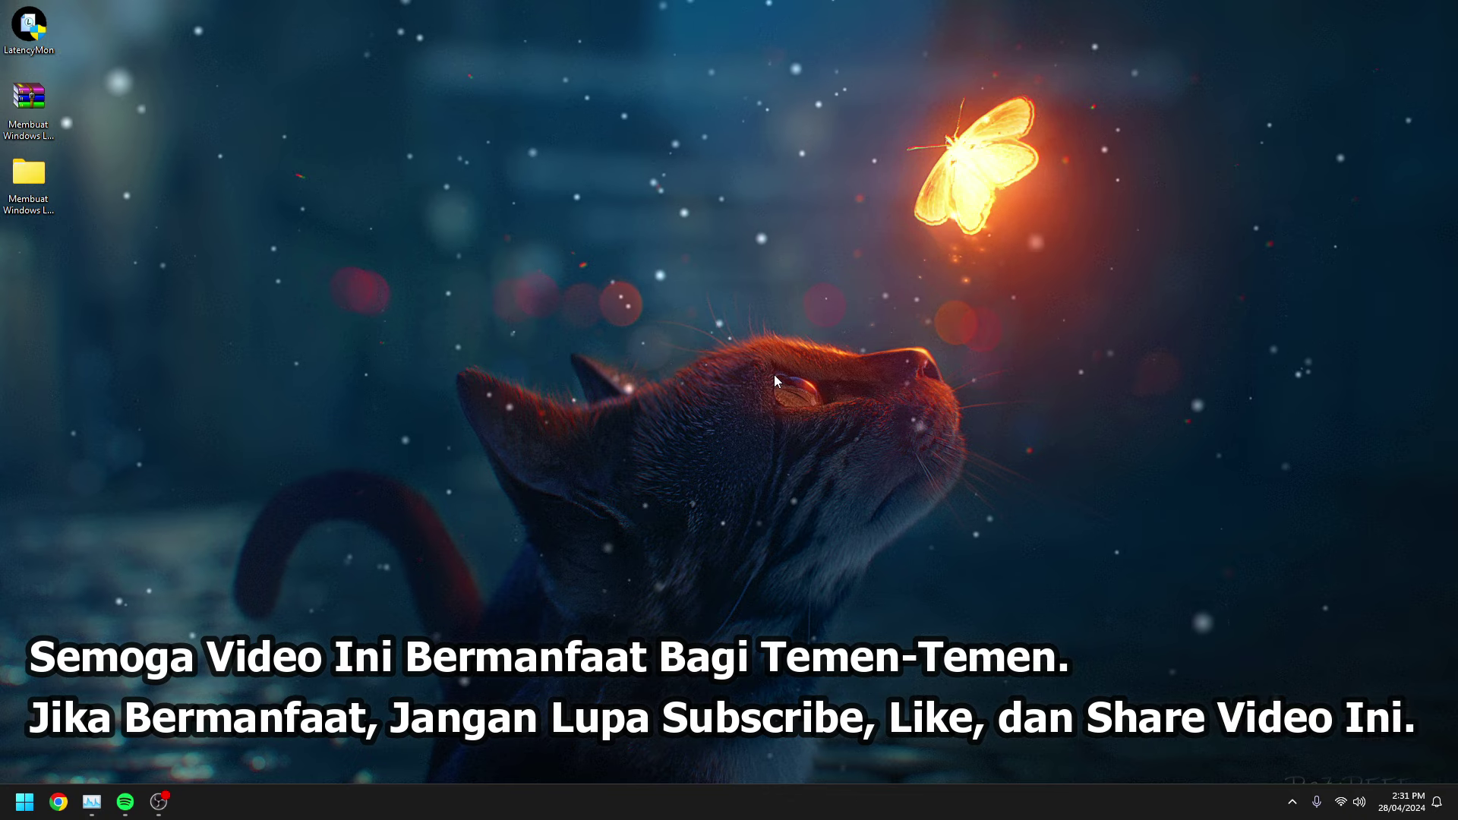